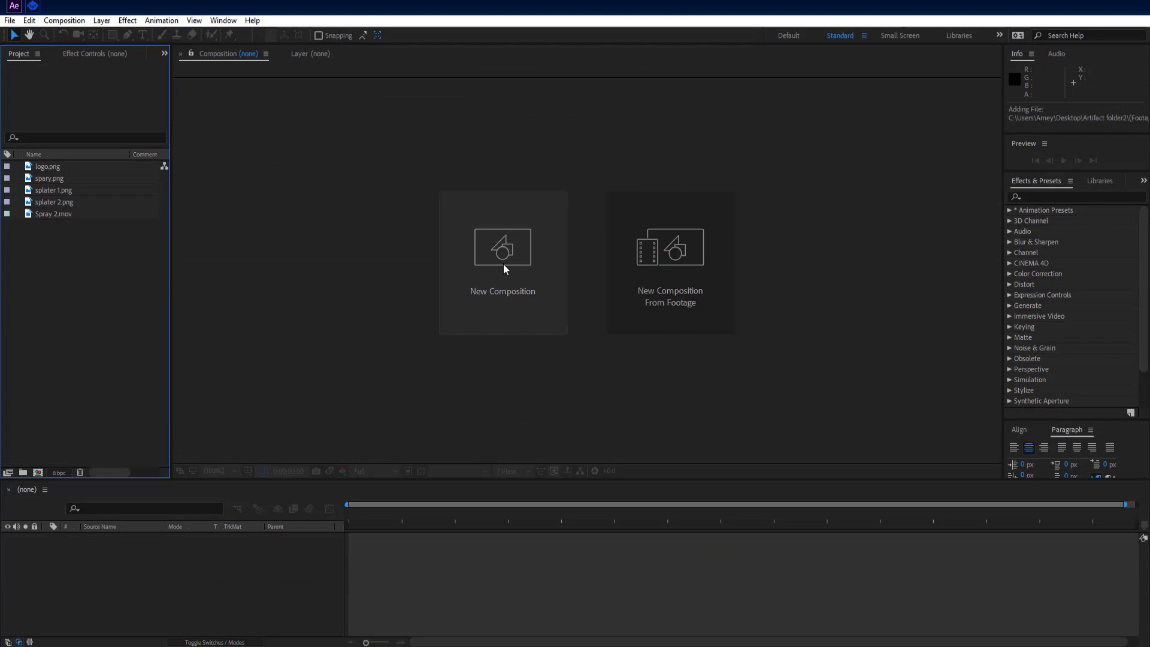
Create a new composition named Main using the HDTV 1080 25 preset with a 7-second duration
click(503, 264)
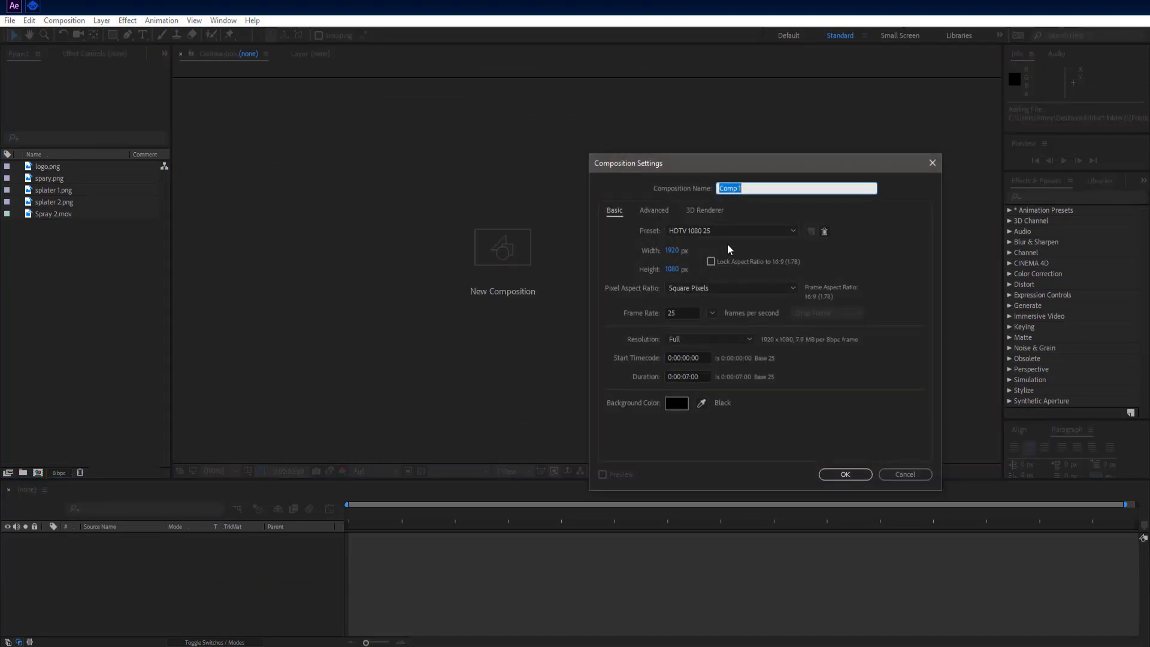
text(MA)
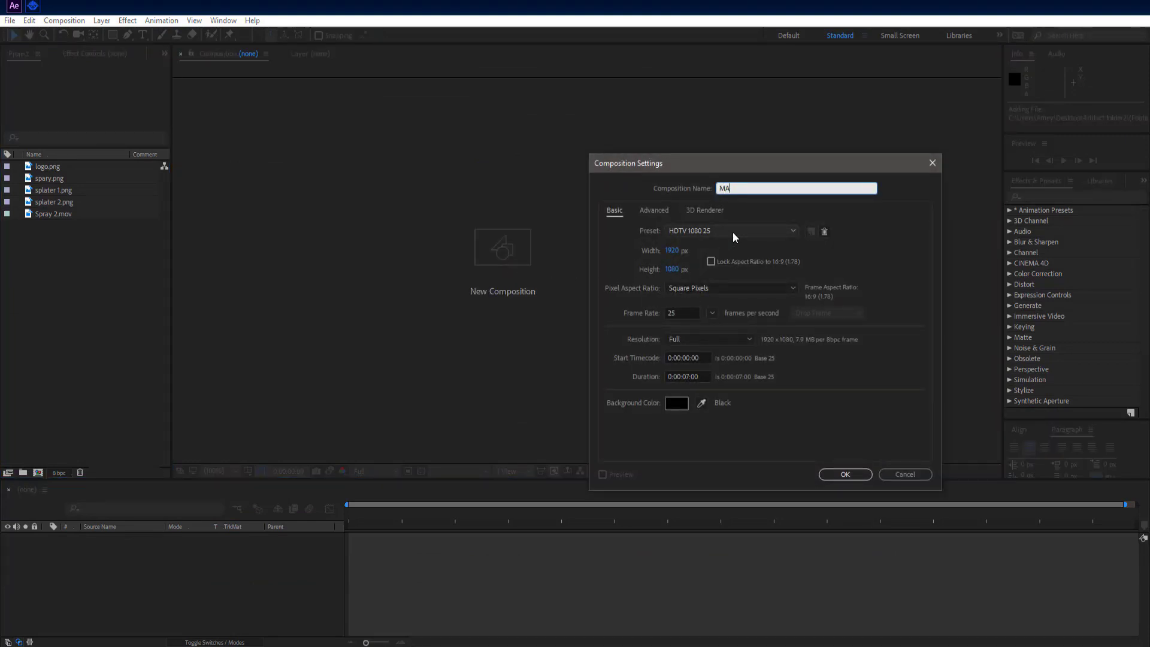
key(BackSpace)
key(BackSpace)
text(Main)
click(829, 472)
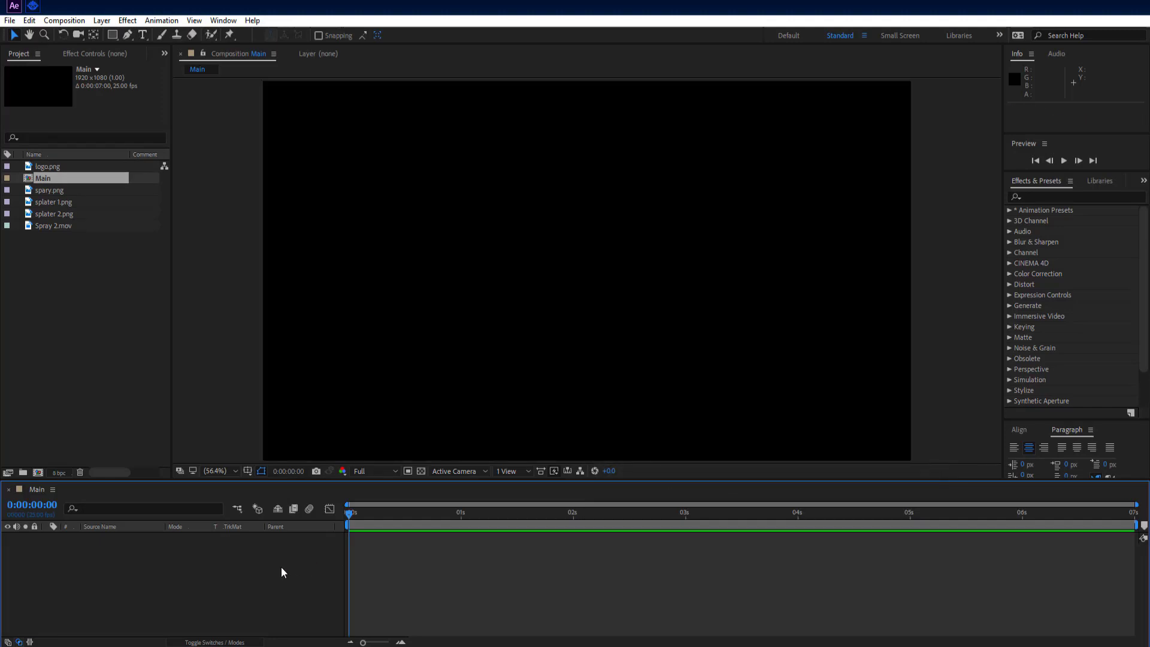
Add splater 1.png to the Main composition and apply the Fill effect to it
click(58, 247)
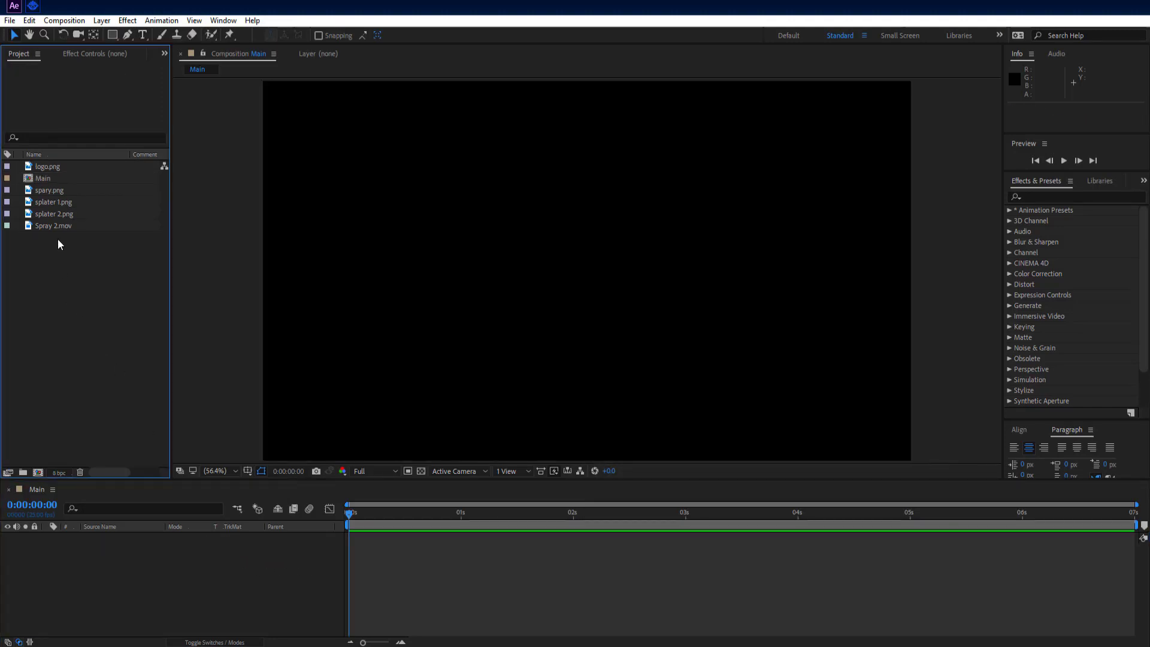
drag(64, 202, 147, 565)
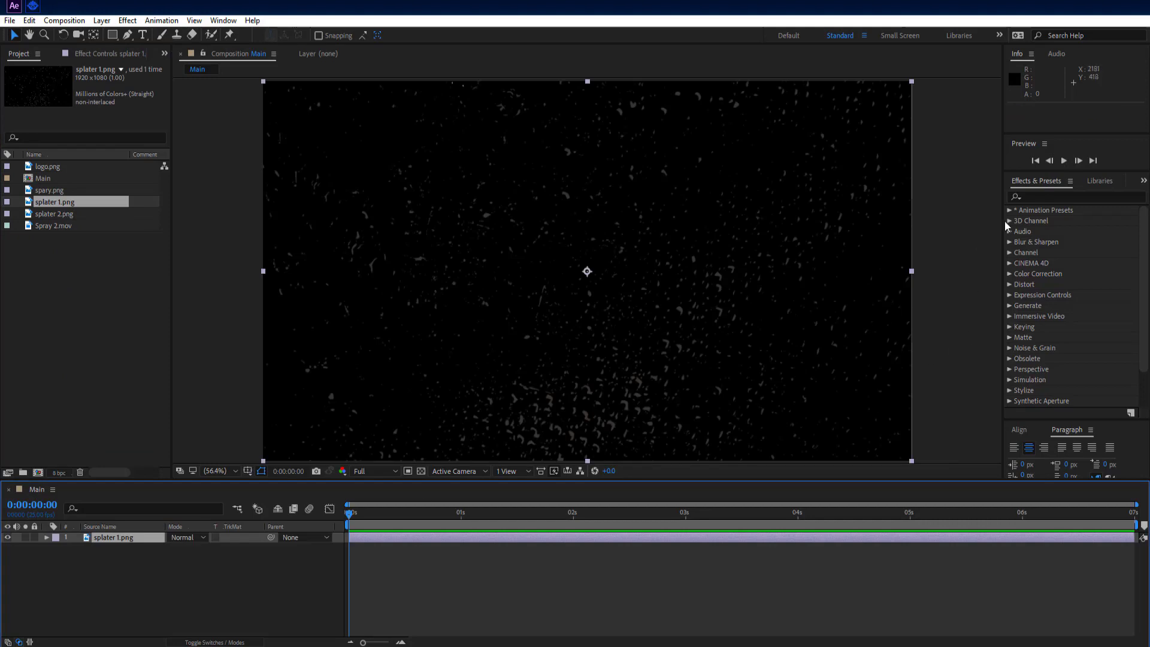
click(1033, 194)
text(fill)
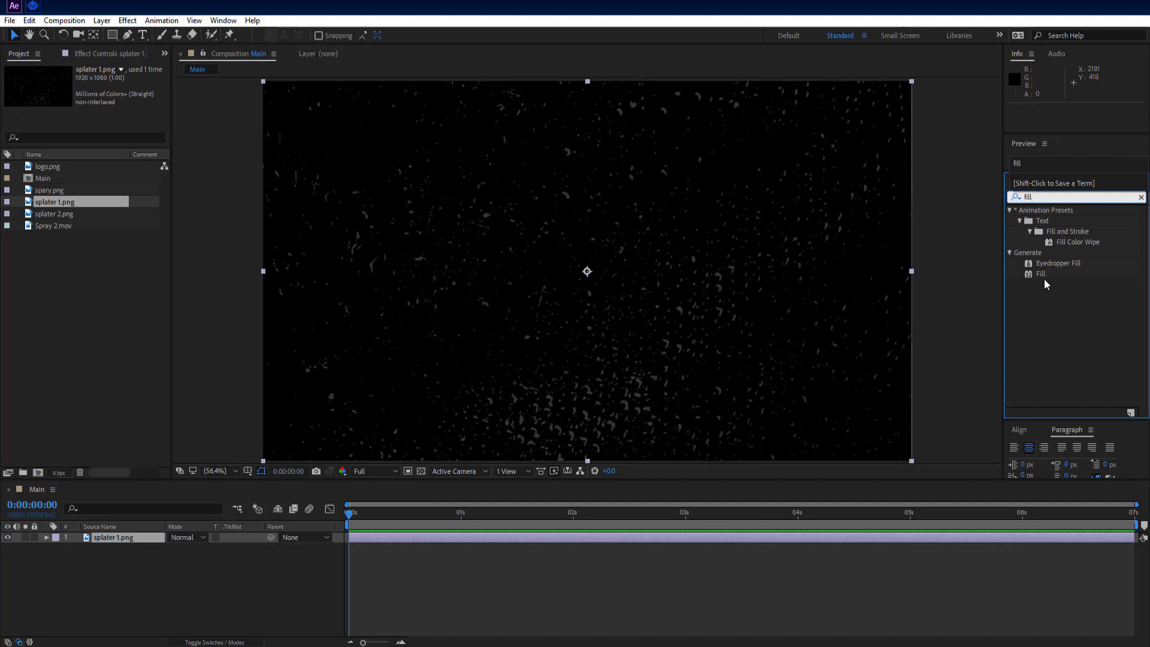
drag(1041, 273, 125, 542)
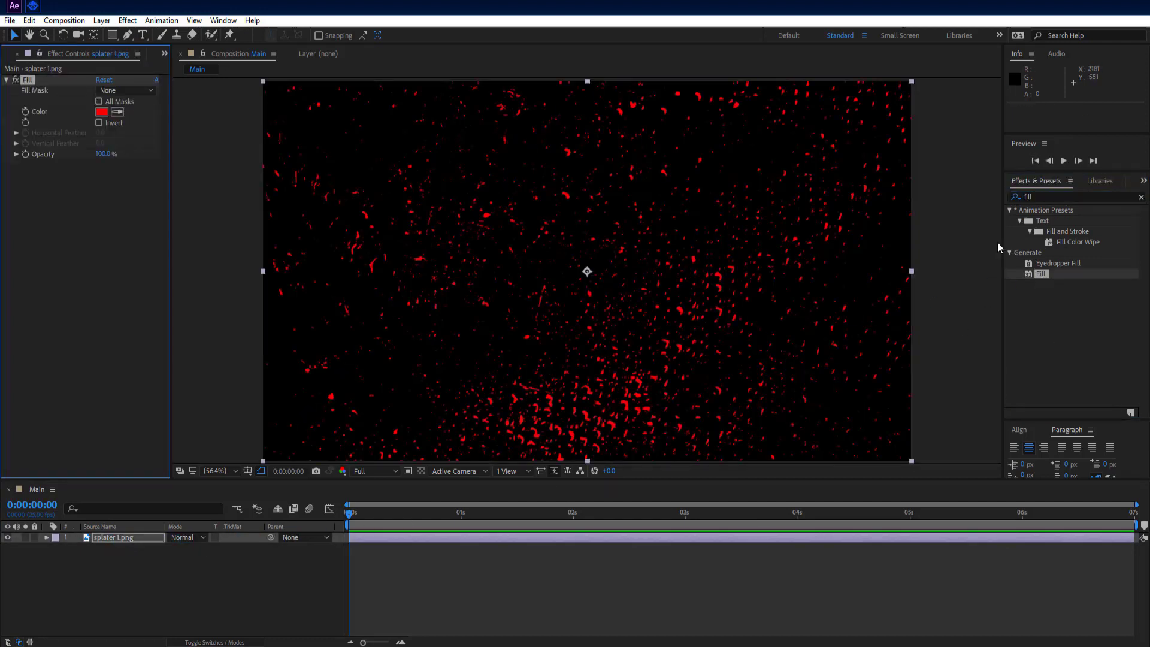
Set the Fill colour of the splater 1.png layer to green 26A93B
click(102, 112)
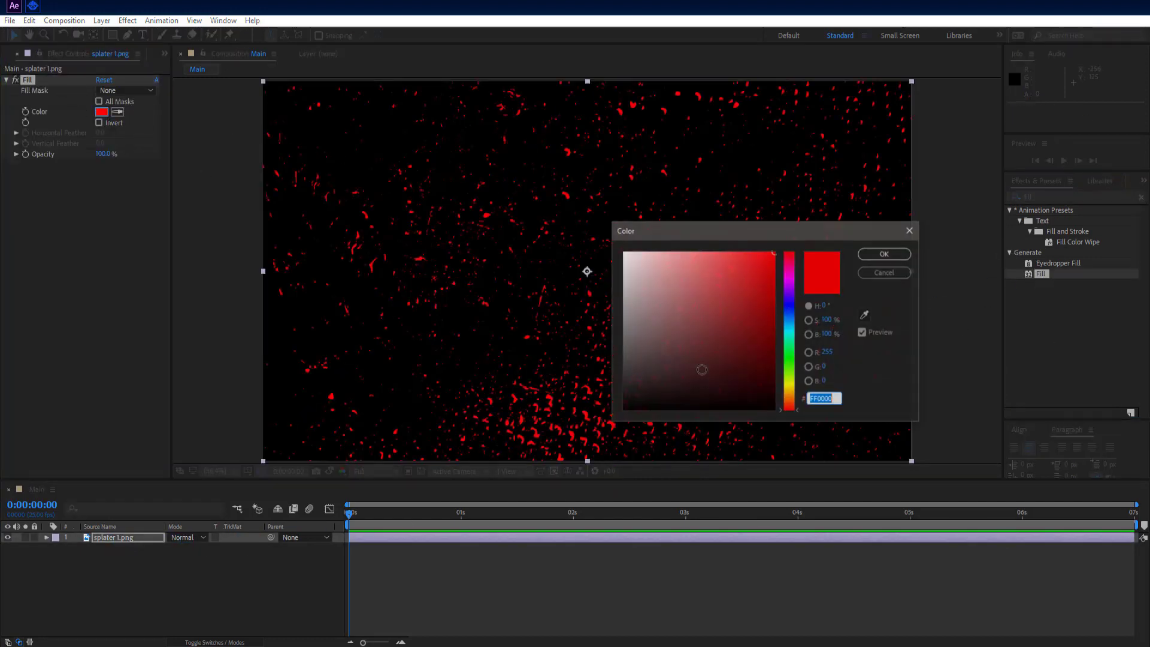
click(789, 359)
drag(789, 359, 790, 353)
click(746, 313)
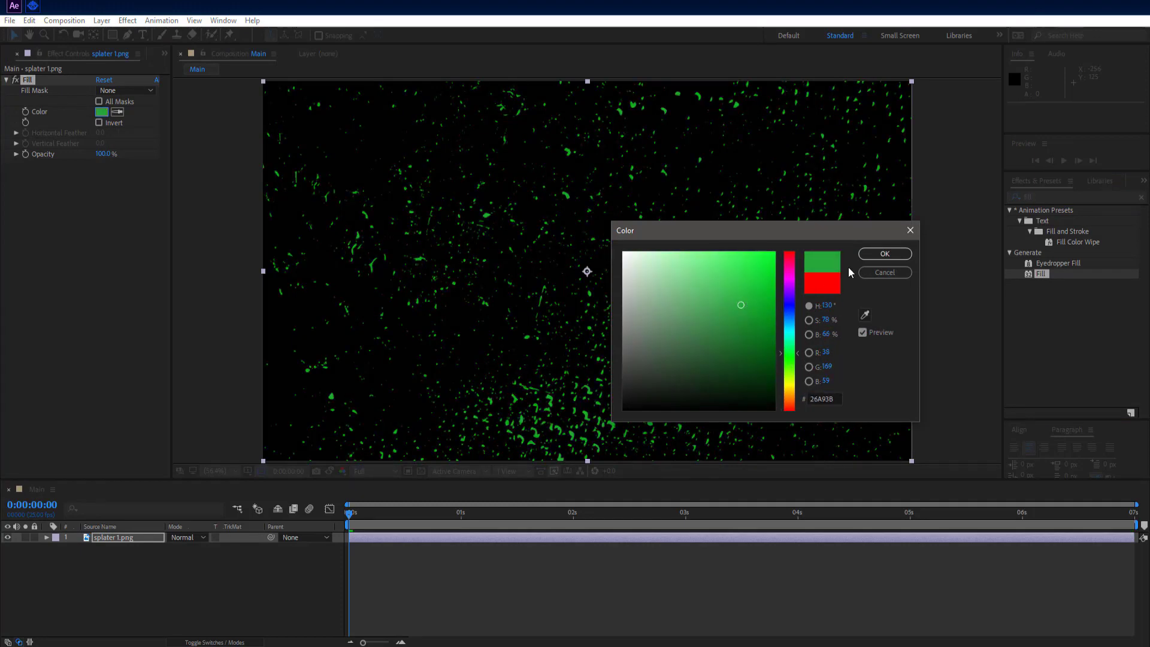
click(884, 253)
Pre-compose the splater 1.png layer as Splatter, moving all attributes into the new composition
click(93, 579)
click(127, 536)
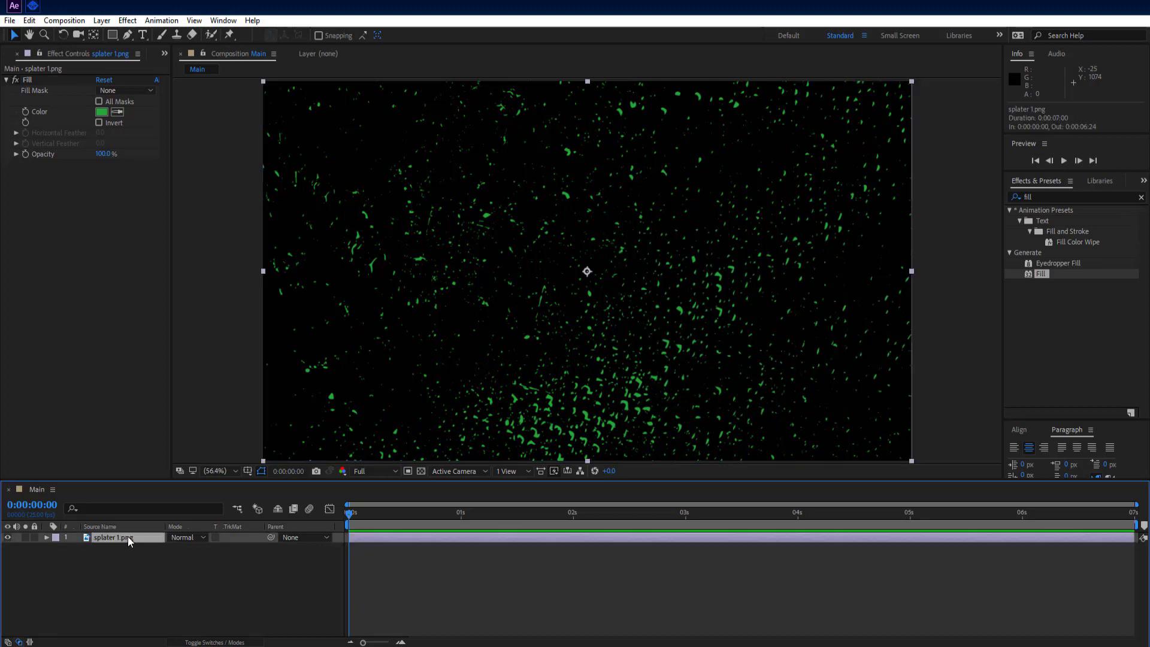
right_click(128, 536)
click(172, 422)
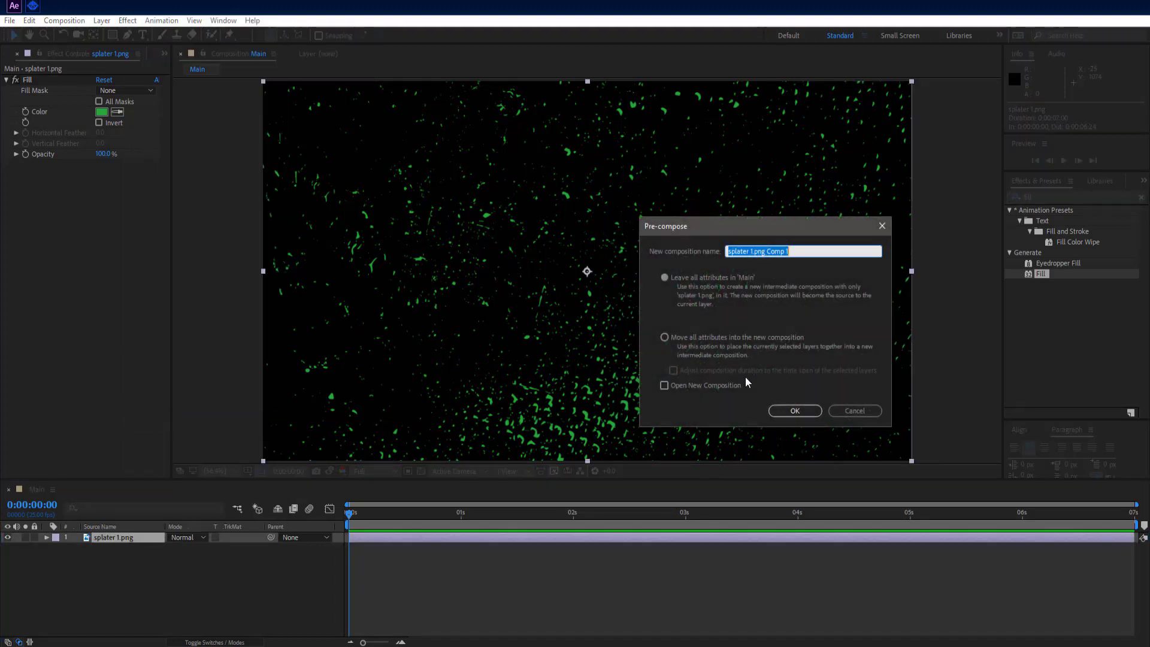
text(Splatter)
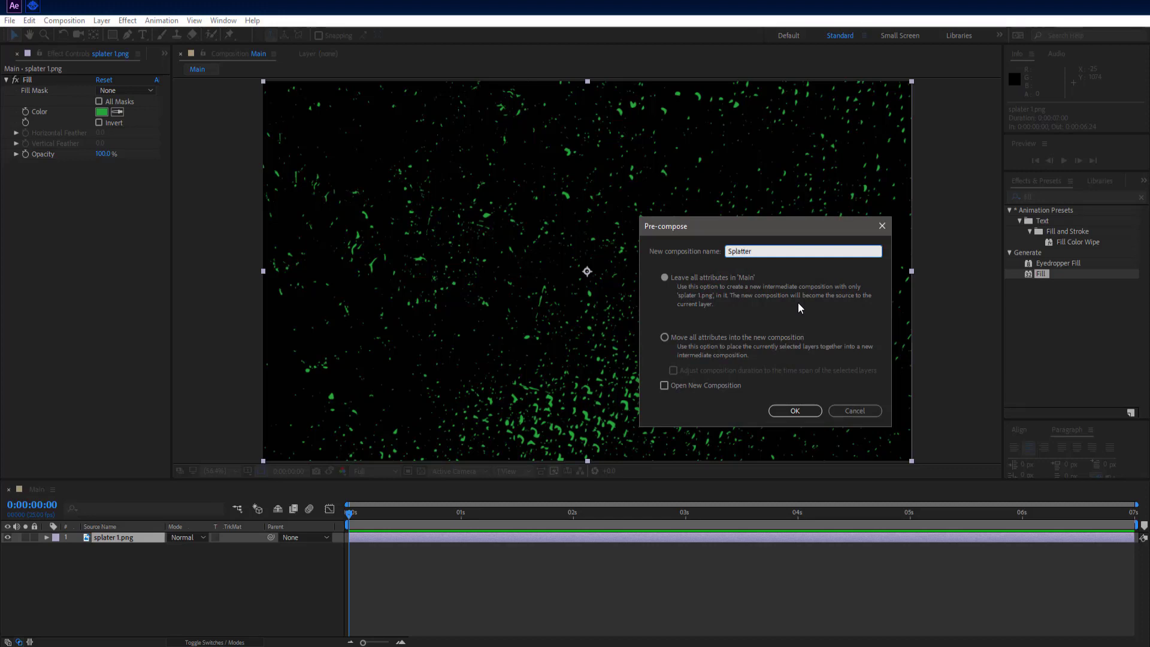
click(672, 338)
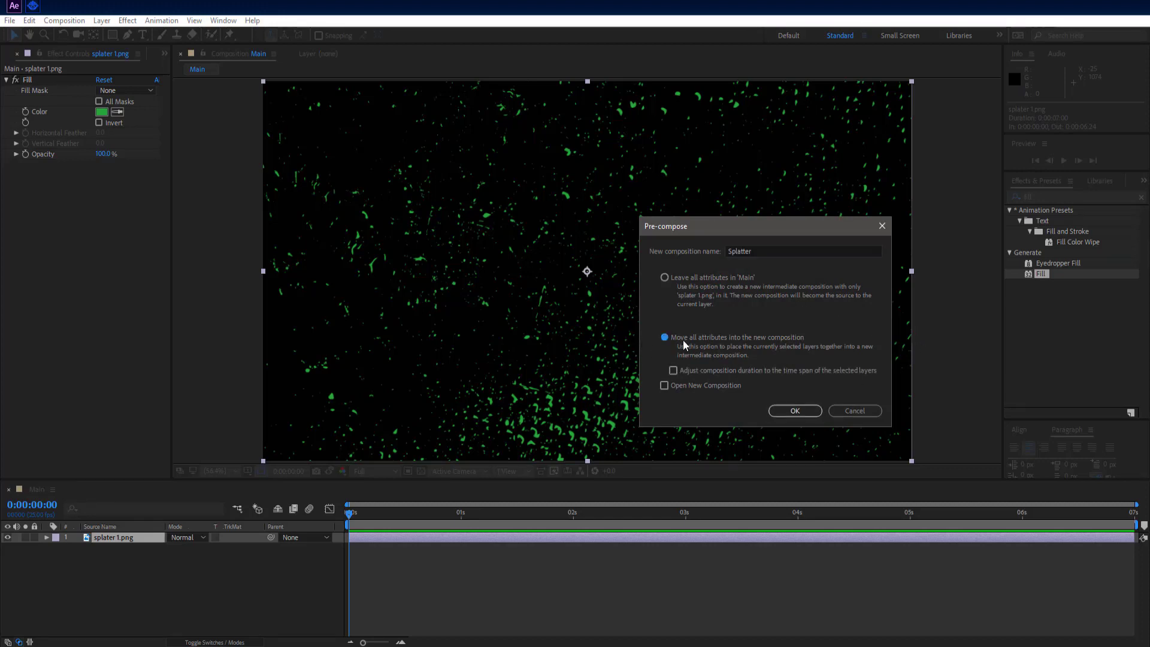
click(778, 410)
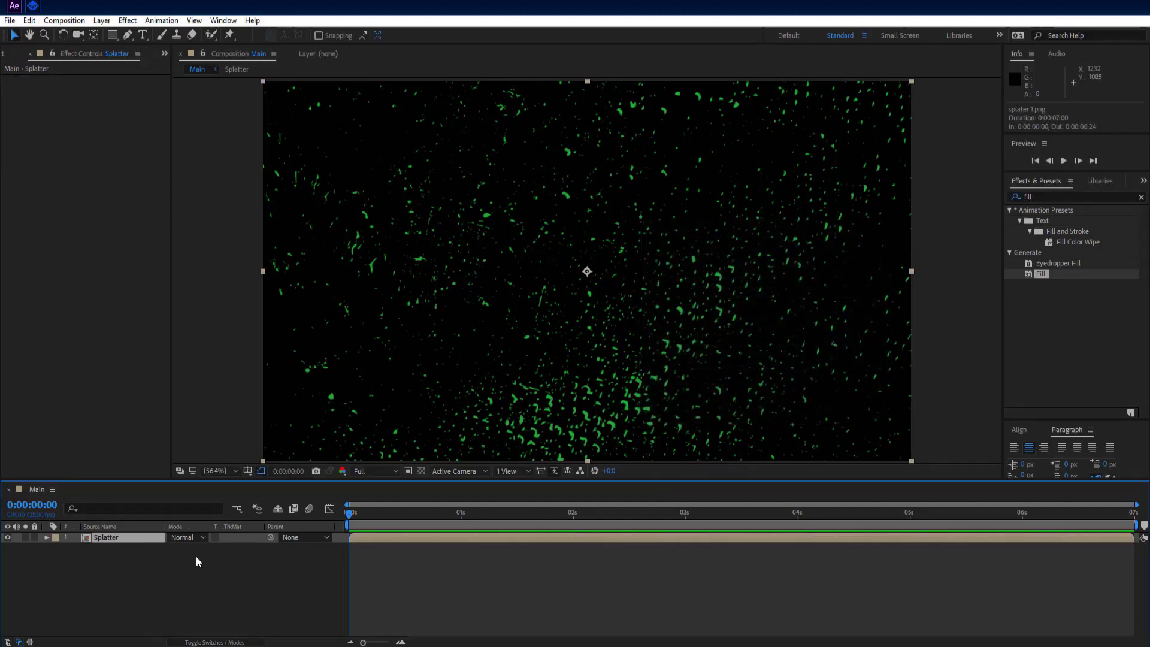
Rename the Splatter layer in the Main composition as Splatter 1
right_click(119, 539)
click(179, 527)
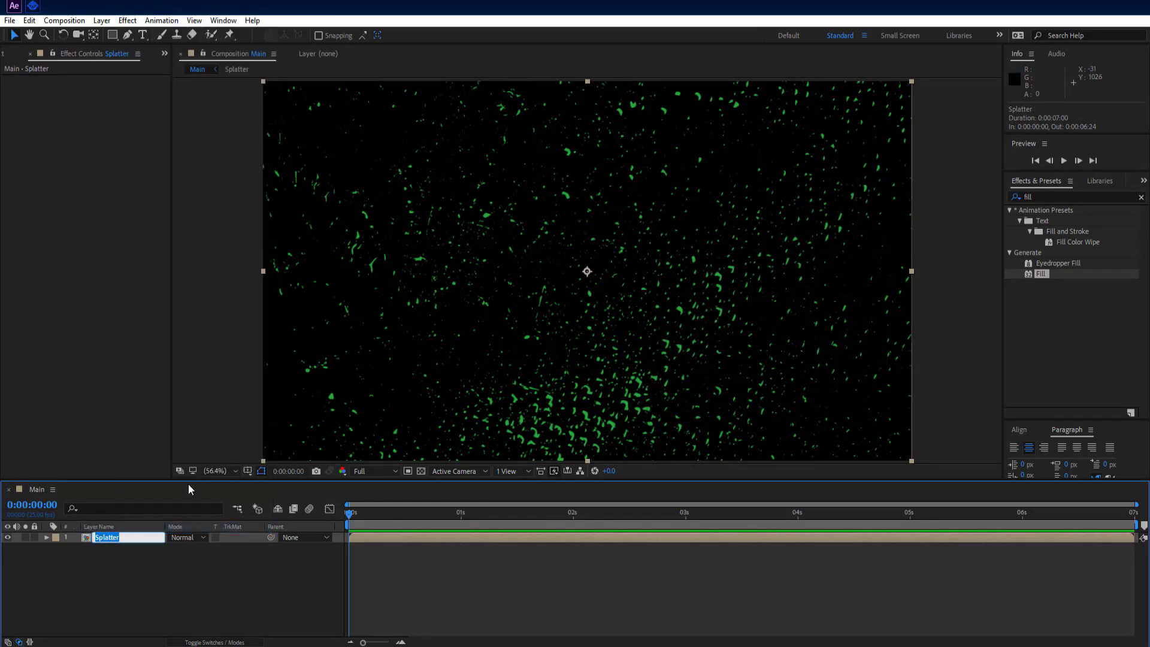
click(127, 538)
text(1)
click(133, 564)
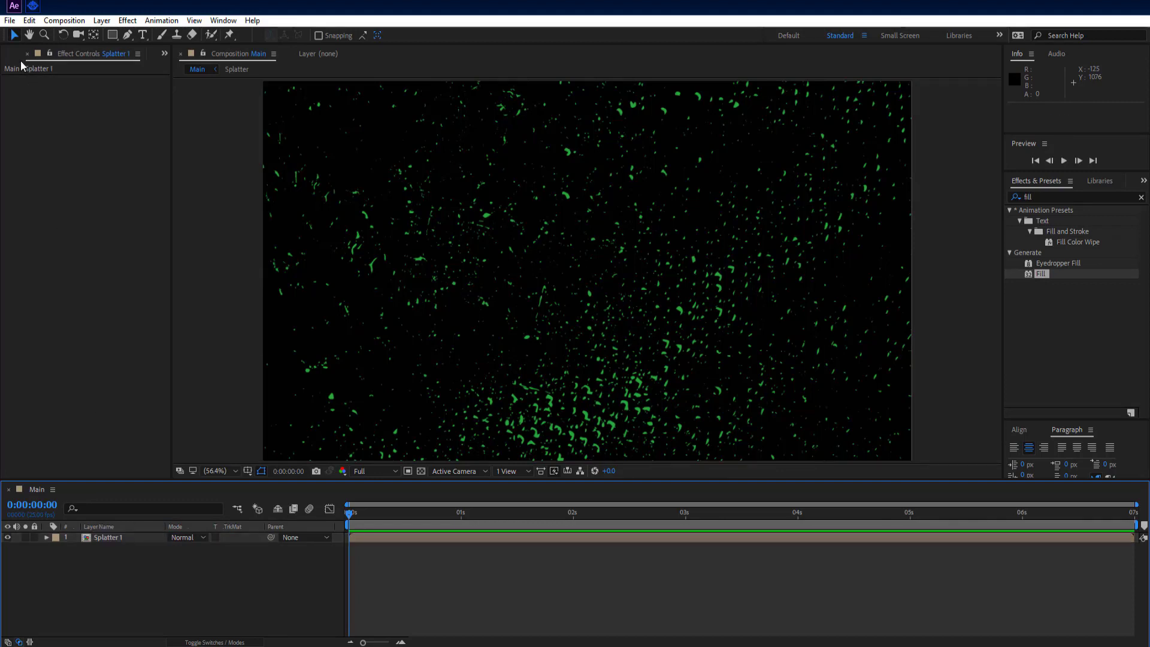
Add splater 2.png below the Splatter 1 layer and give it a Fill effect in white FFFFFF
click(13, 55)
drag(54, 216, 128, 573)
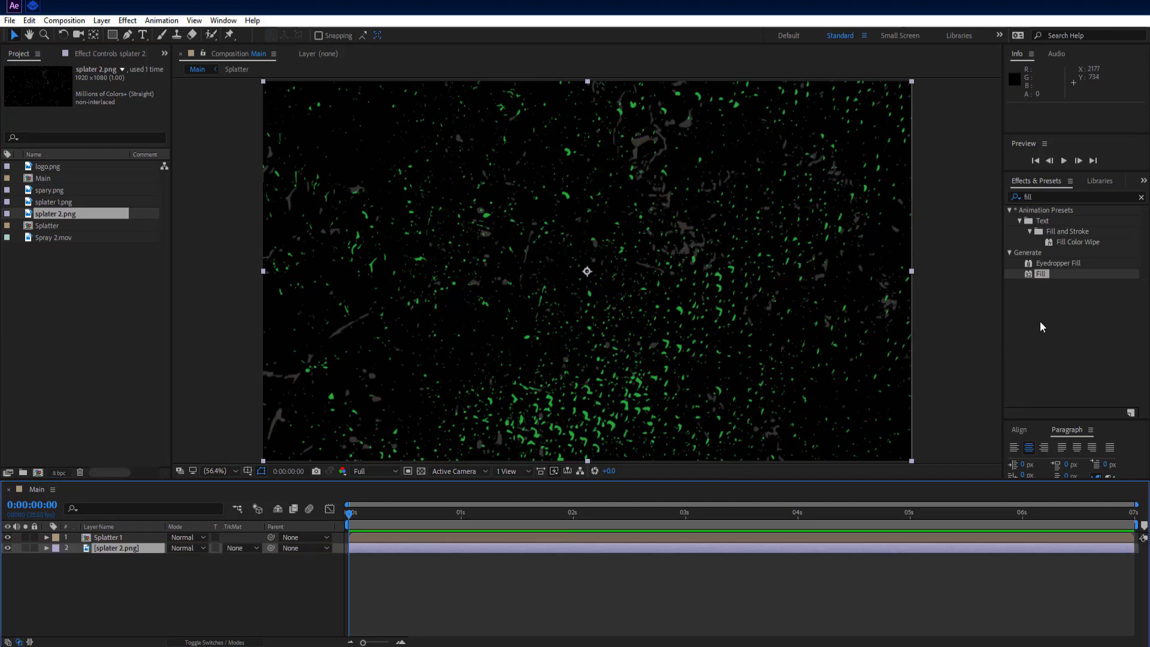
drag(1040, 274, 121, 548)
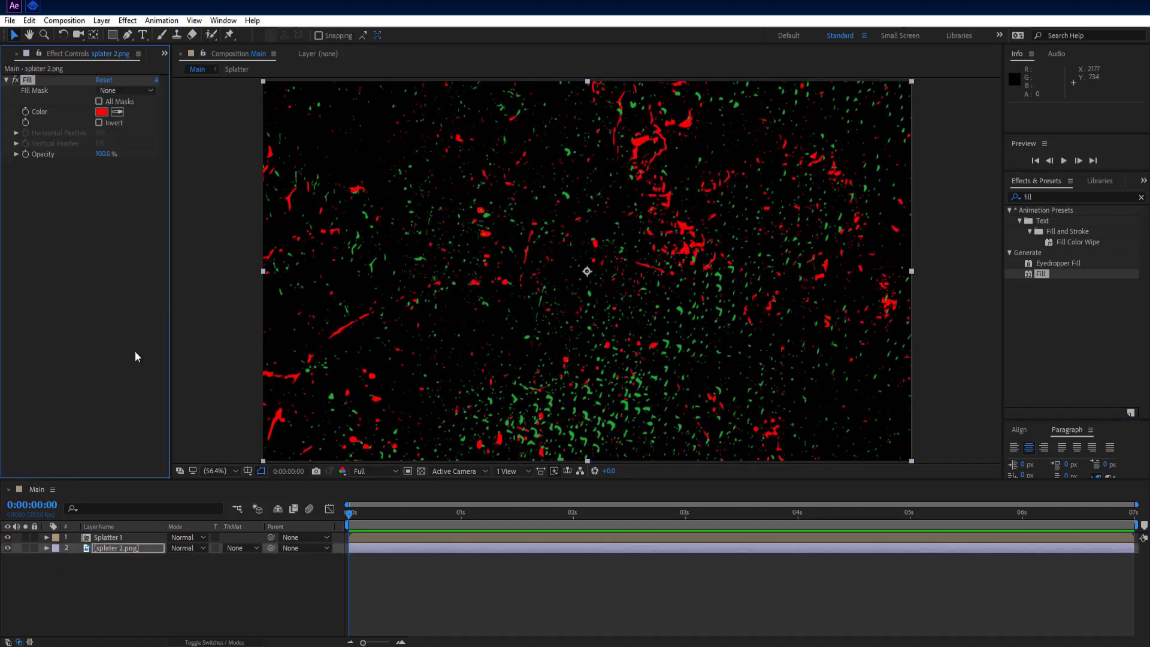
click(103, 114)
click(623, 252)
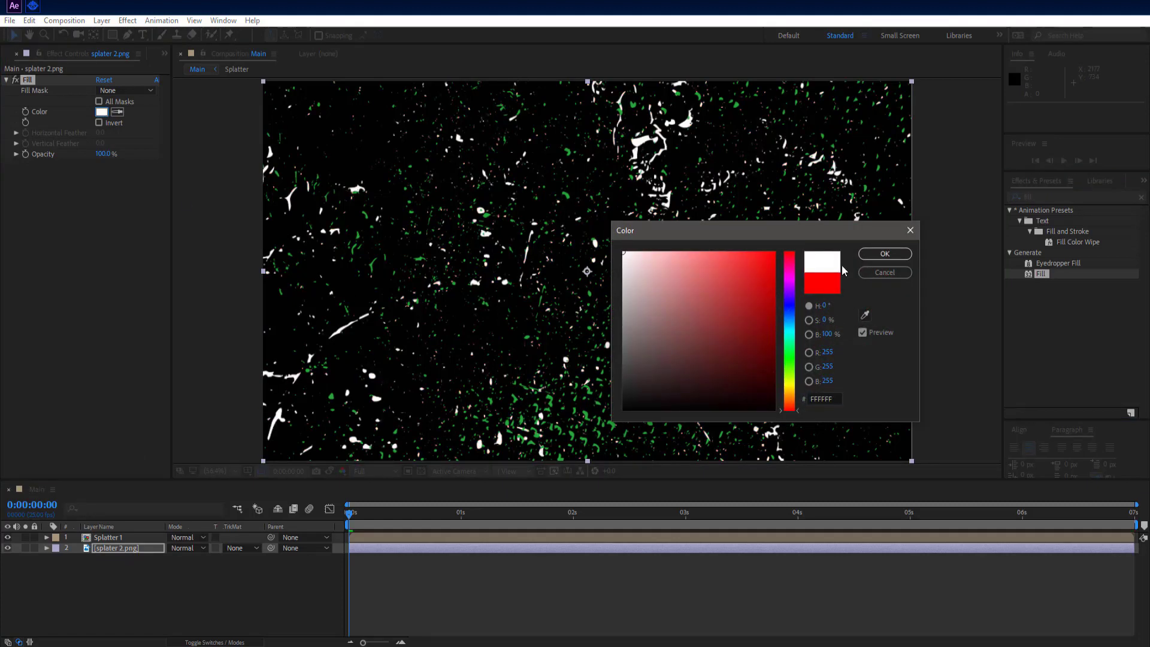
click(884, 254)
Pre-compose the splater 2.png layer as Splatter 2, moving all attributes into the new composition
right_click(120, 545)
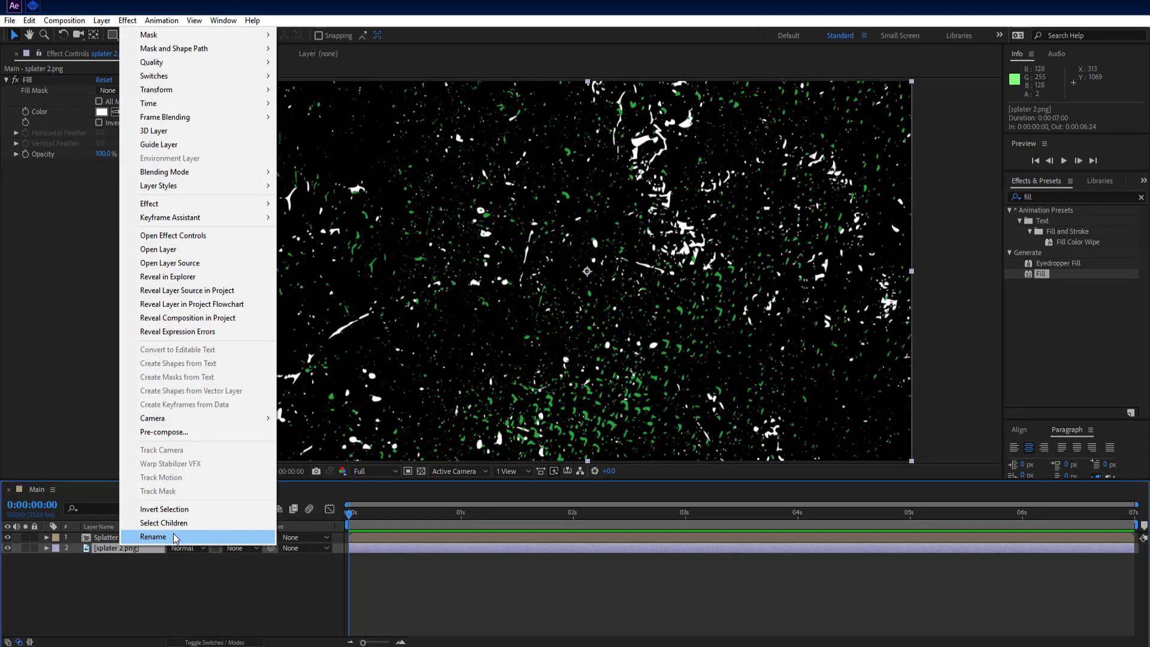
click(170, 434)
text(Splatter 2)
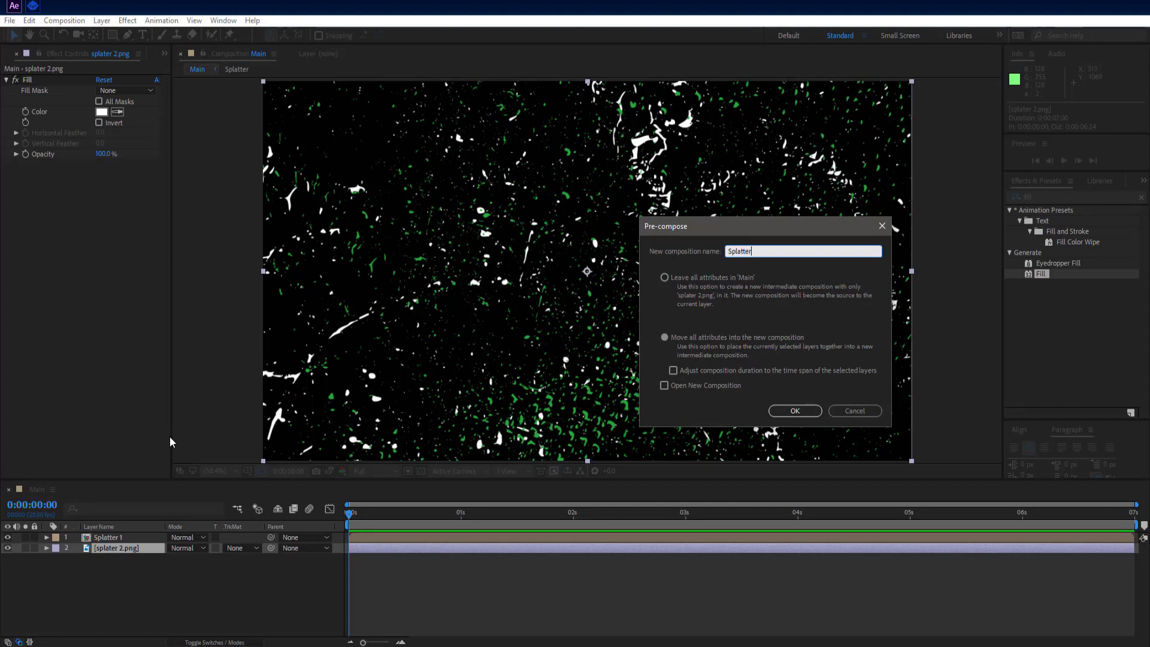
click(794, 411)
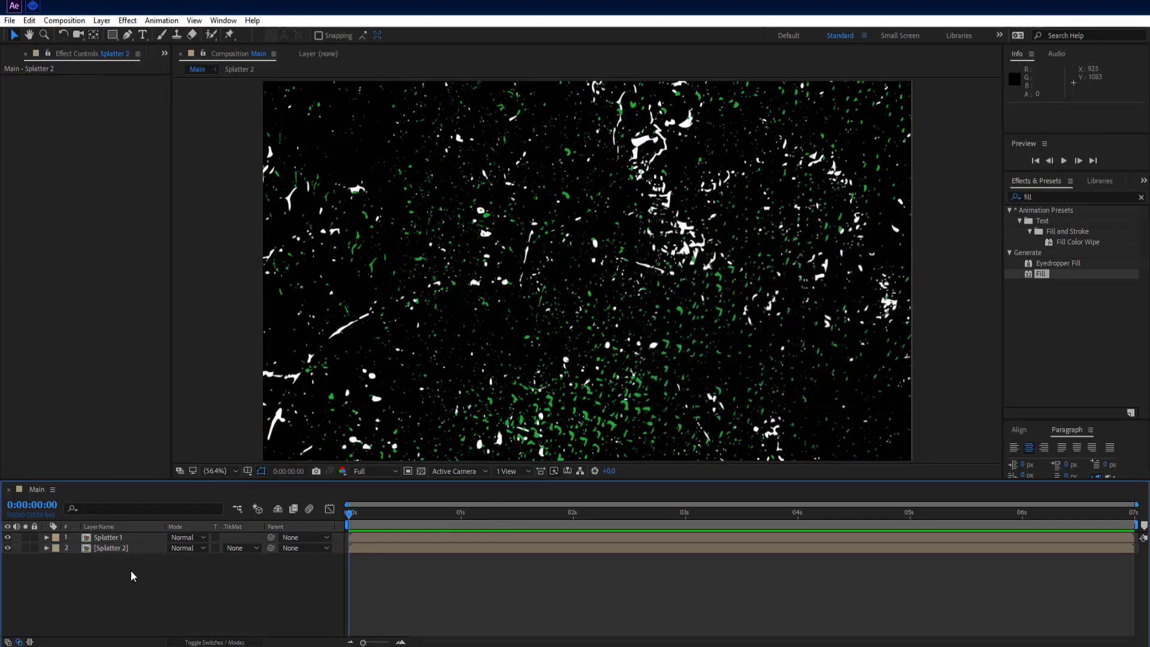
Pre-compose the Splatter 1 and Splatter 2 layers together into one composition named Splatter
click(110, 548)
shift+click(110, 538)
right_click(111, 543)
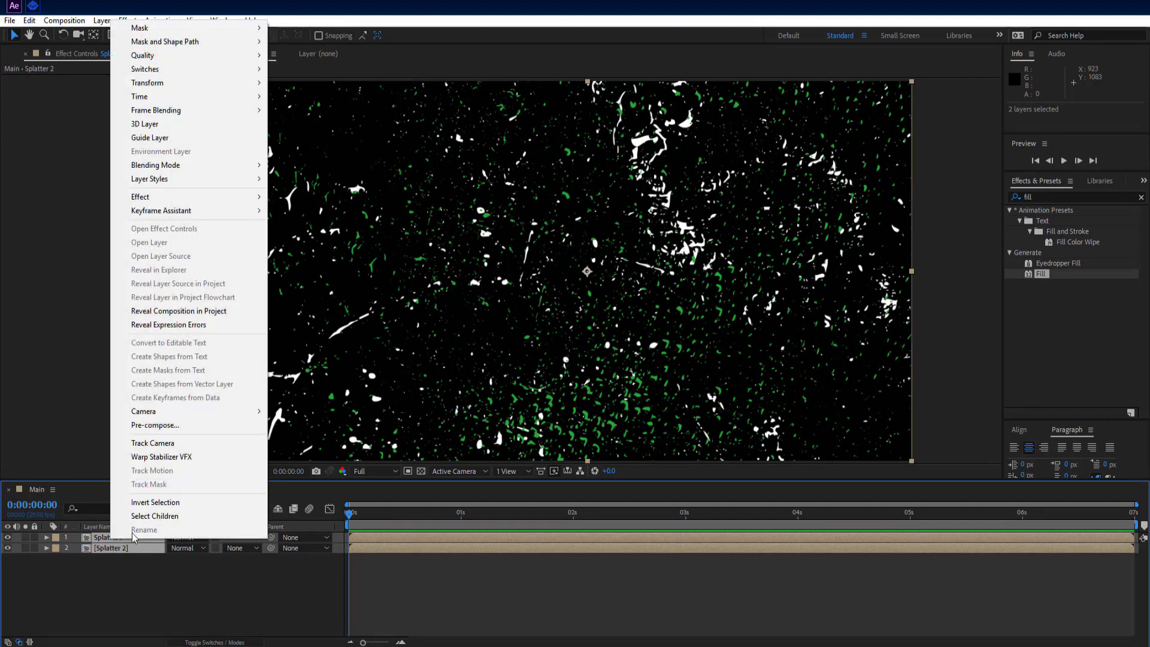
click(179, 427)
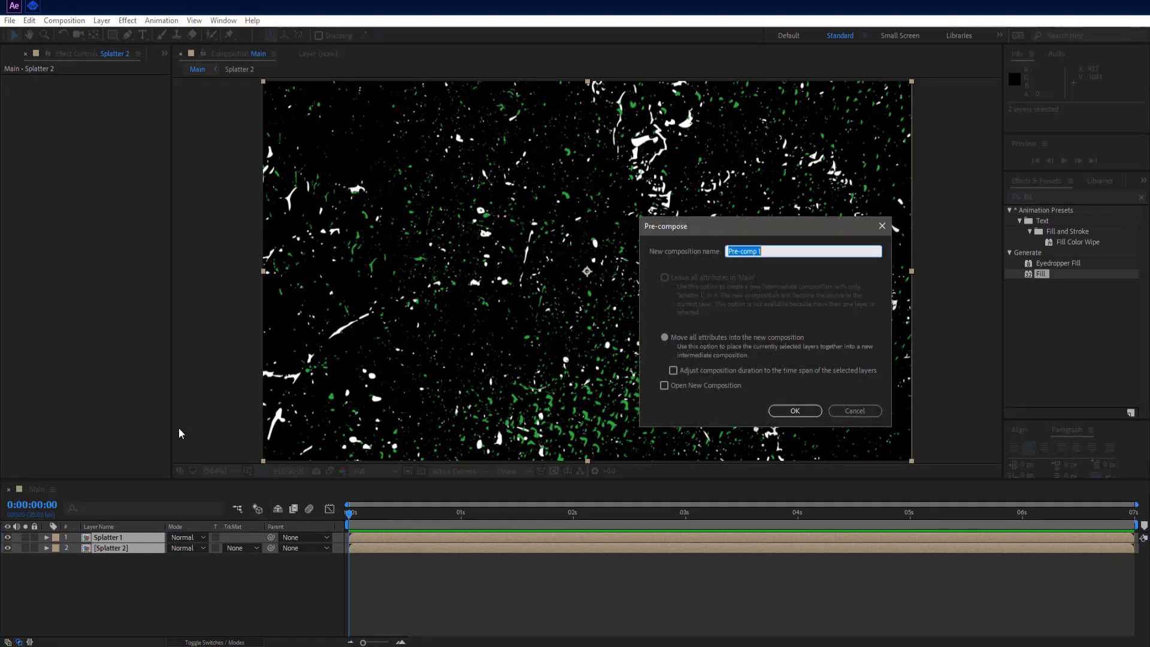
text(Splatter)
click(795, 411)
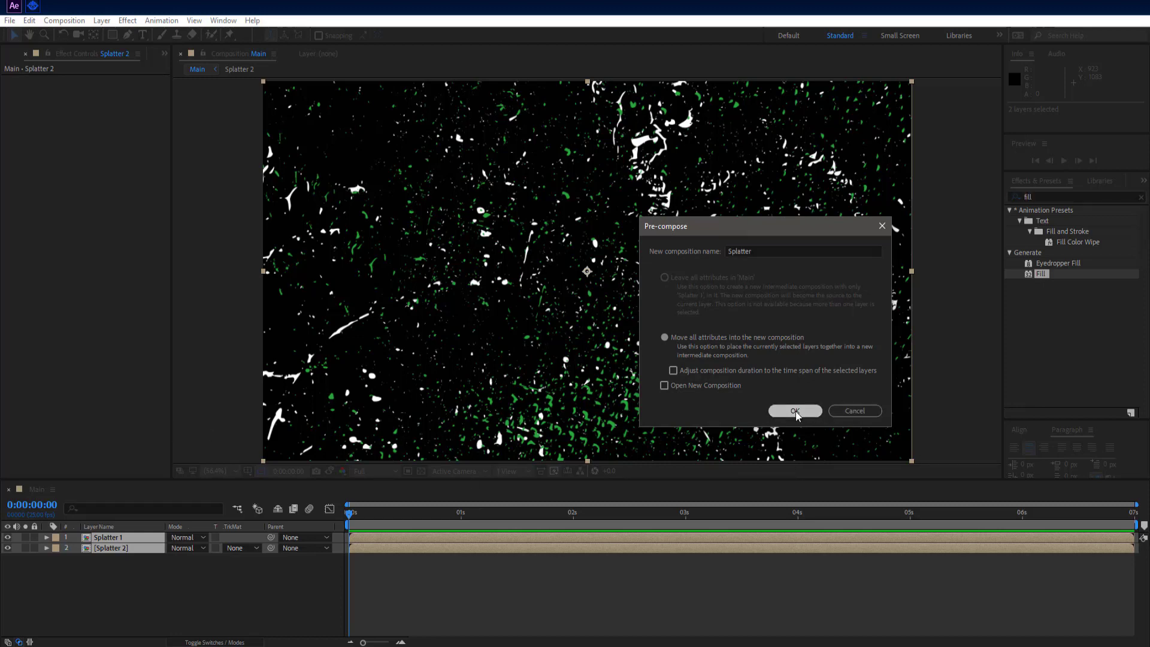
click(261, 581)
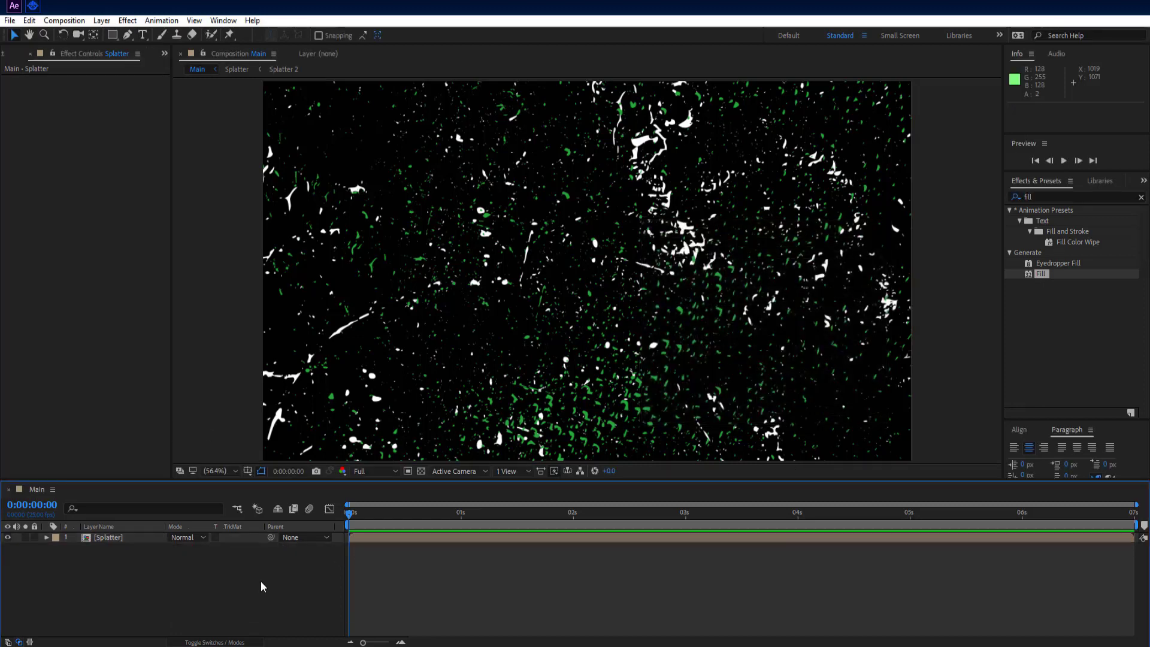
Show the transparency grid and place Spray 2.mov above the Splatter layer, with the current time at 0:00:02:00
click(421, 471)
click(7, 55)
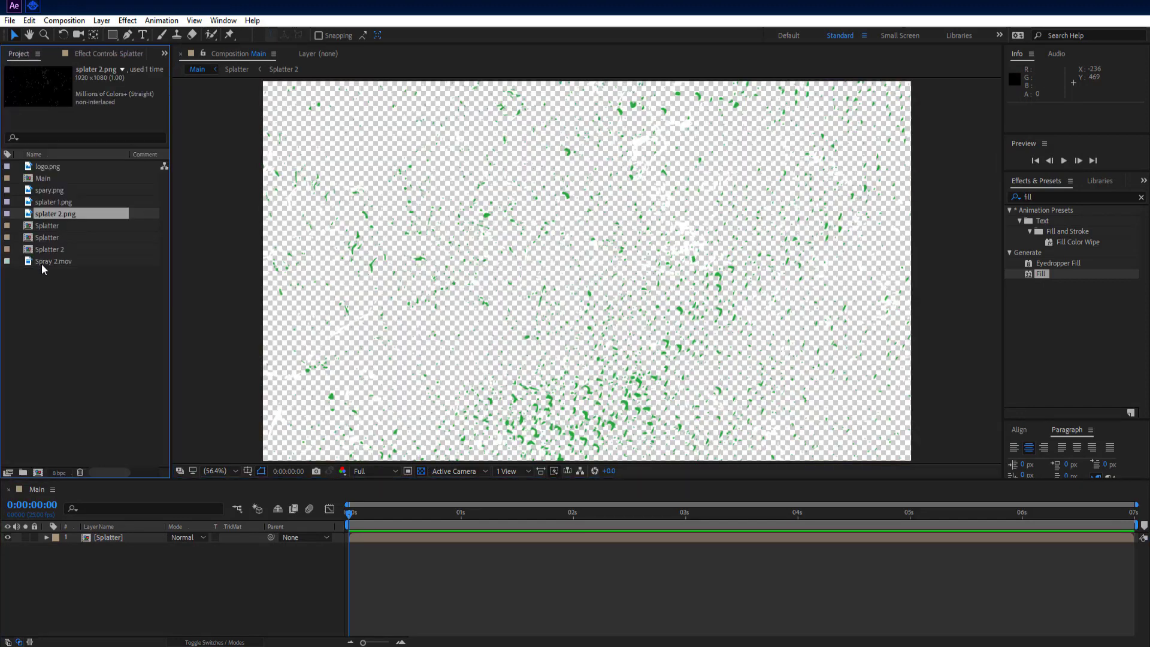
click(55, 308)
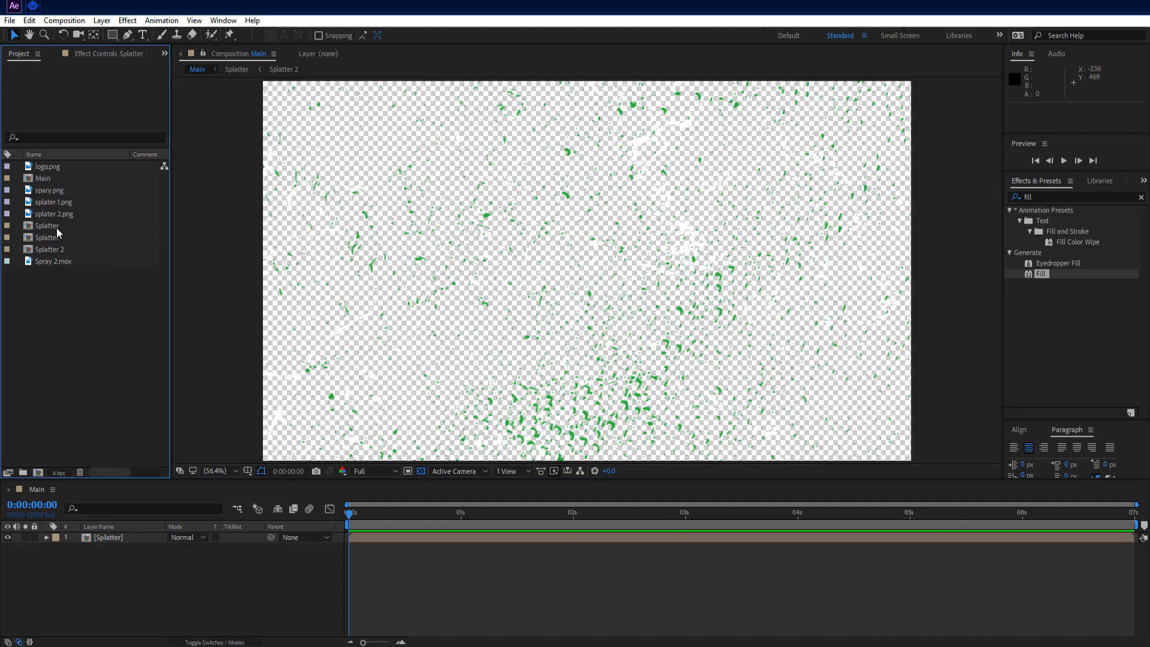
drag(60, 260, 120, 538)
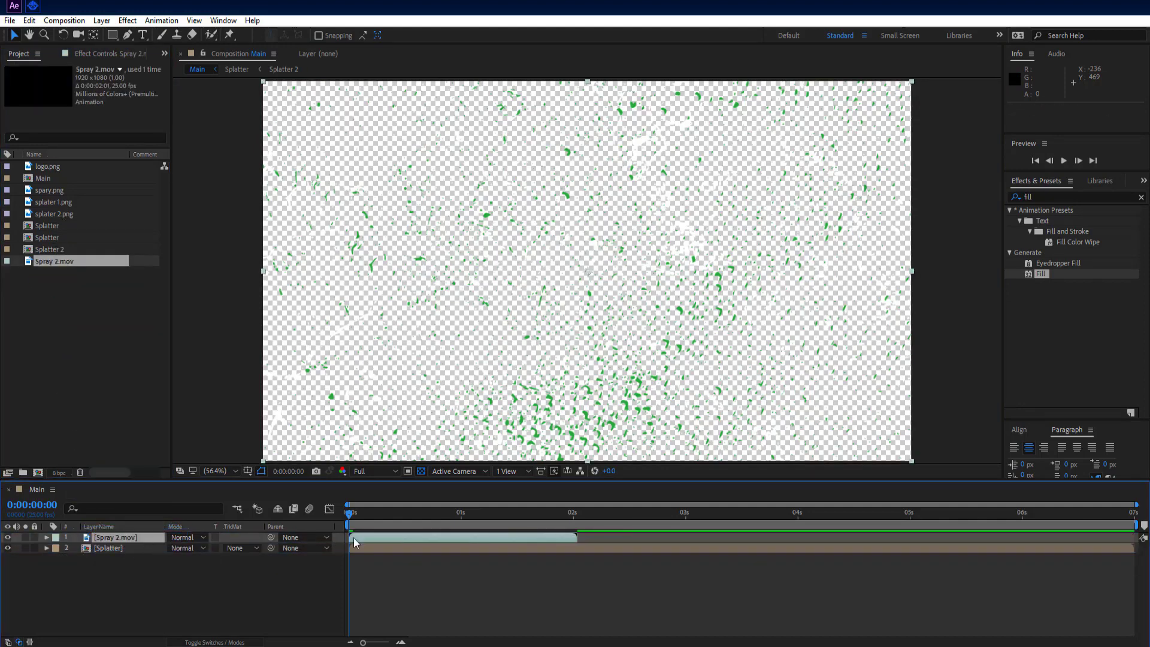
drag(348, 515, 578, 524)
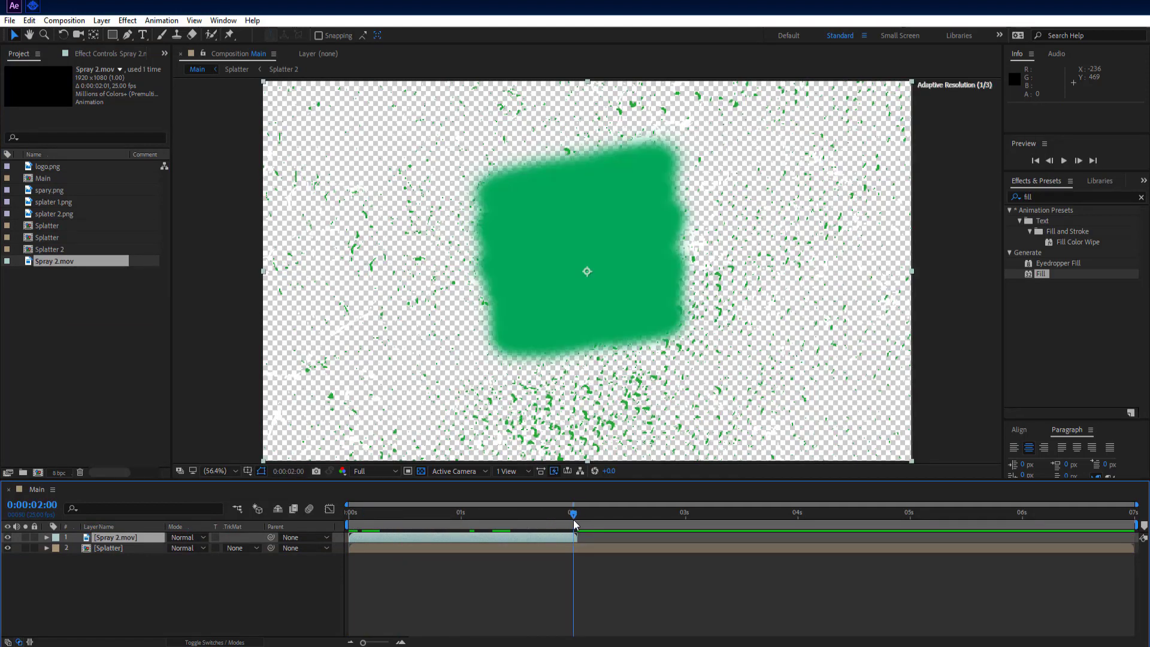
click(233, 598)
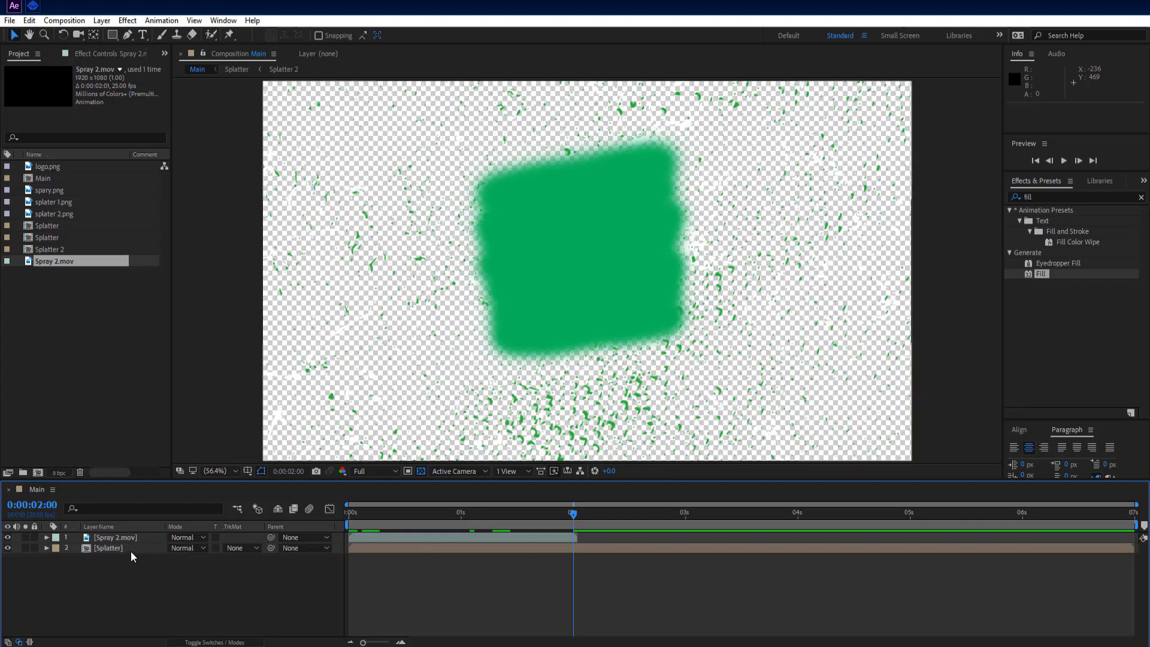
Draw a white rectangle about 550 px wide over the green spray patch and delete the Spray 2.mov layer
click(112, 35)
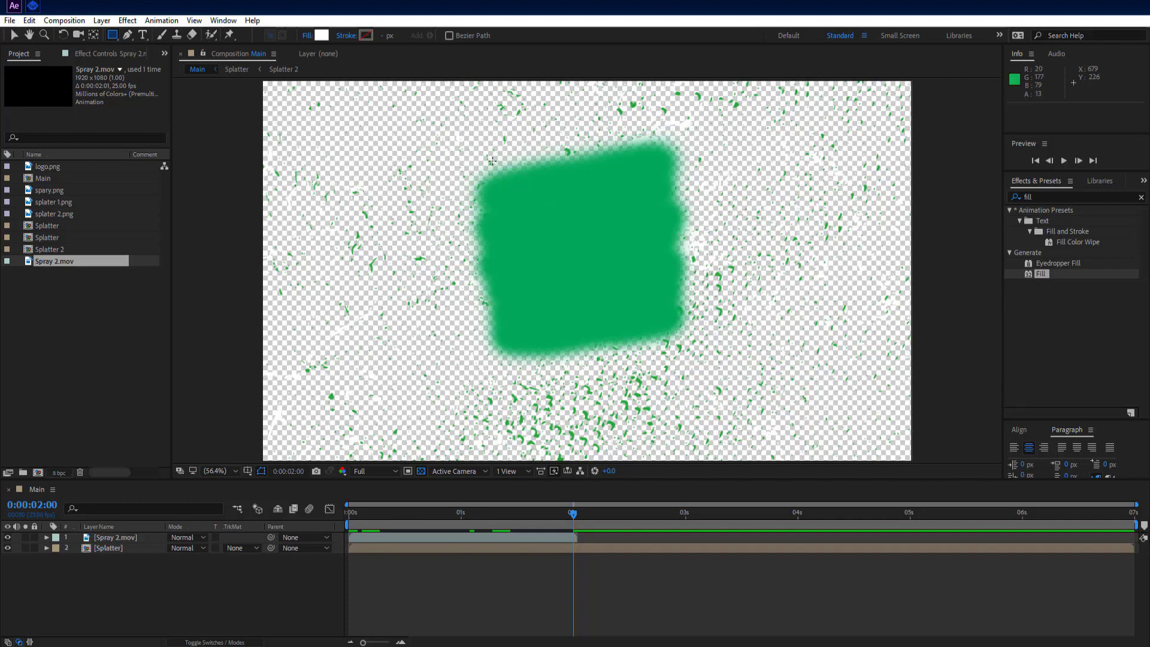
drag(492, 160, 677, 350)
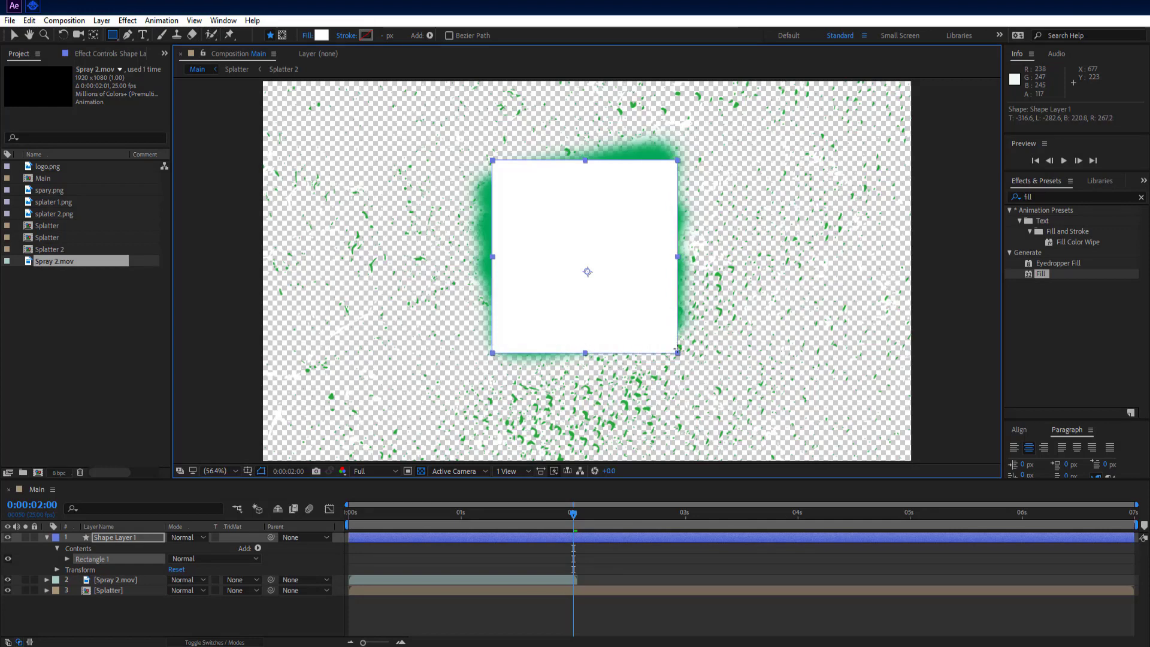
click(46, 537)
click(106, 548)
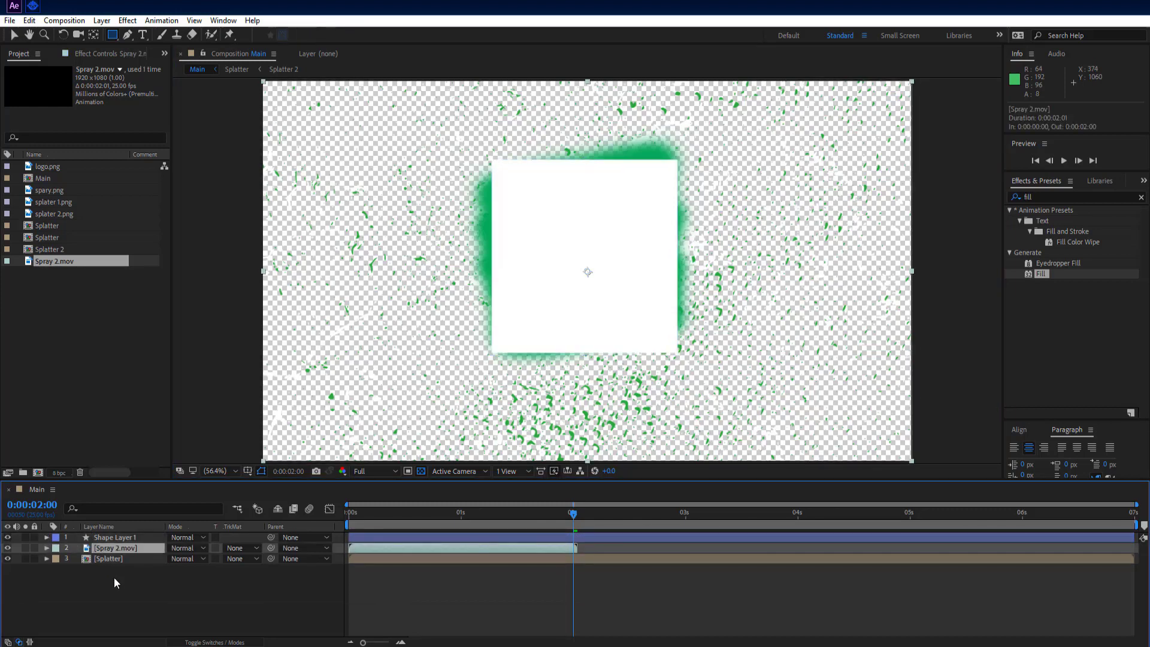
key(Delete)
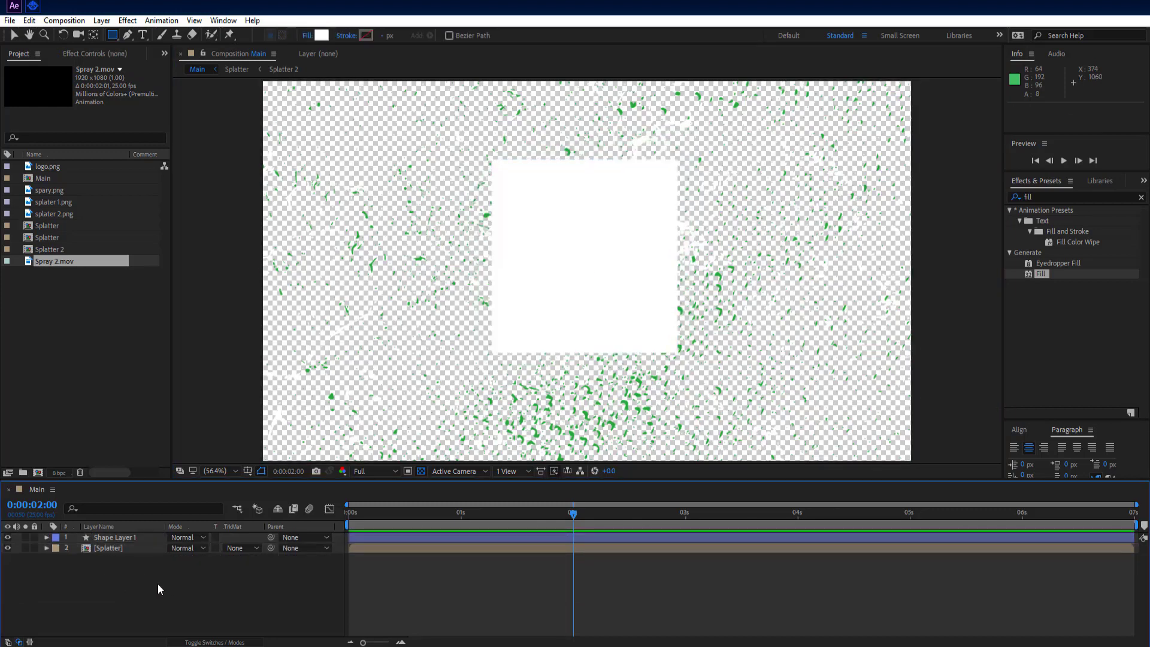
Rename the white rectangle's shape layer as Matte
click(129, 538)
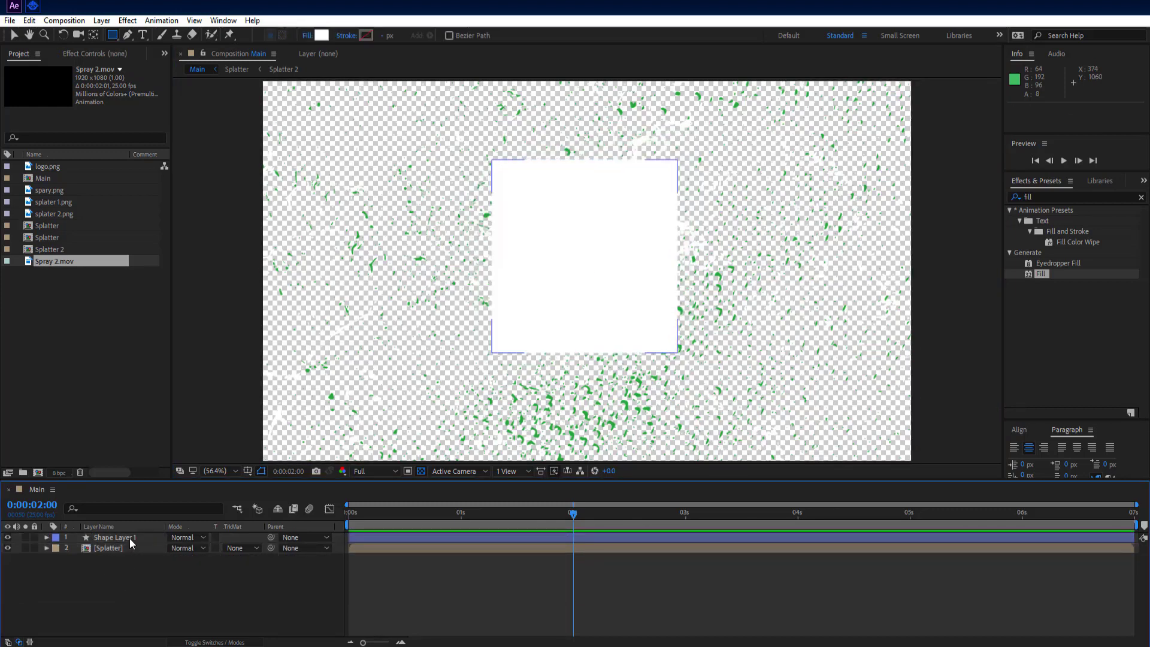
right_click(130, 539)
click(189, 537)
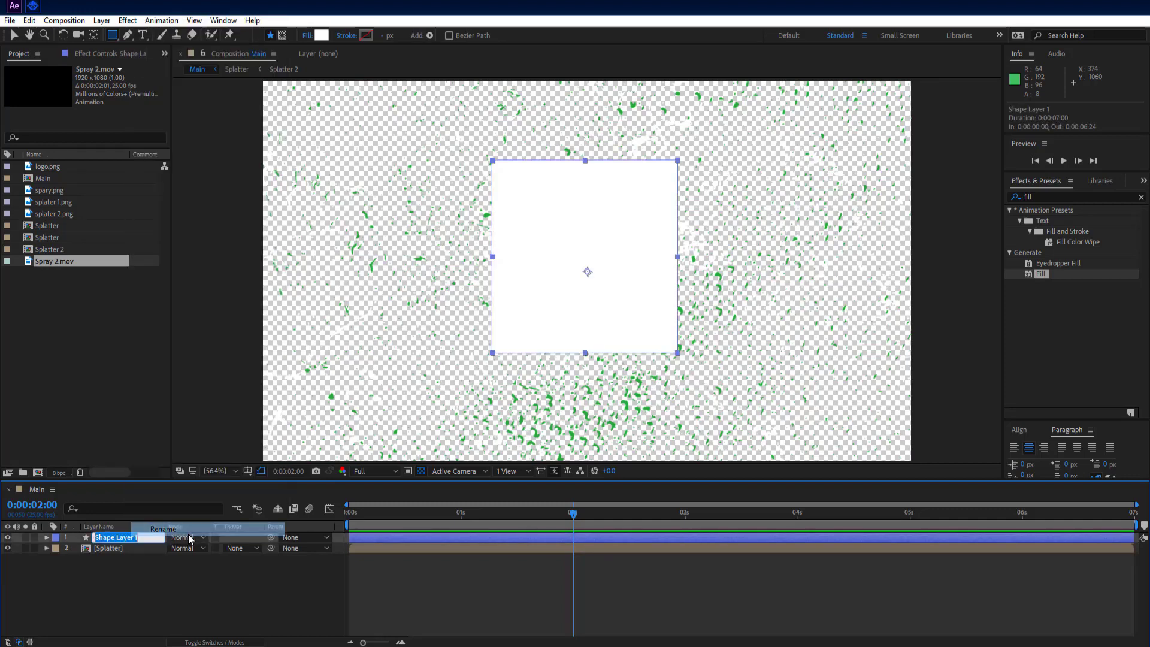
text(Matt)
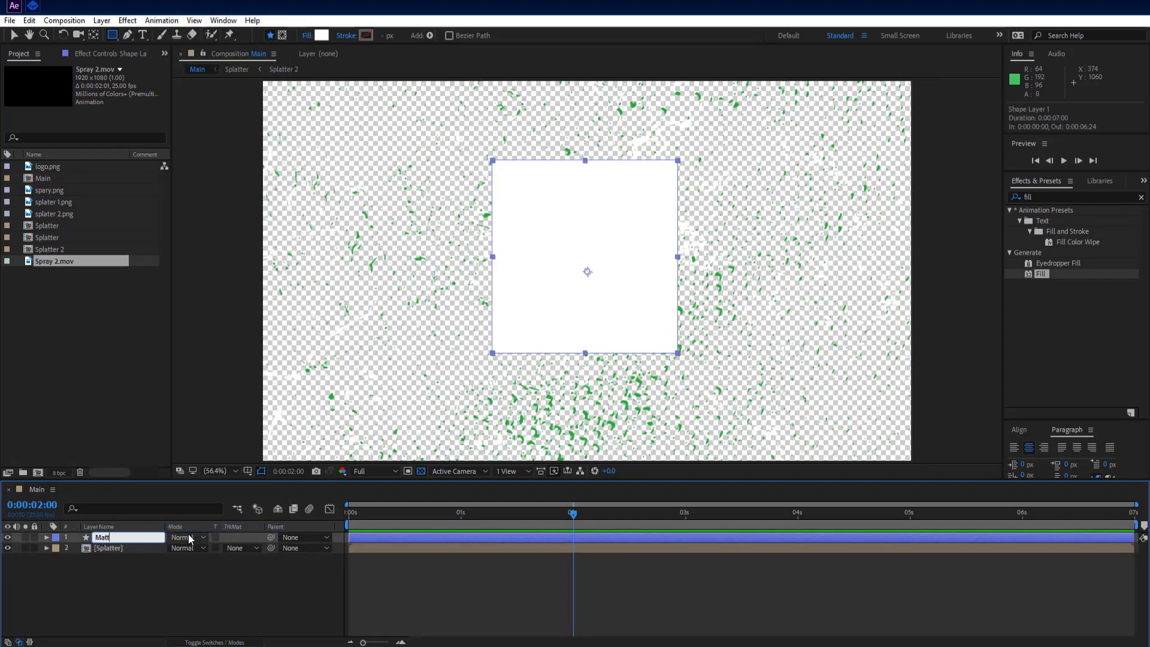
text(e)
click(185, 587)
Duplicate the Matte layer, place the copy below the Splatter layer and rename it Frame
click(116, 539)
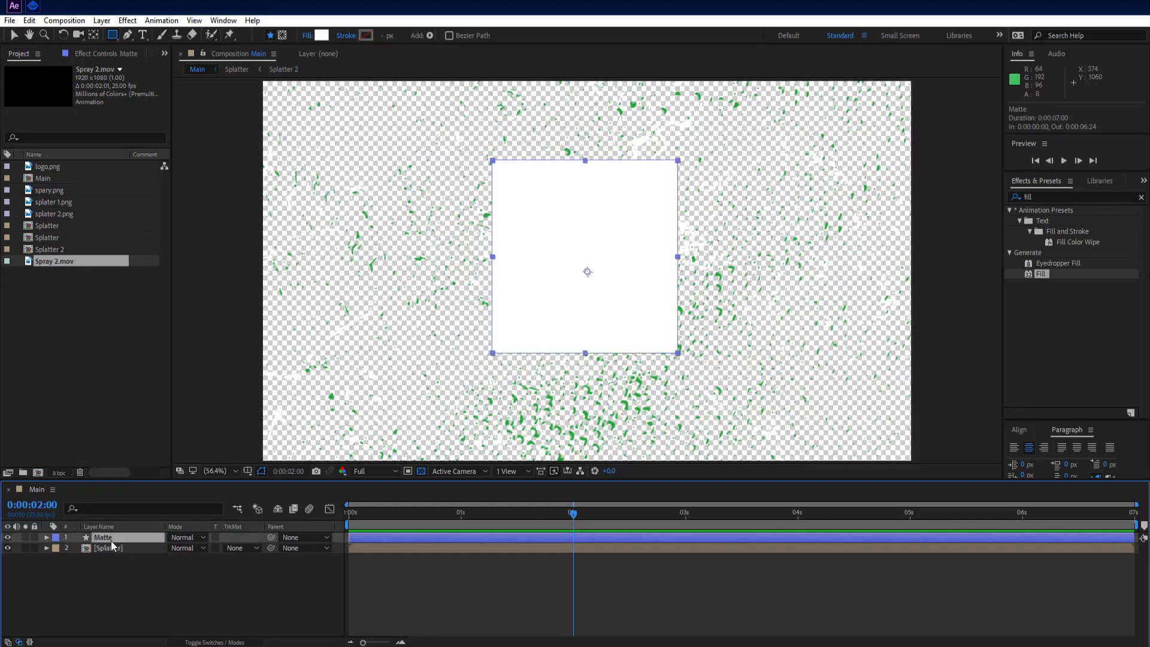
key(ctrl+d)
drag(112, 539, 118, 568)
right_click(118, 567)
click(149, 545)
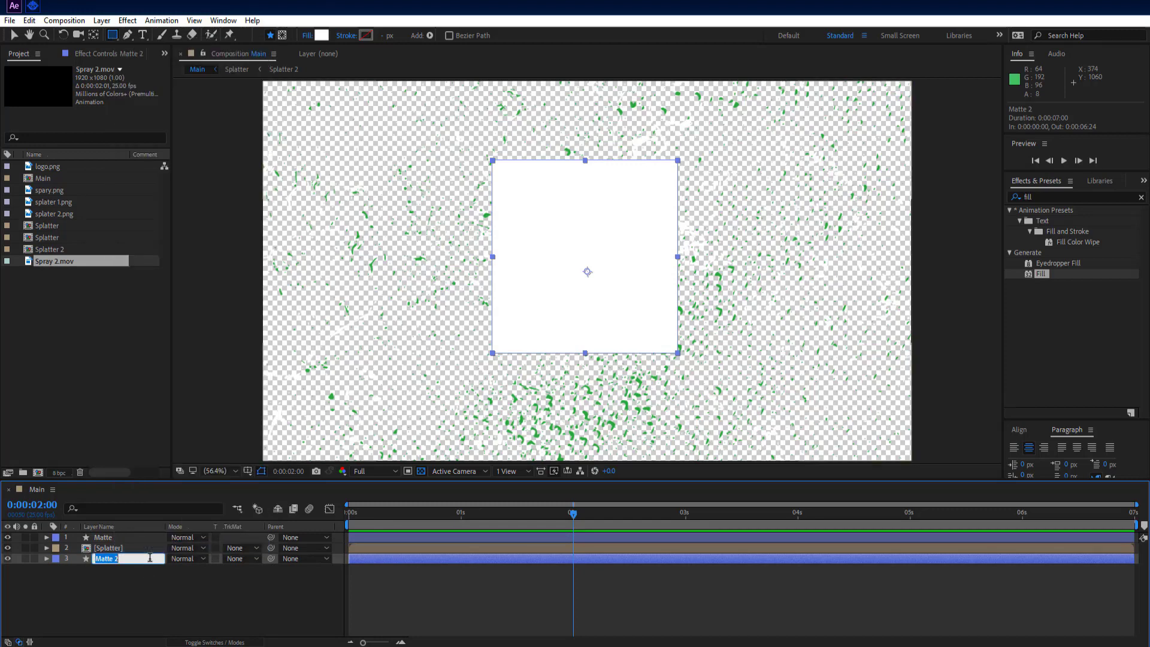
text(Frame)
key(Return)
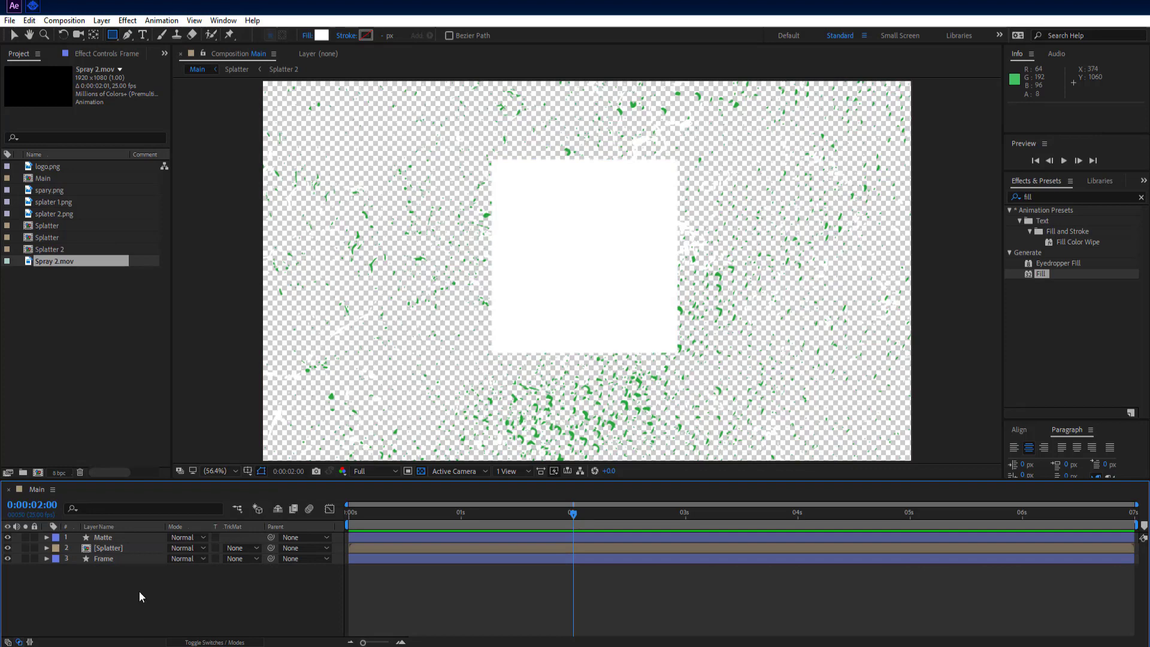
Set the Splatter layer's track matte to Alpha Matte using the Matte layer
click(123, 547)
click(242, 548)
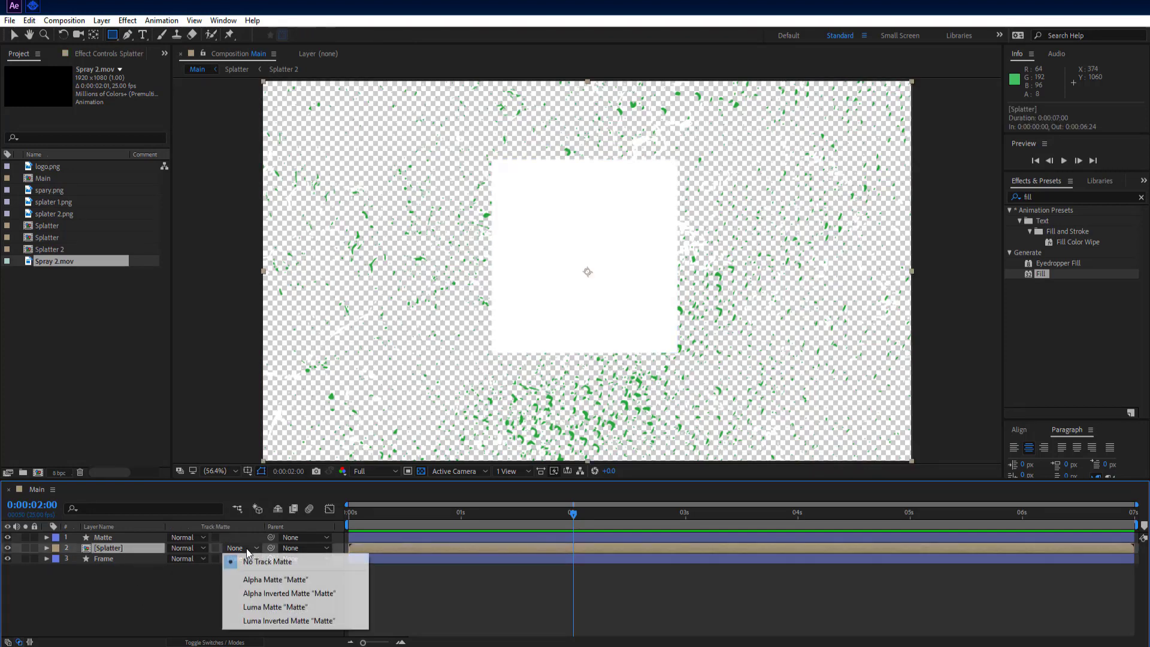
click(263, 579)
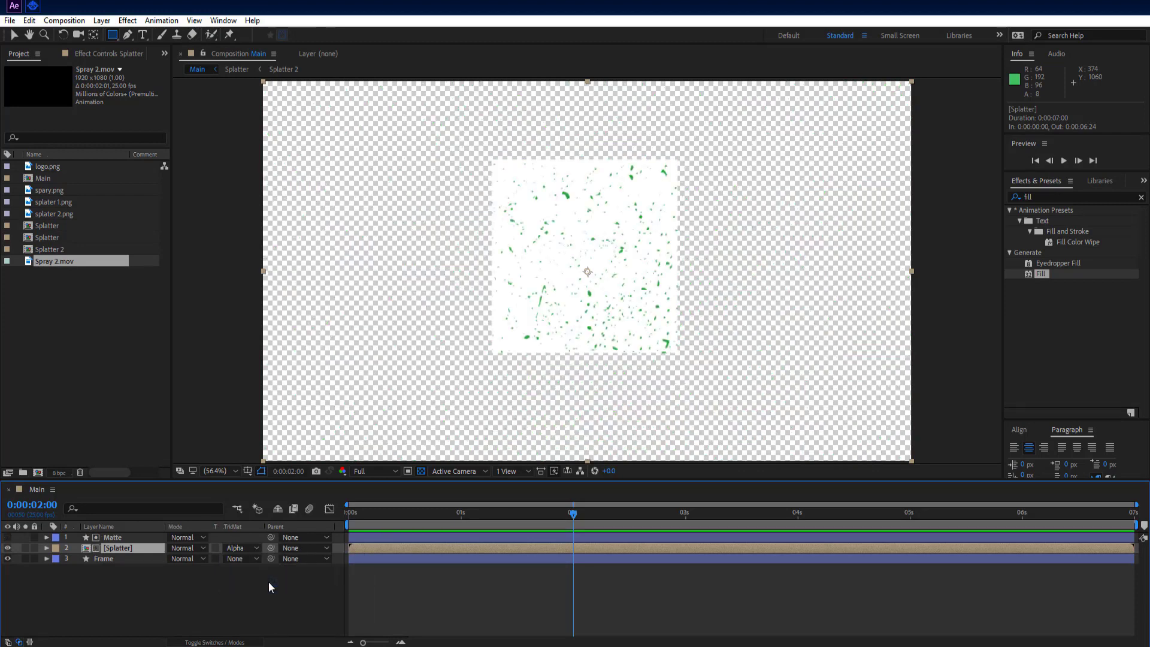
click(166, 587)
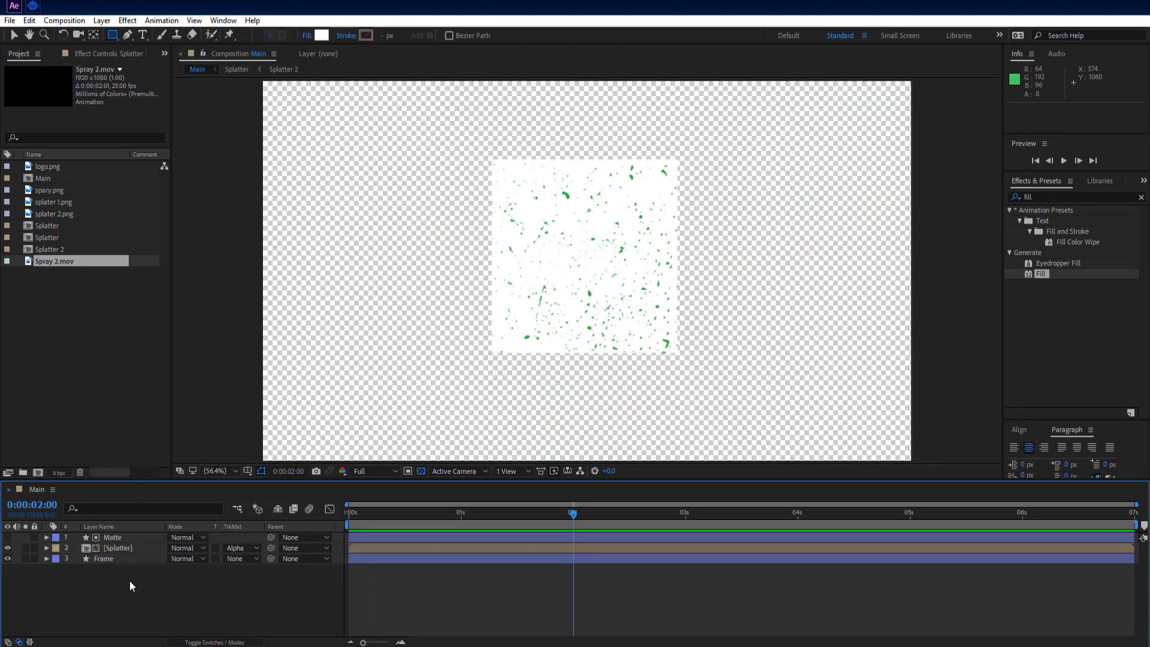
Pre-compose the Matte, Splatter and Frame layers together into a composition named Frame with Splatter
drag(130, 581, 124, 543)
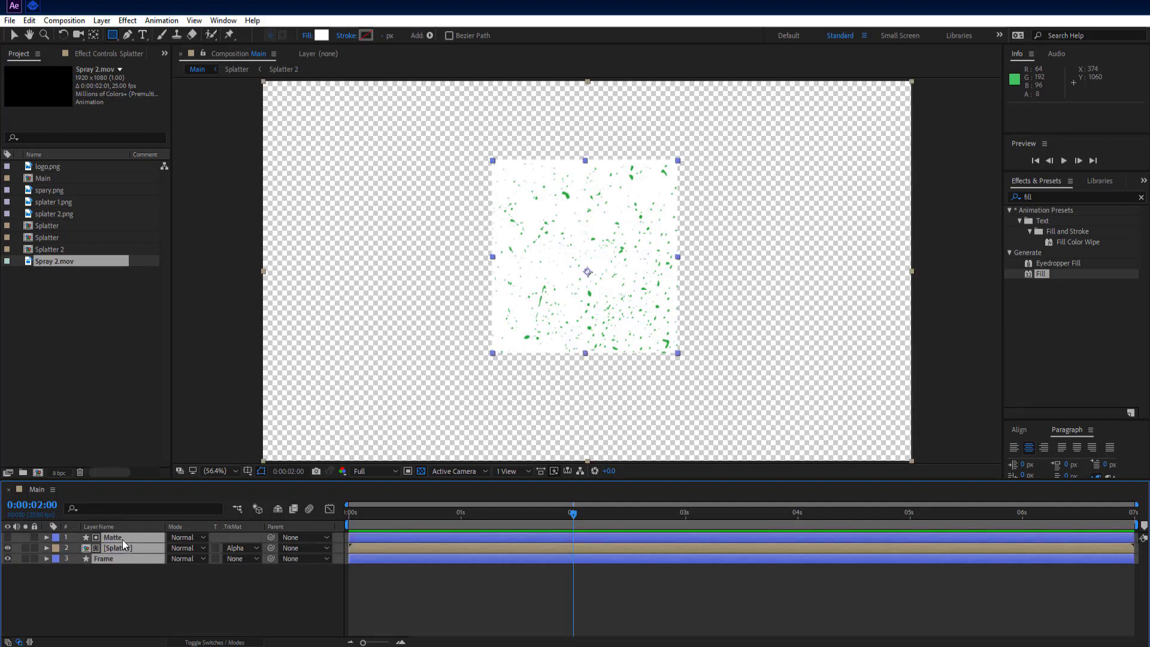
right_click(125, 546)
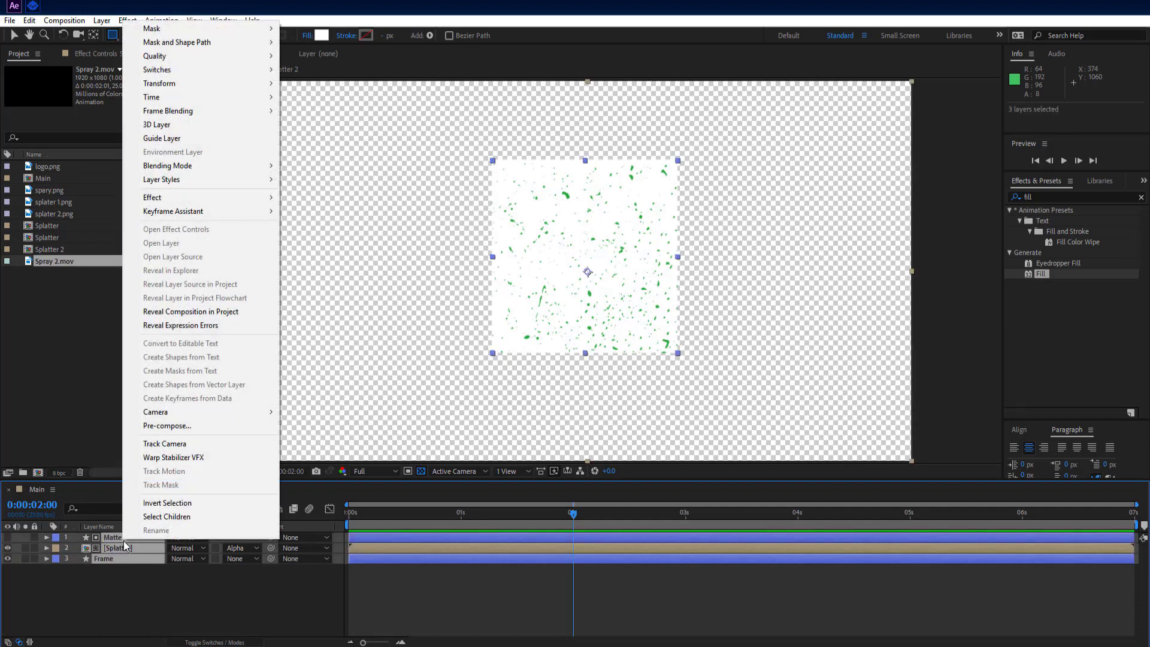
click(182, 427)
text(Fr)
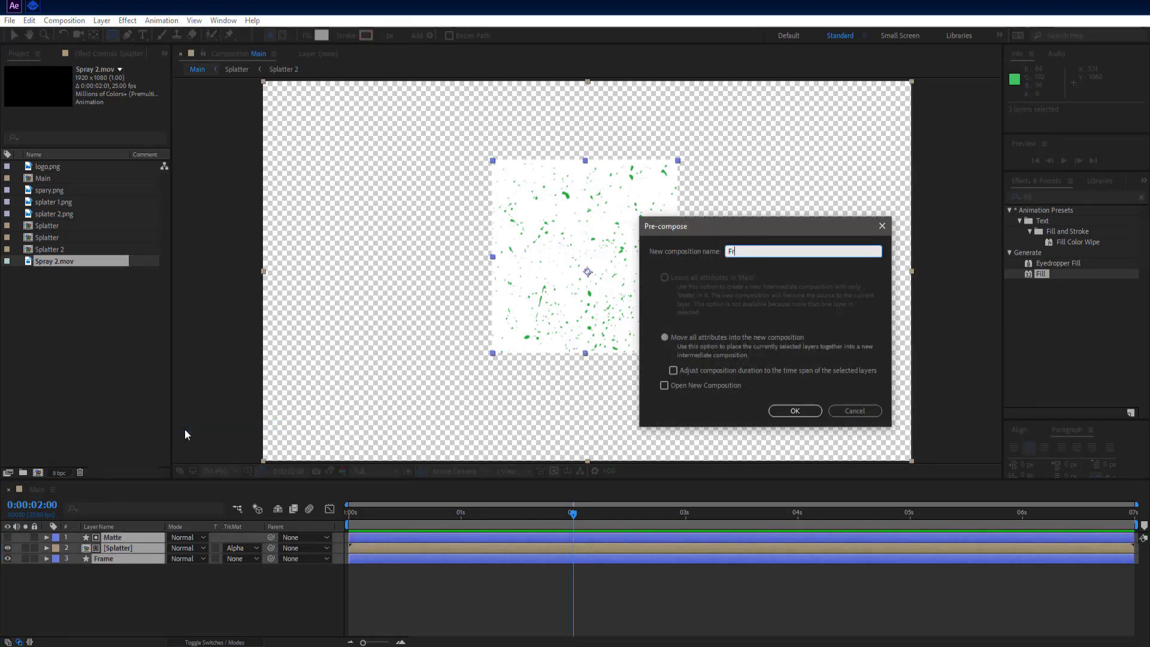
text(ame with Splatter)
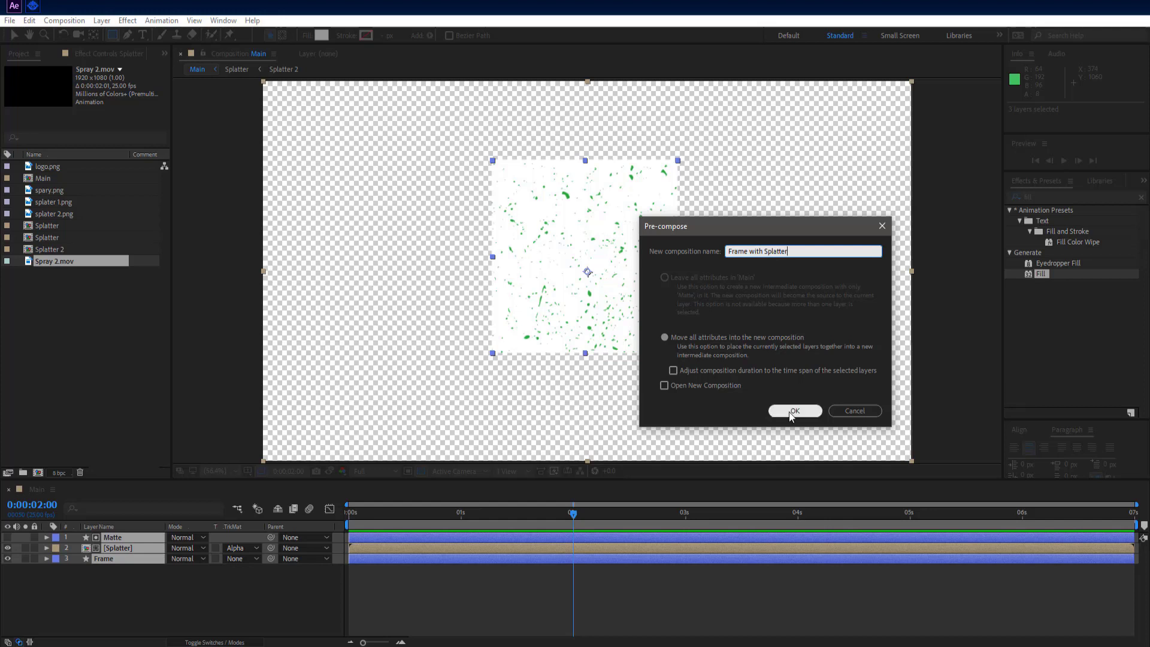
click(262, 611)
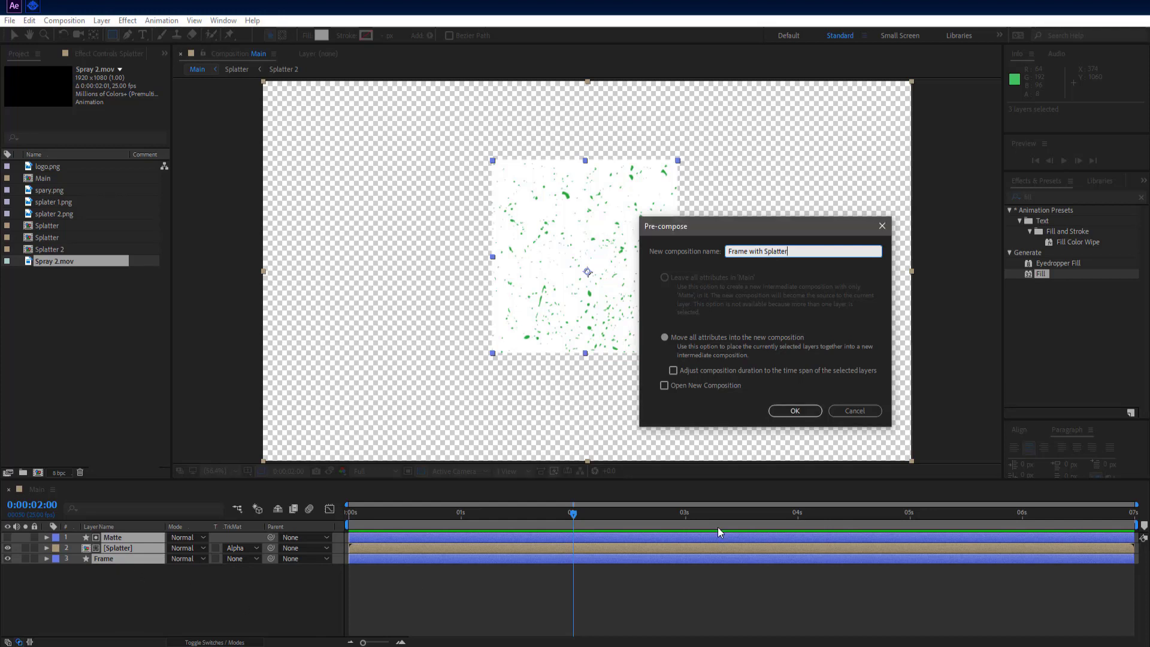
click(800, 412)
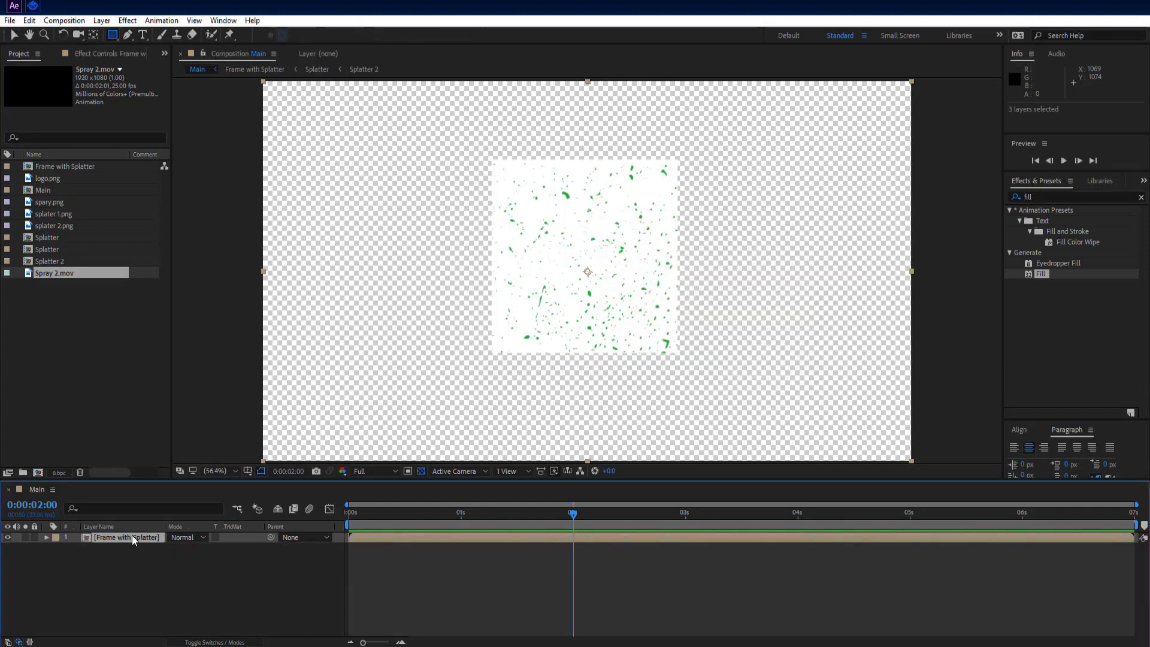
Inside the Frame with Splatter composition, apply a Drop Shadow effect to the Matte layer with a softness of 5
double_click(132, 536)
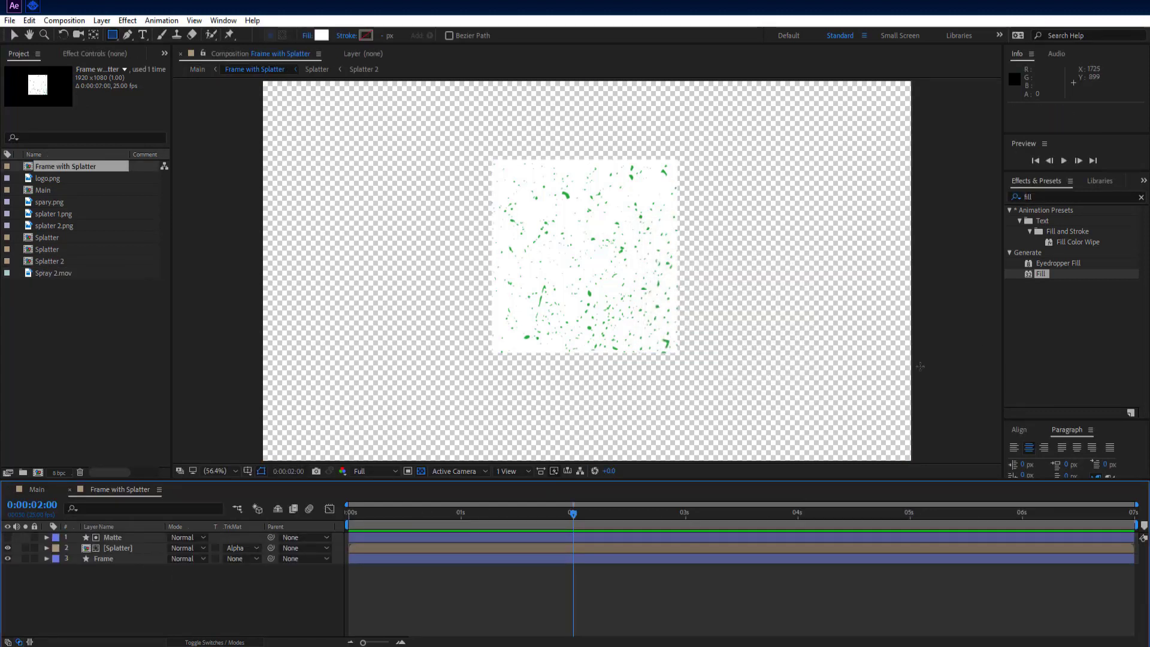
click(1047, 197)
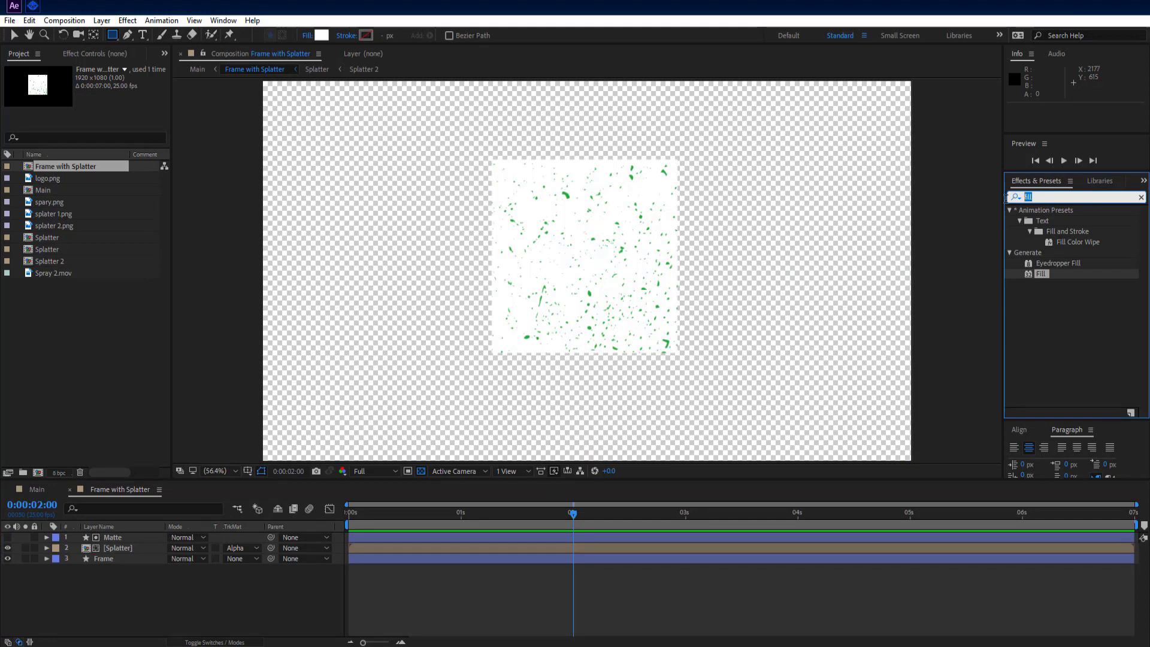
text(drop)
drag(1065, 326, 101, 537)
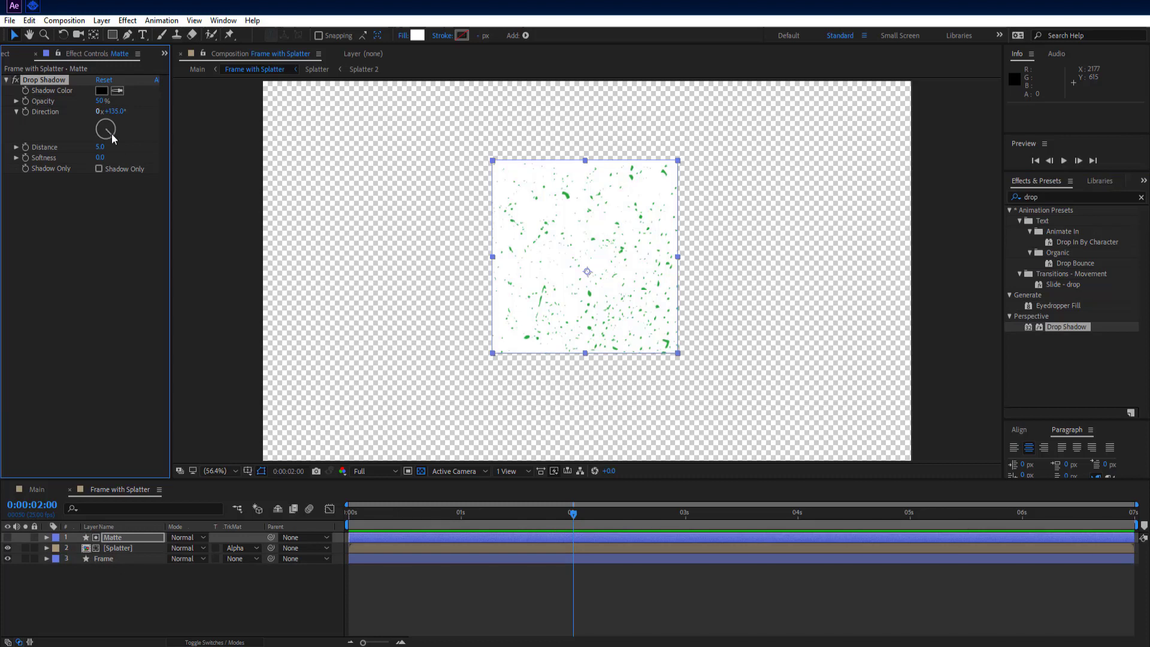
click(101, 158)
Move the Drop Shadow effect from the Matte layer to the Frame layer
click(76, 218)
click(43, 81)
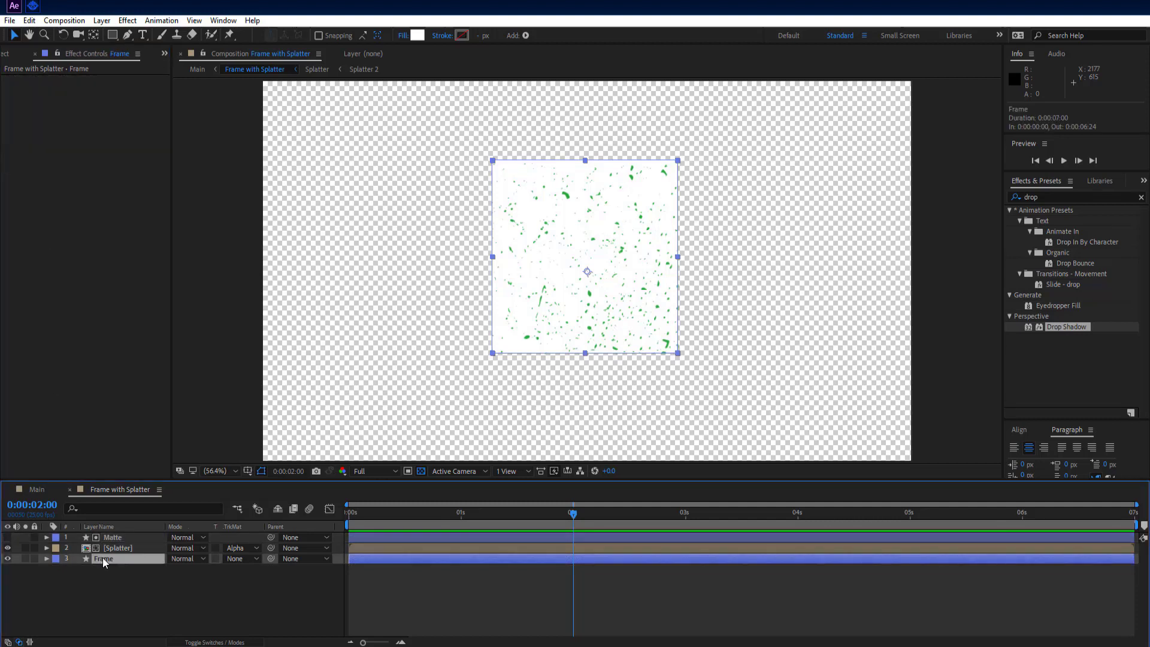
drag(103, 561, 104, 563)
click(106, 584)
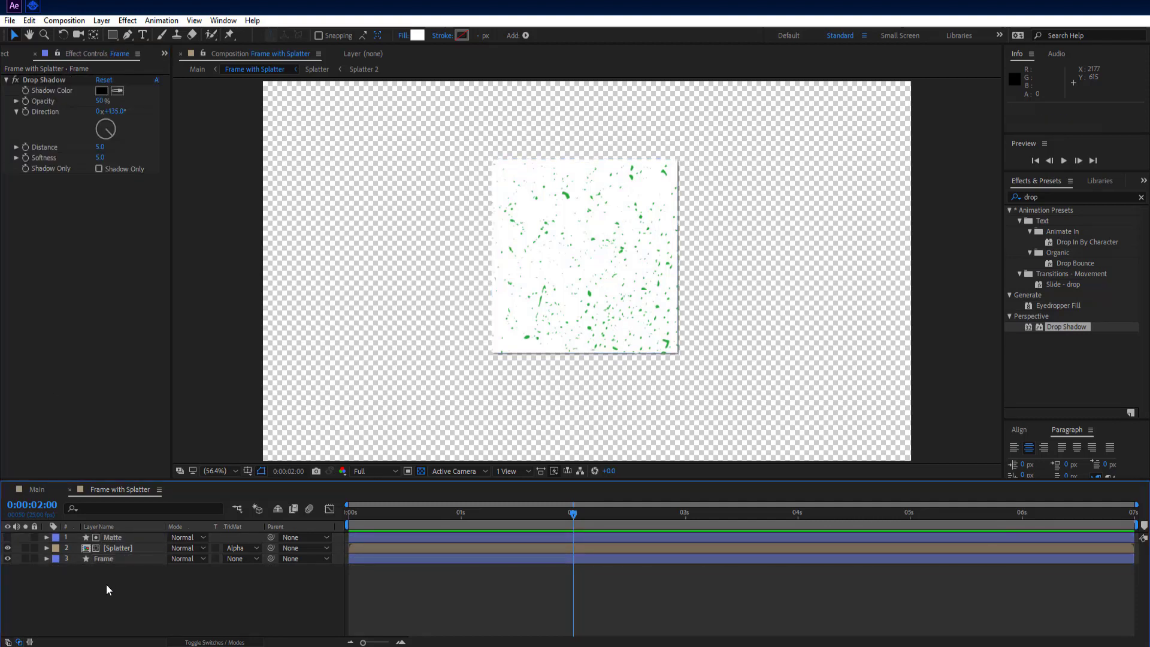
Return to the Main composition and place logo.png above the Frame with Splatter layer
click(49, 488)
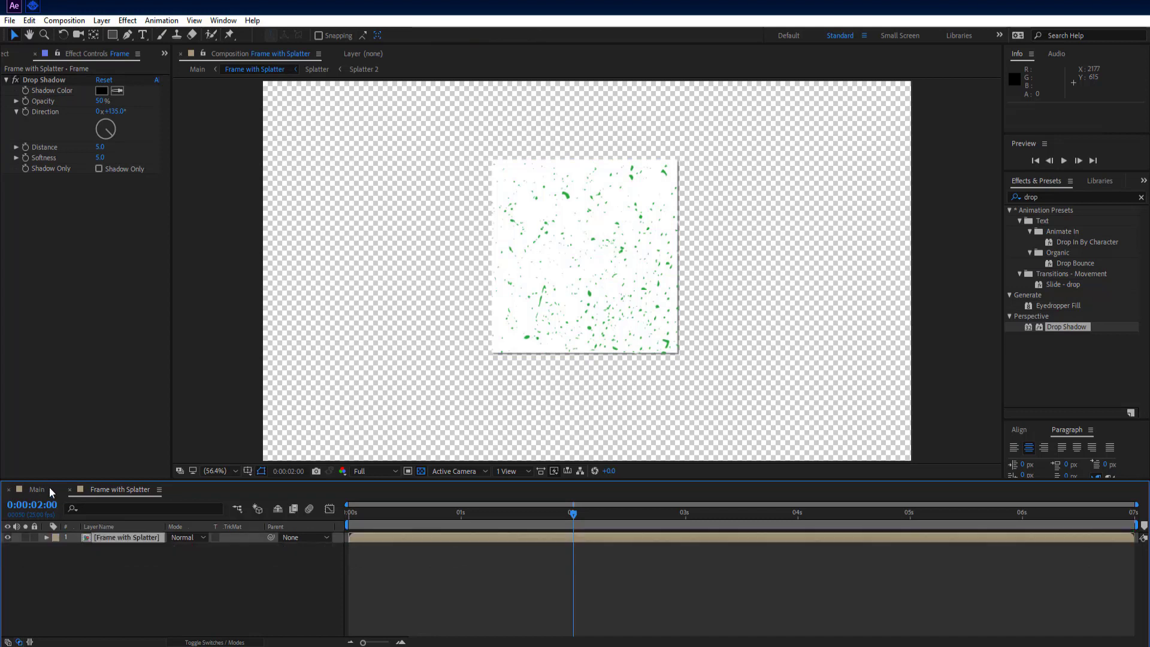
click(140, 563)
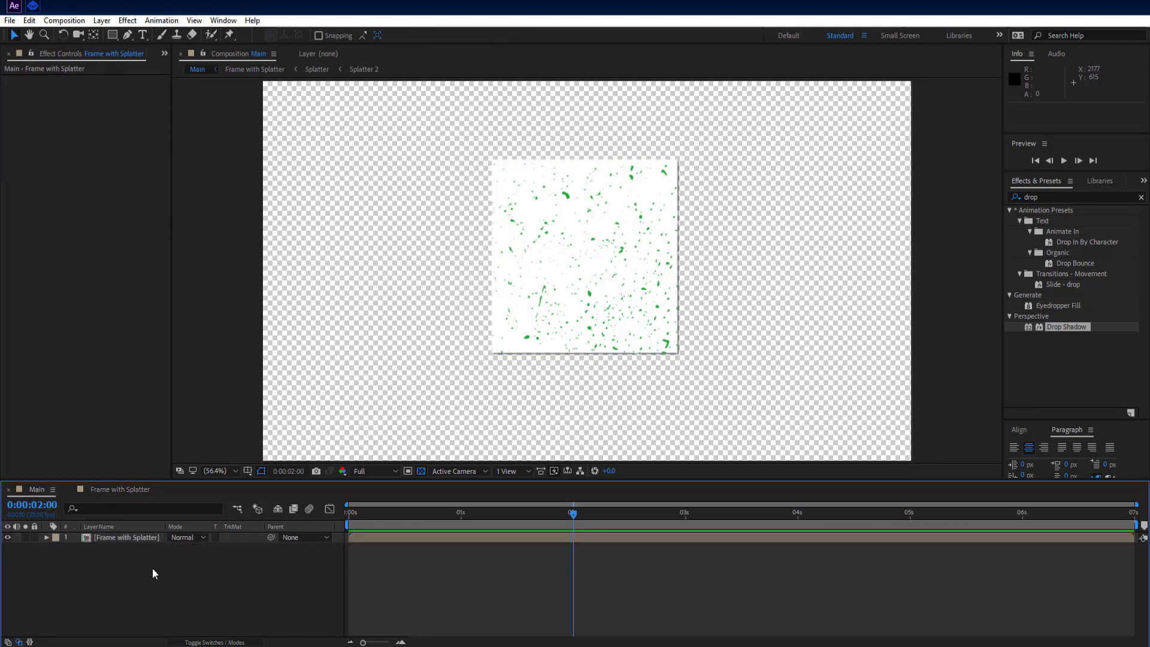
click(134, 537)
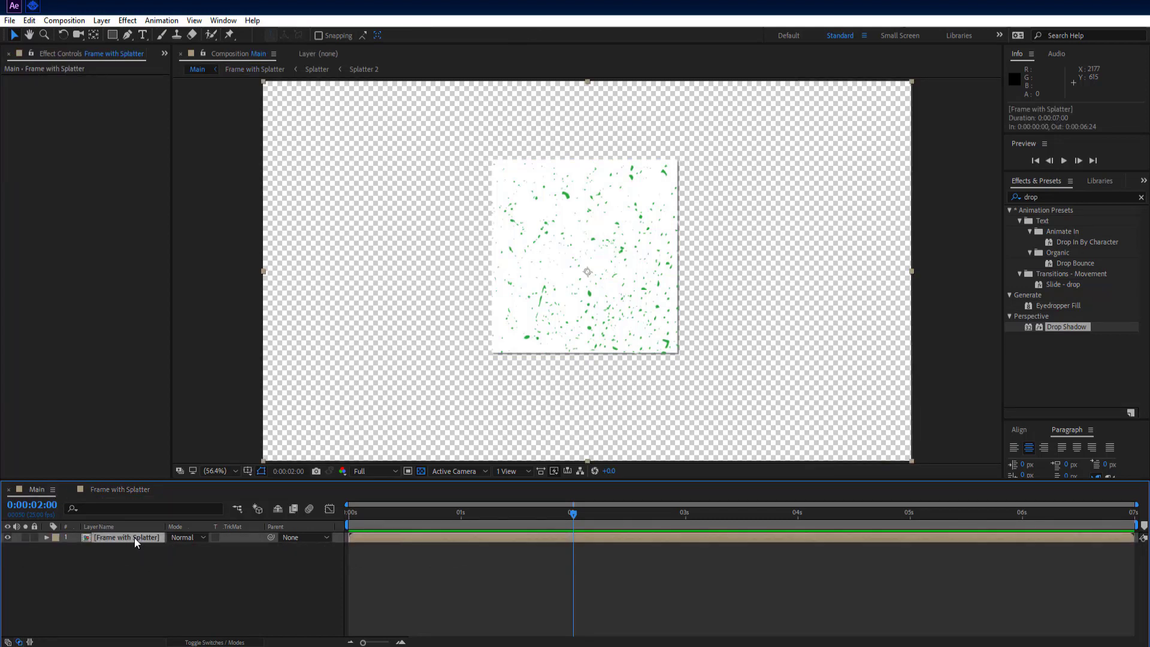
click(149, 569)
click(8, 54)
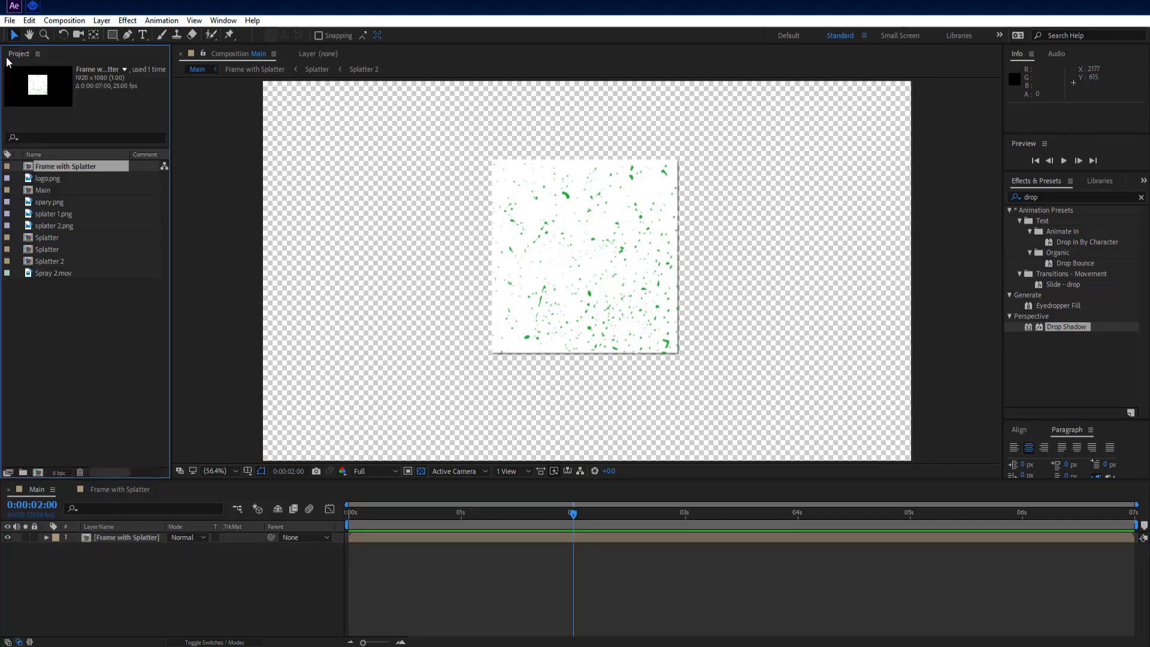
click(75, 344)
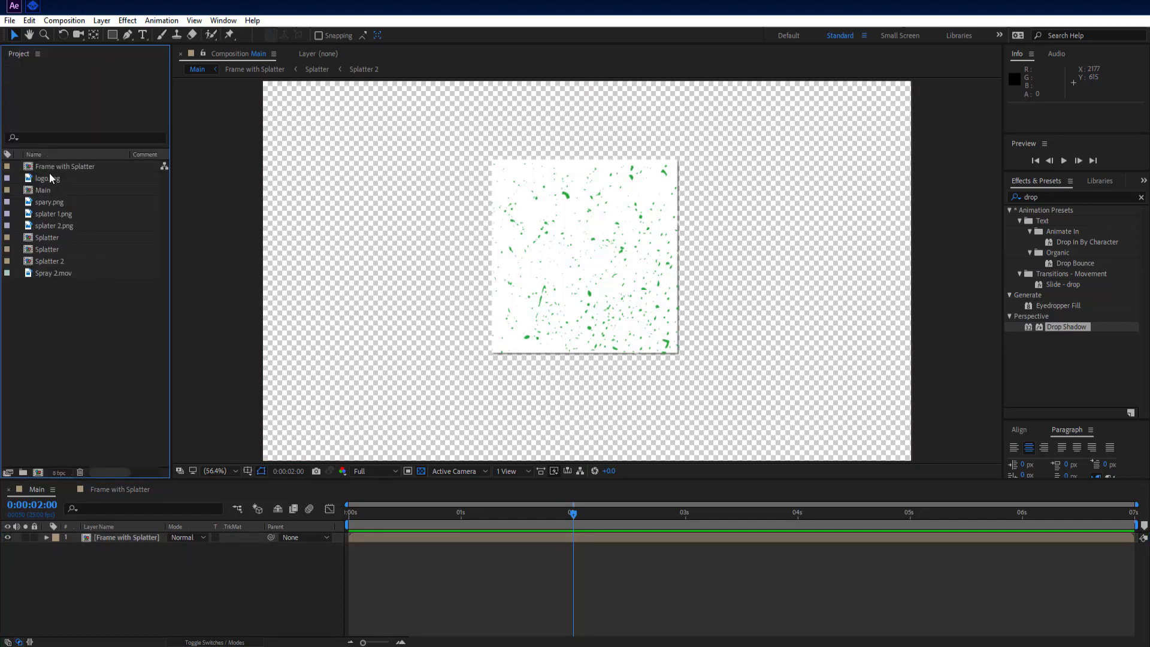
drag(49, 175, 120, 537)
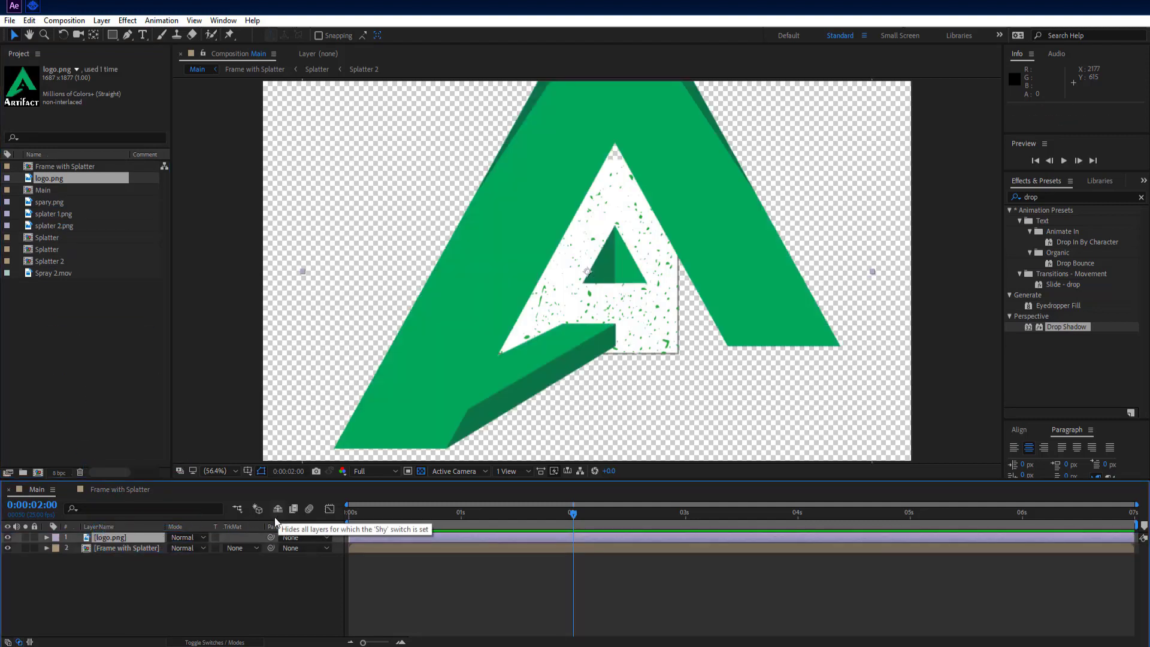
Scale the logo.png layer down to 21% and move it to position 943, 505 over the splattered frame
key(s)
drag(186, 548, 138, 551)
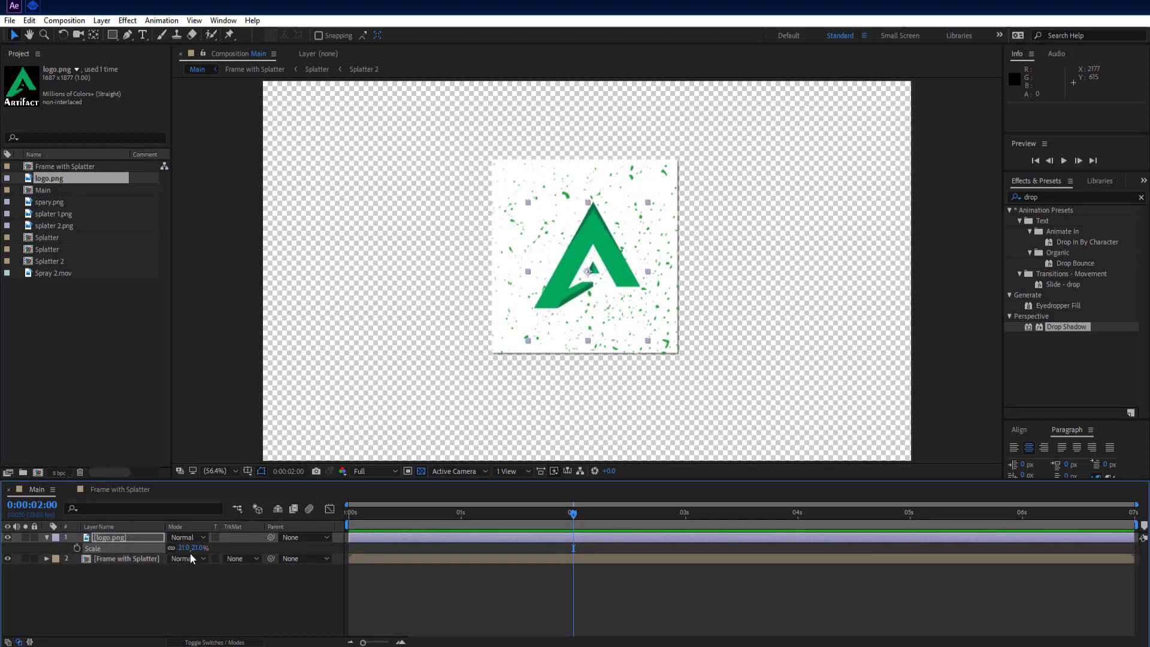
key(p)
mouse_move(174, 548)
mouse_down()
mouse_move(160, 547)
mouse_move(195, 545)
mouse_move(183, 546)
mouse_up()
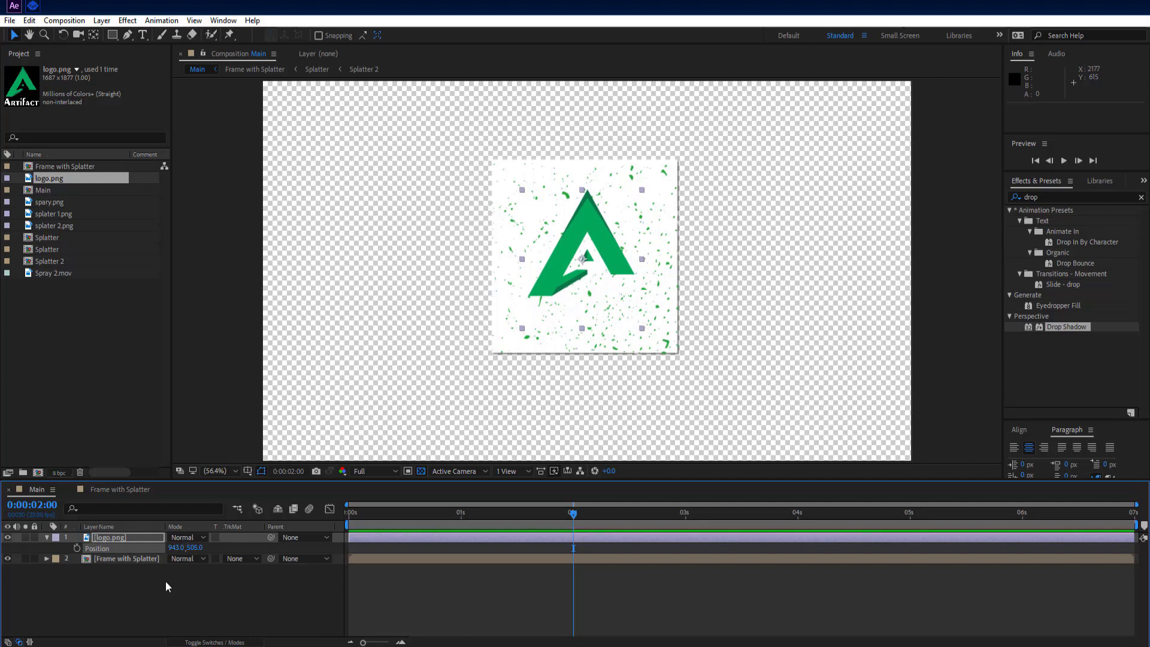
click(106, 577)
click(46, 537)
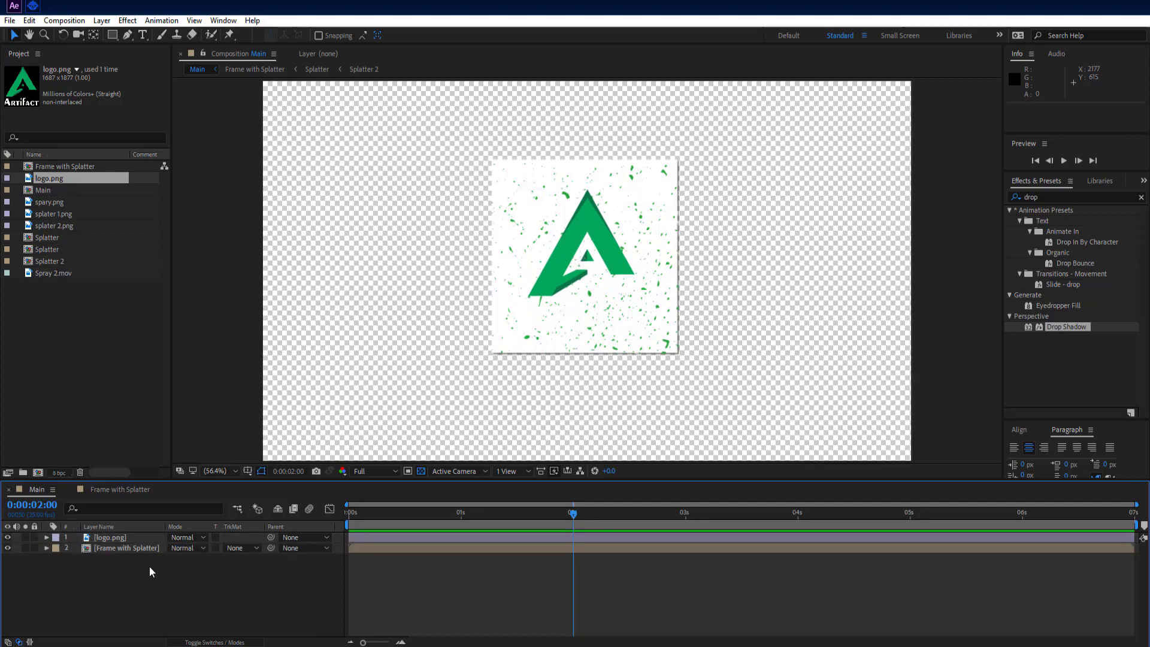
Set the logo.png layer's scale to 22%
click(142, 538)
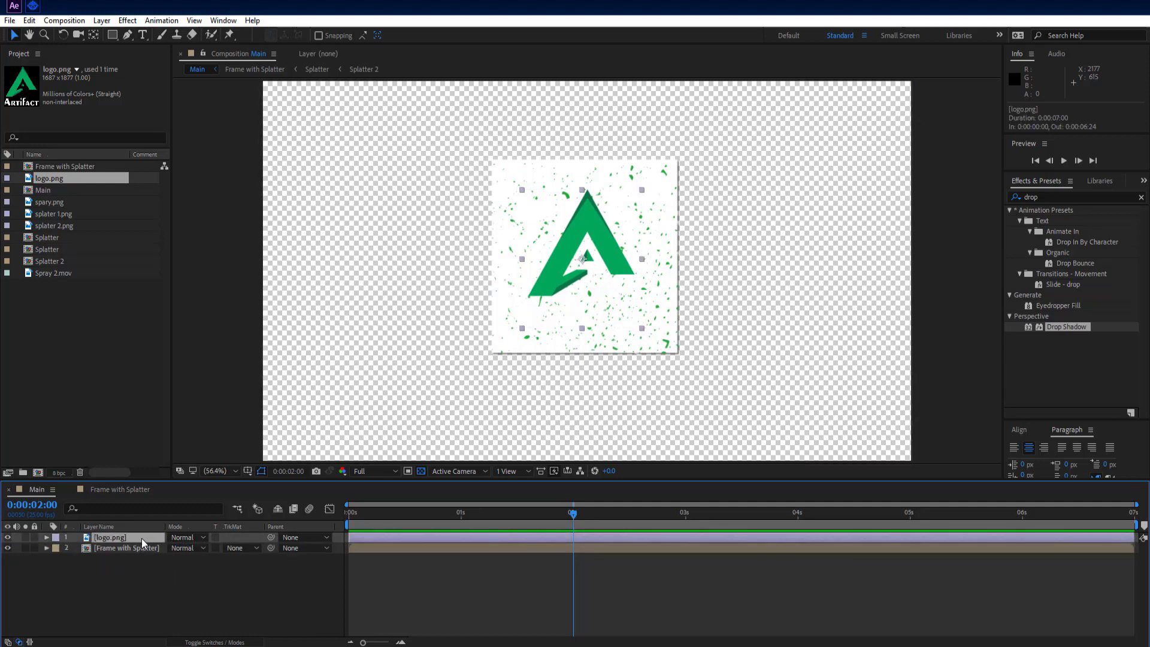
key(s)
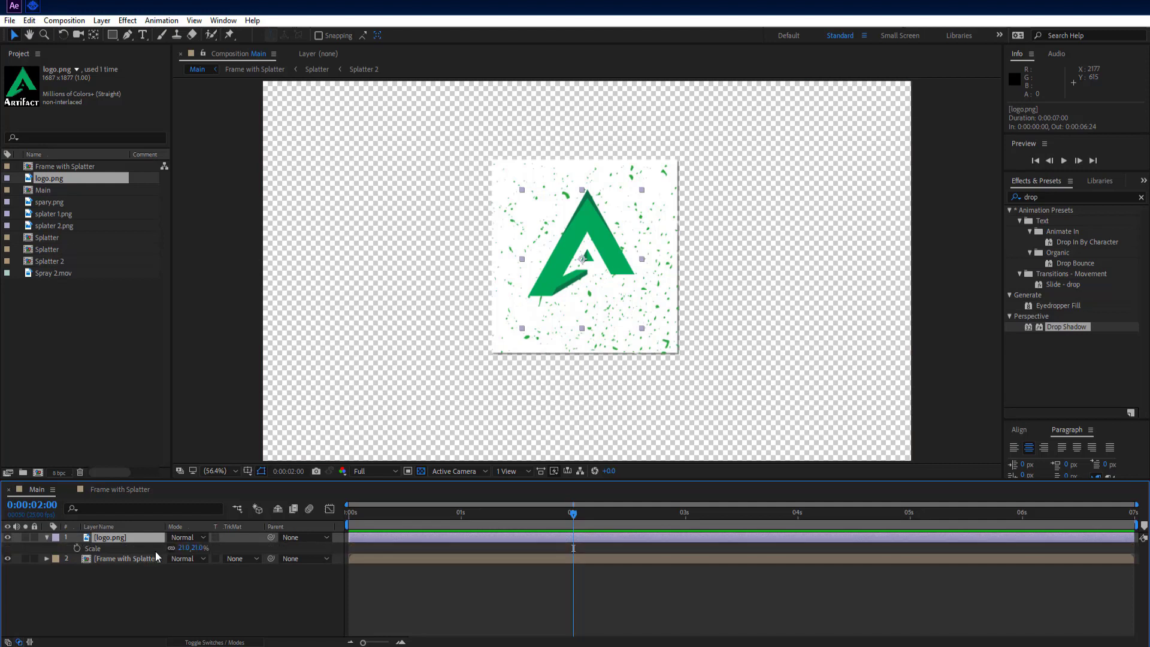
drag(186, 547, 188, 548)
click(187, 547)
text(22)
click(199, 586)
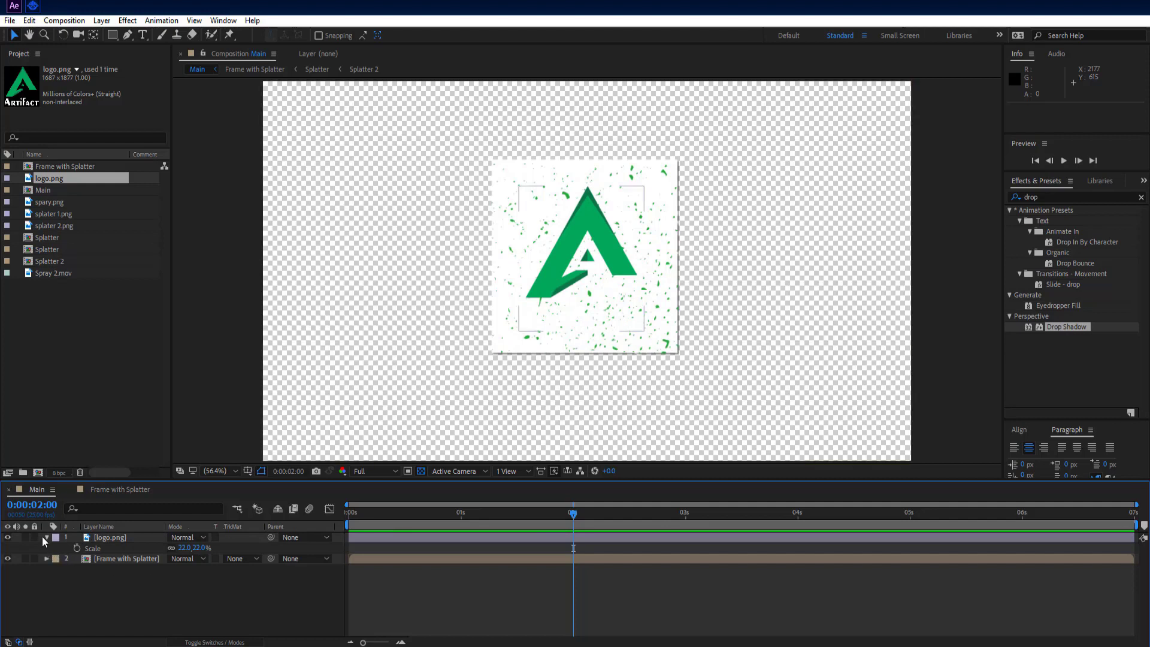
click(46, 537)
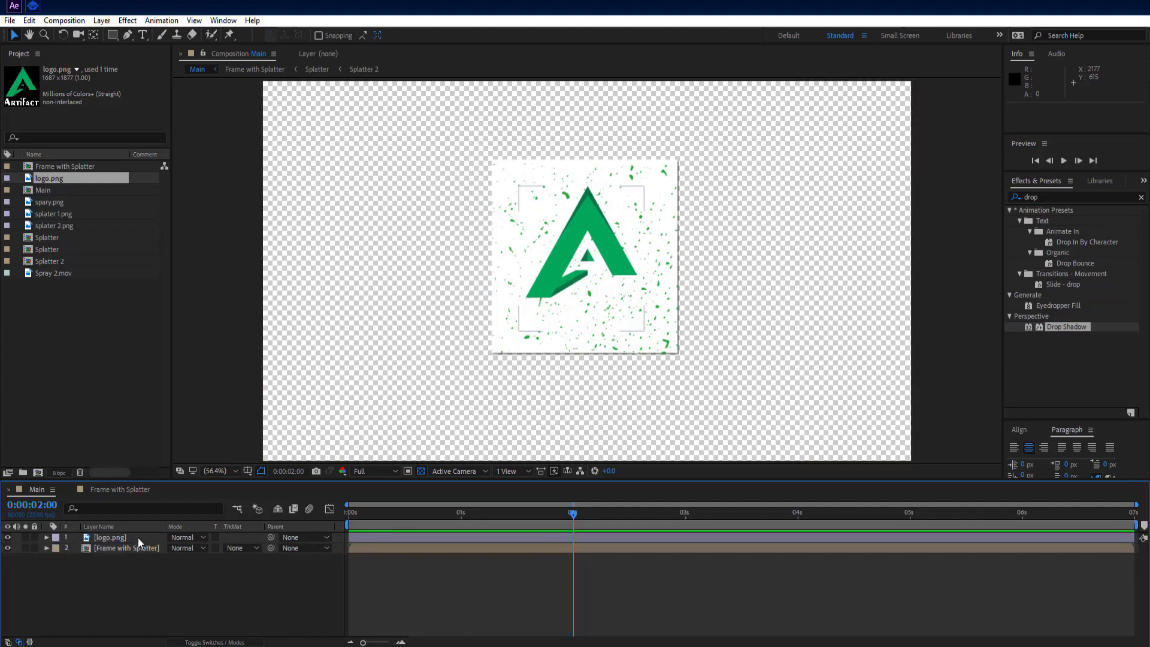
Set the Frame with Splatter layer's track matte to Alpha Inverted Matte using logo.png
click(246, 548)
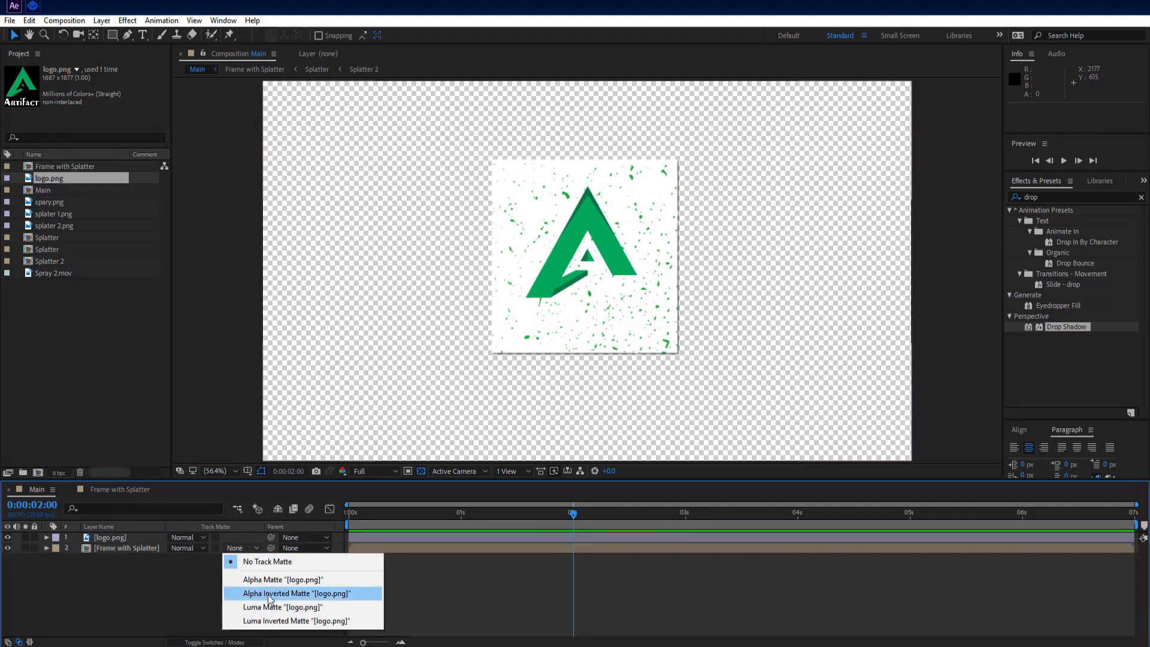
click(268, 593)
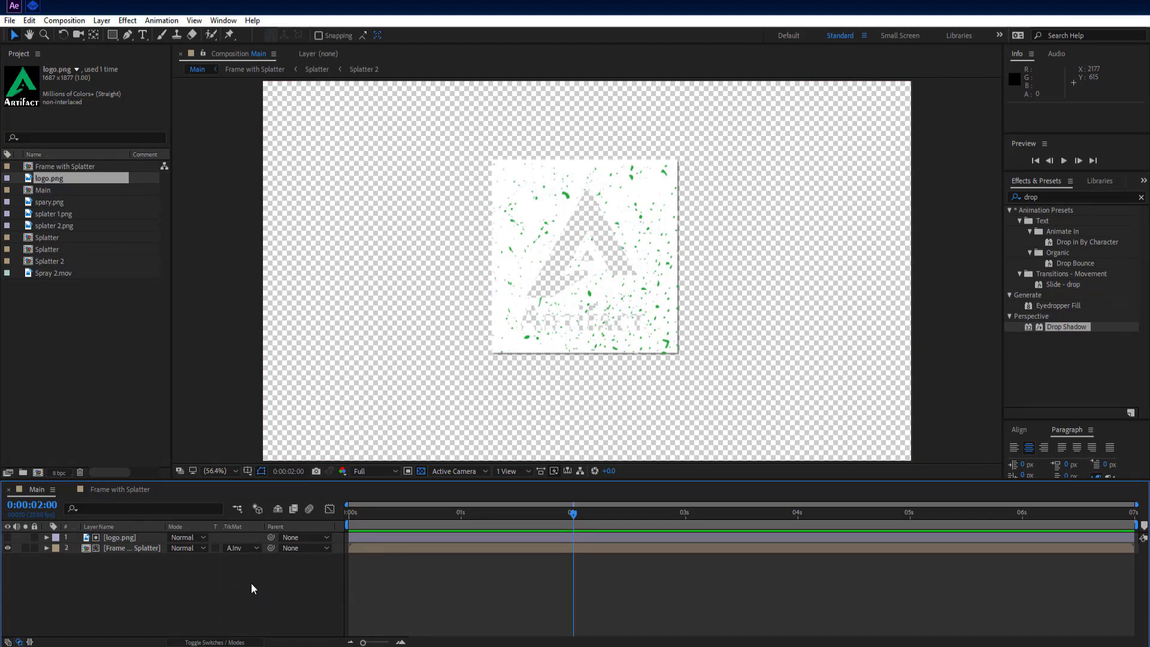
Pre-compose the logo.png and Frame with Splatter layers together into a new composition named Frame
drag(127, 577, 118, 541)
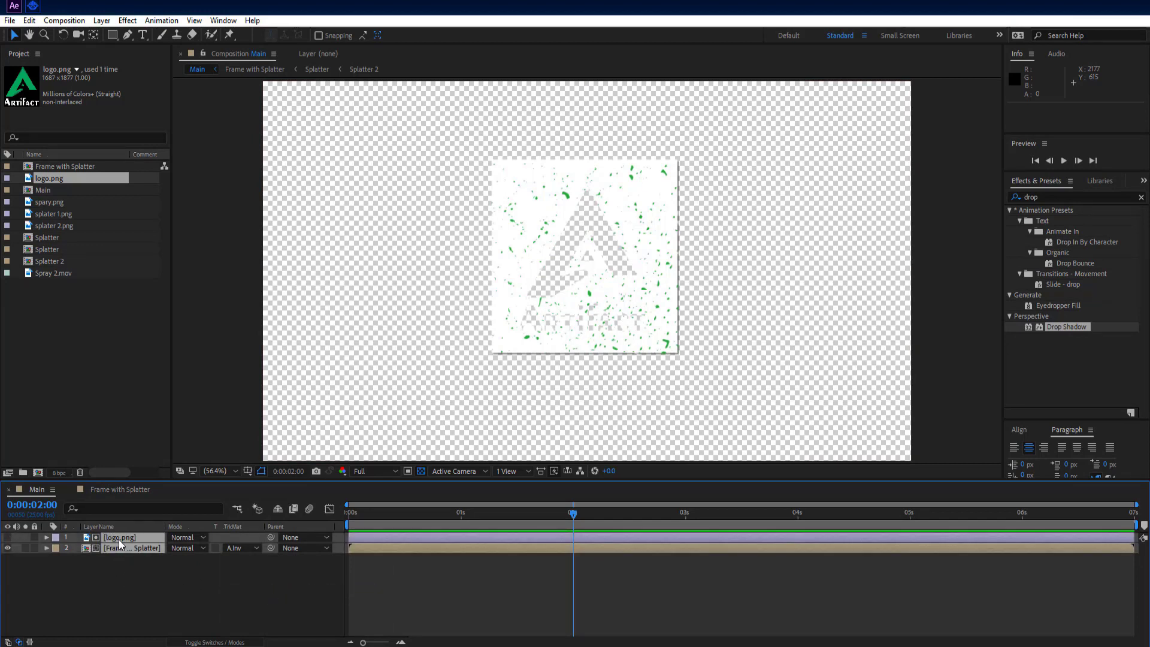
right_click(118, 540)
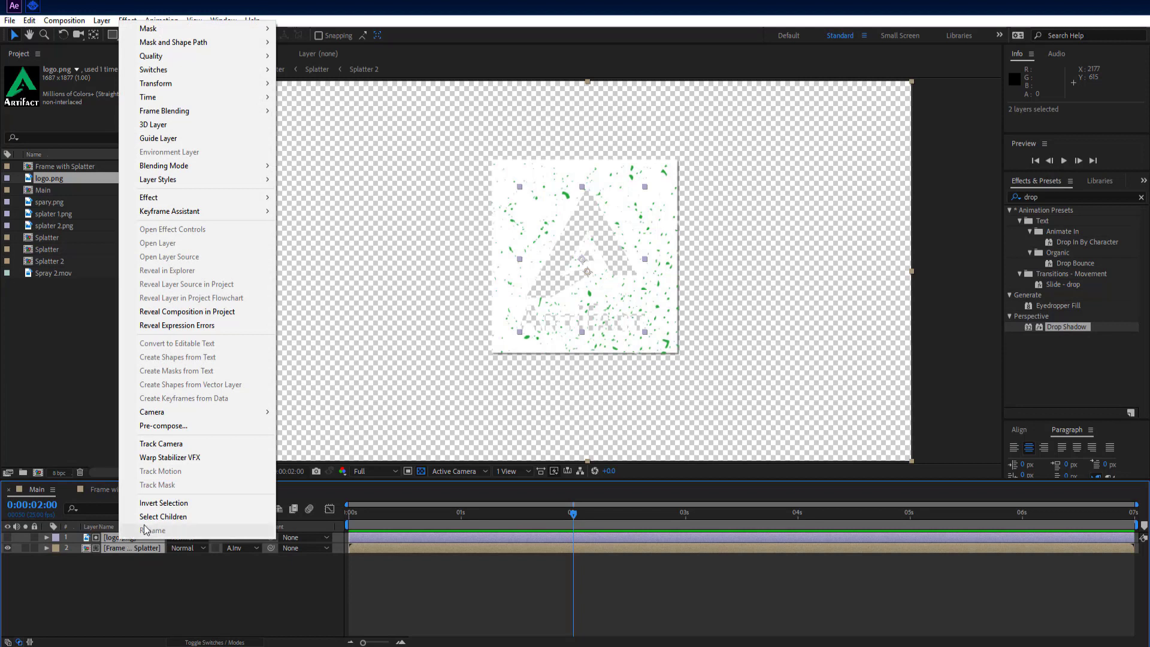
click(180, 426)
text(Frame)
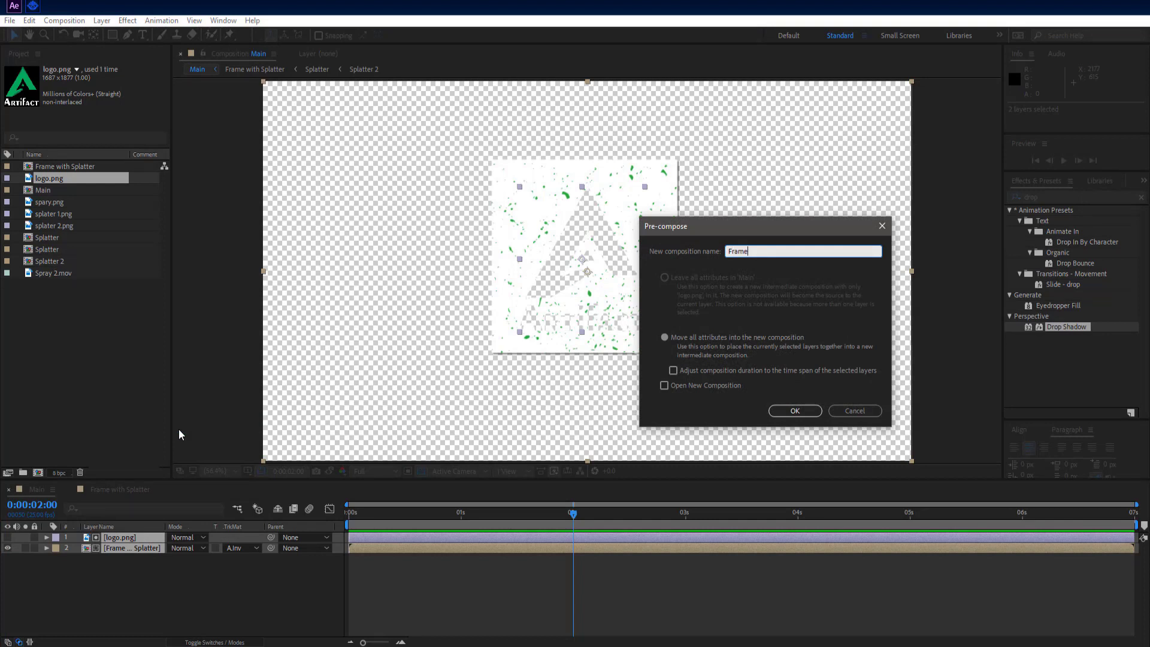
click(796, 411)
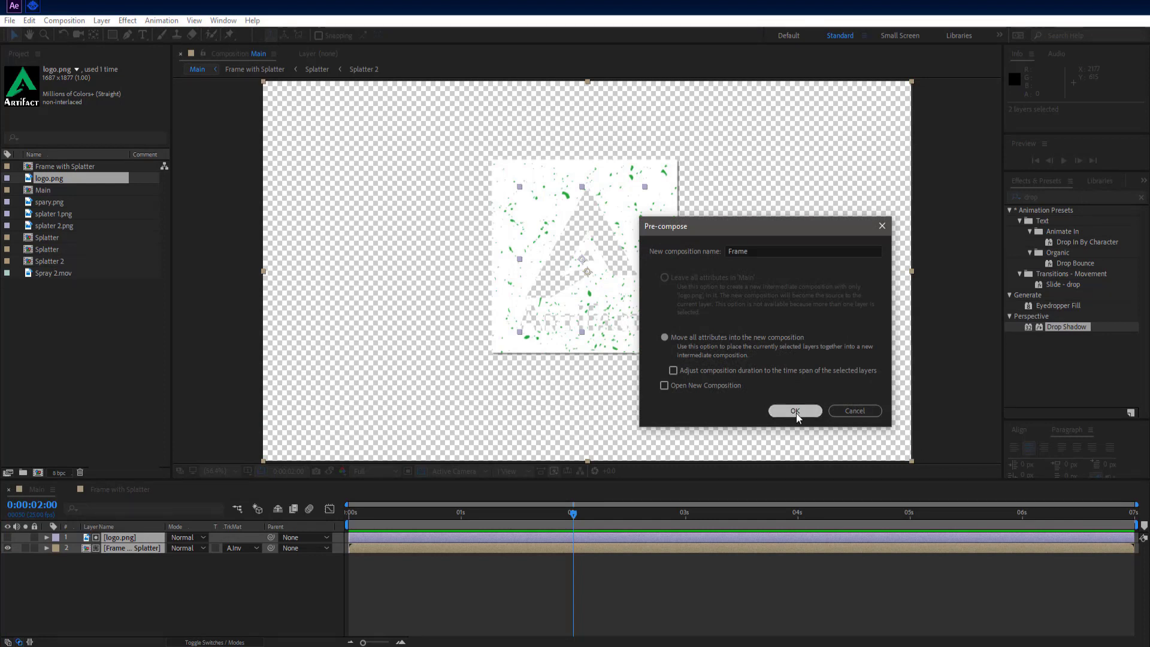
click(187, 602)
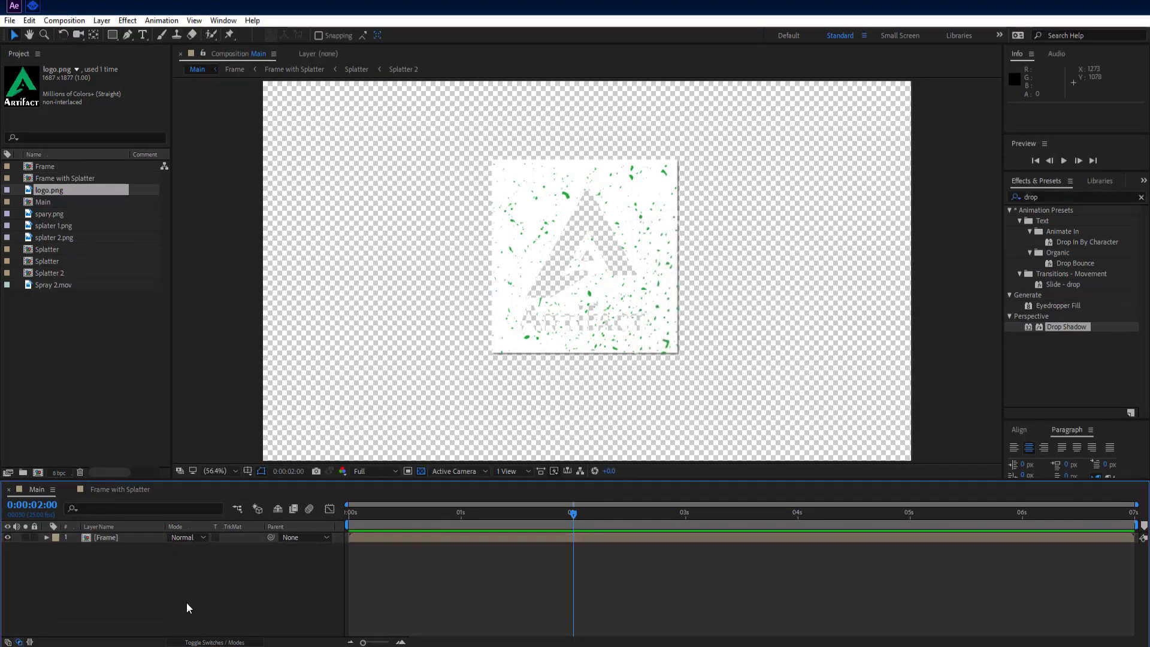
Place the Spray 2.mov footage above the Frame layer in the Main composition
click(117, 537)
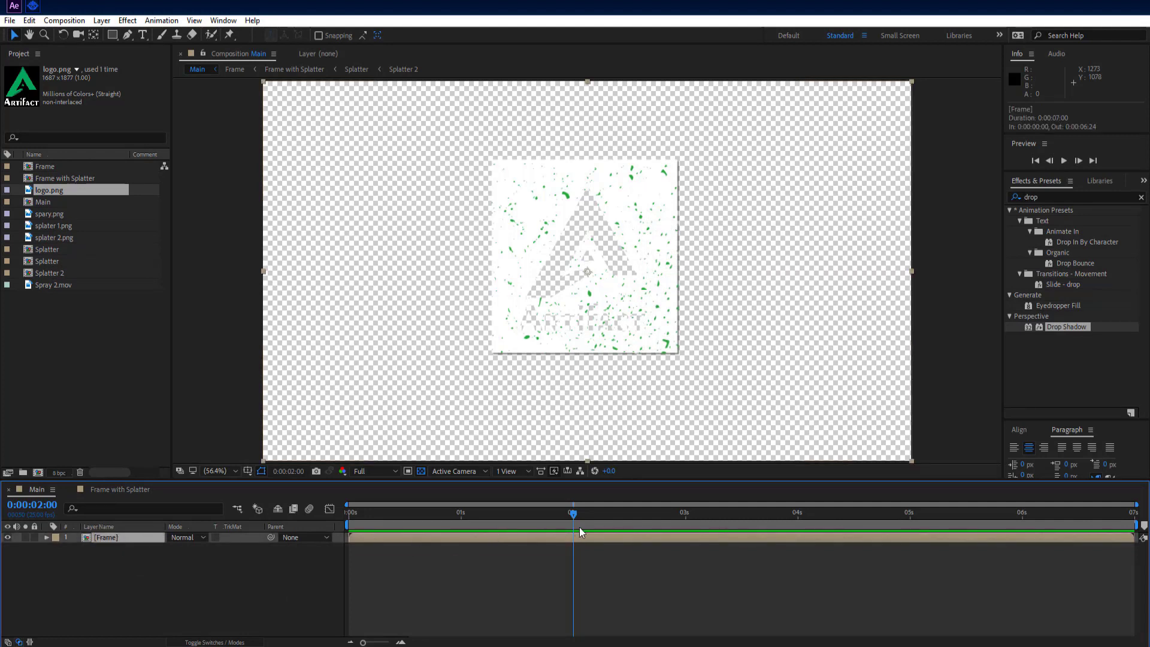
drag(573, 514, 361, 519)
click(73, 300)
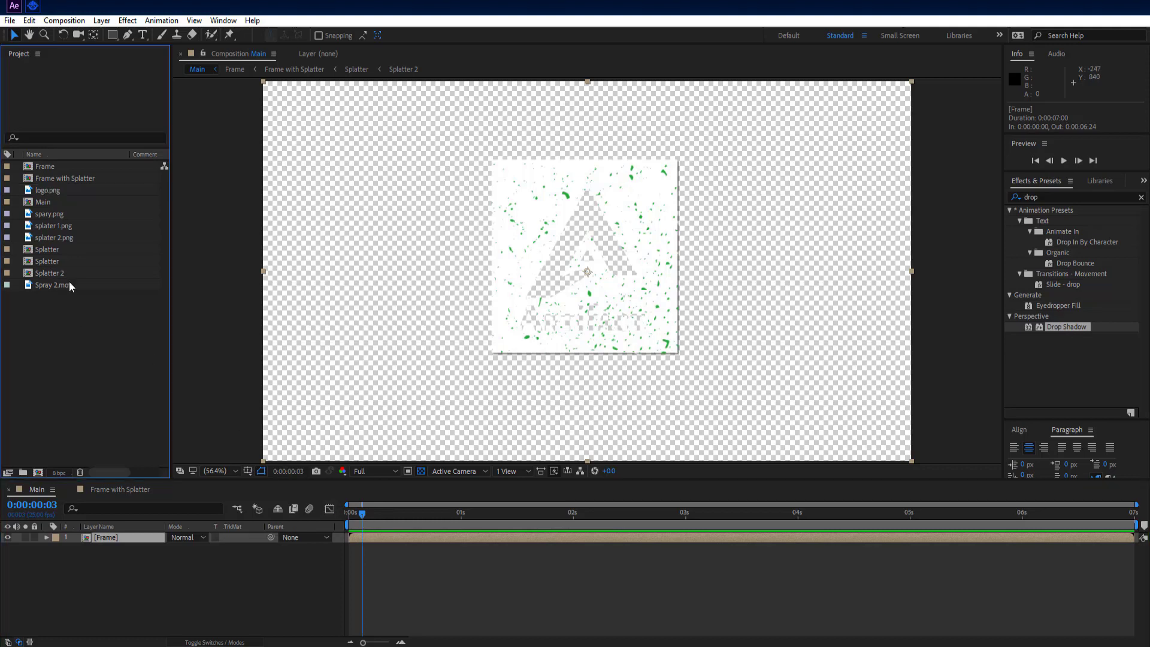
drag(56, 285, 129, 535)
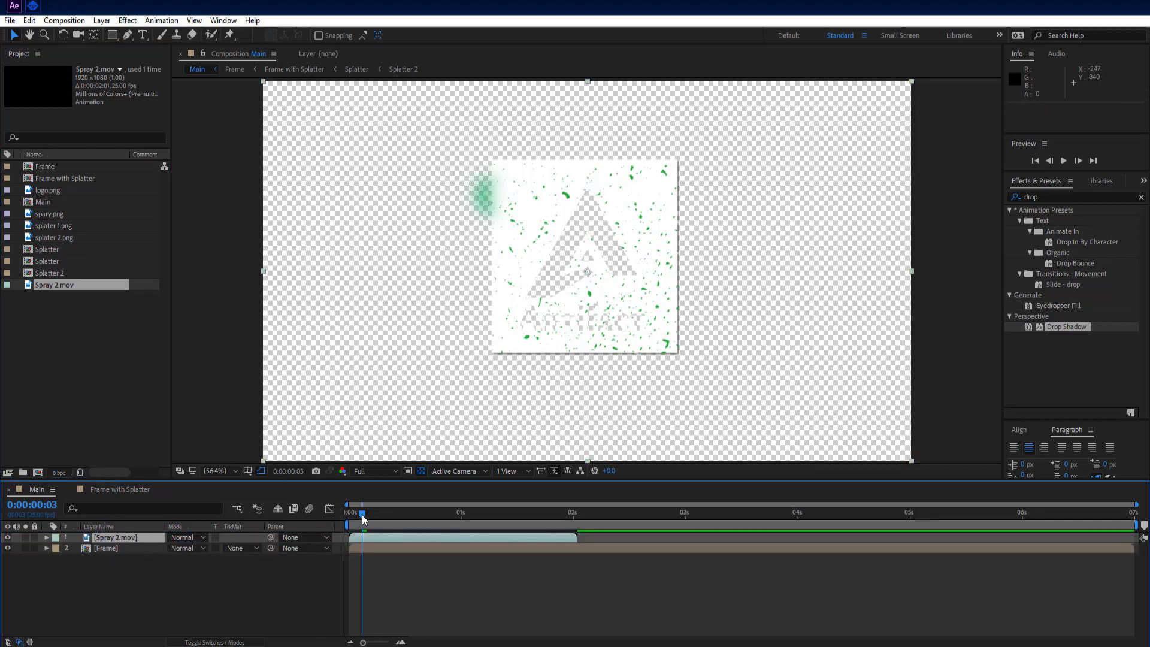
Pre-compose the Spray 2.mov layer under the name Spray 2.mov, moving all attributes into the new composition
right_click(135, 541)
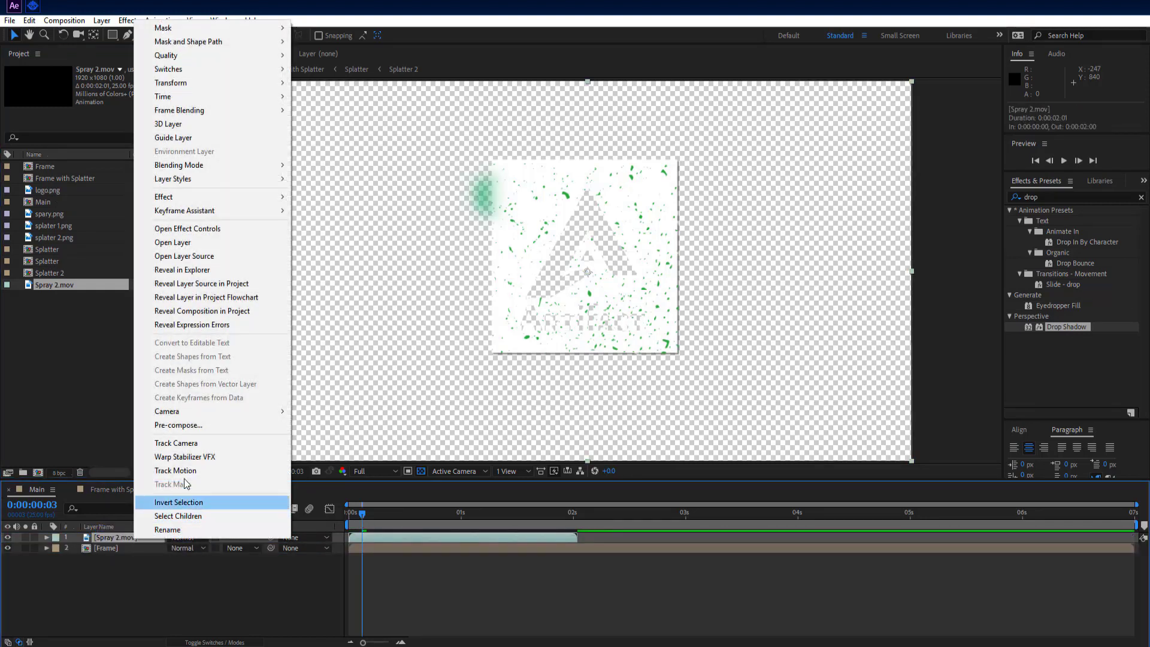
click(191, 426)
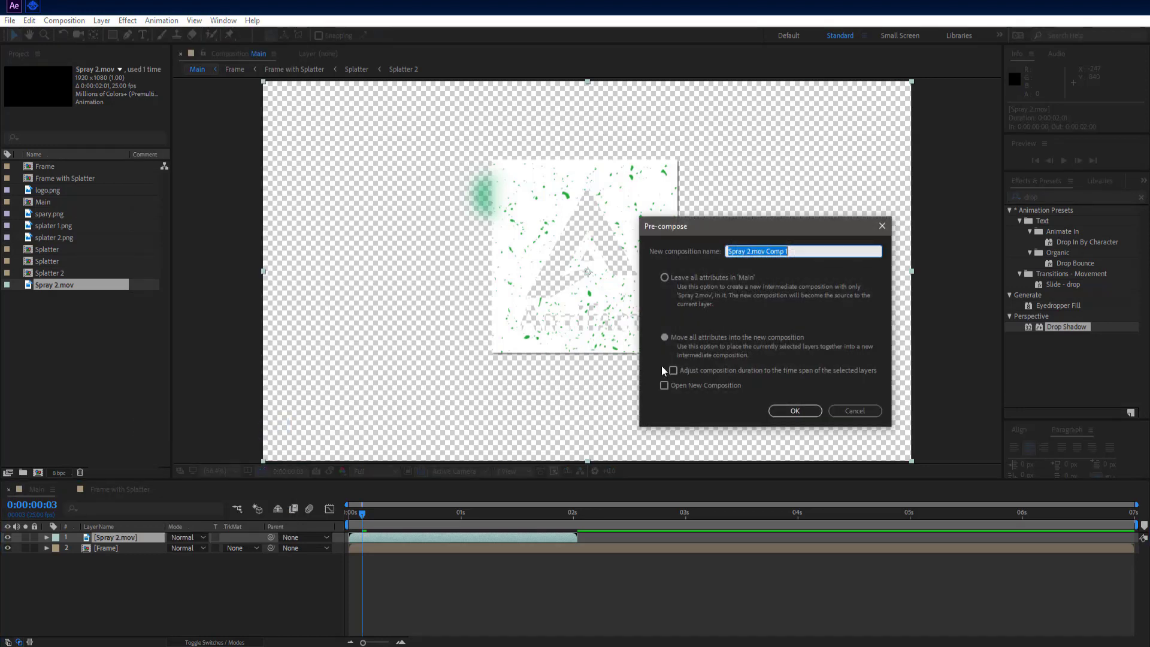
click(790, 253)
drag(789, 252, 767, 254)
click(794, 410)
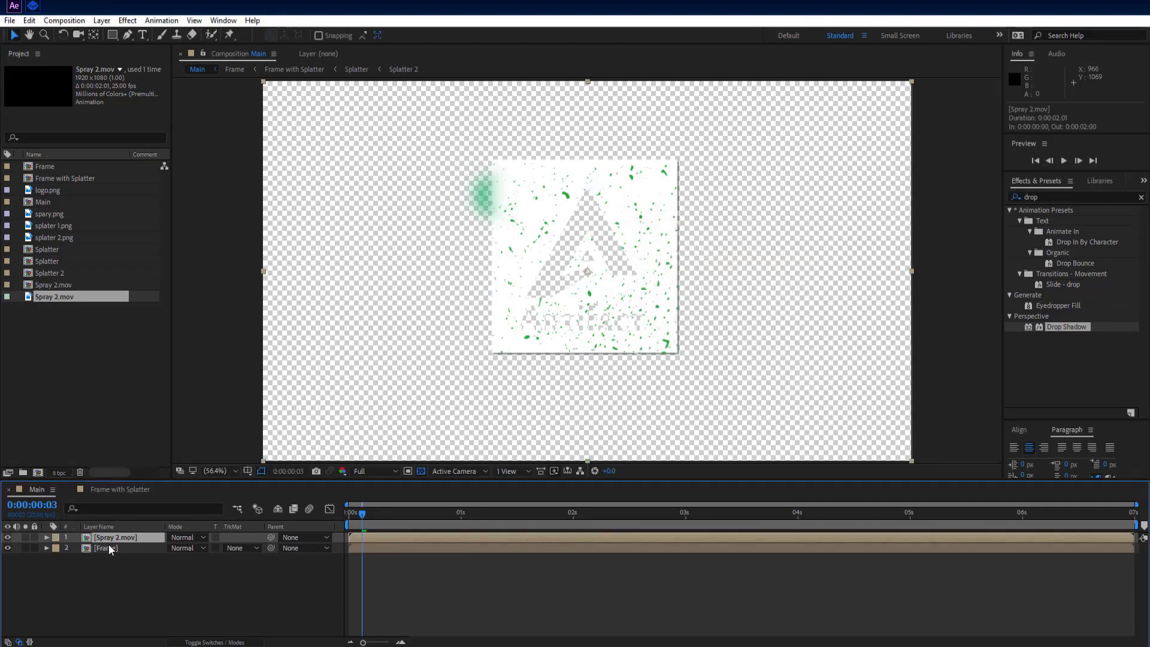
Inside the Spray 2.mov composition, enable time remapping on the footage and extend its layer to the composition's end
double_click(120, 537)
right_click(133, 534)
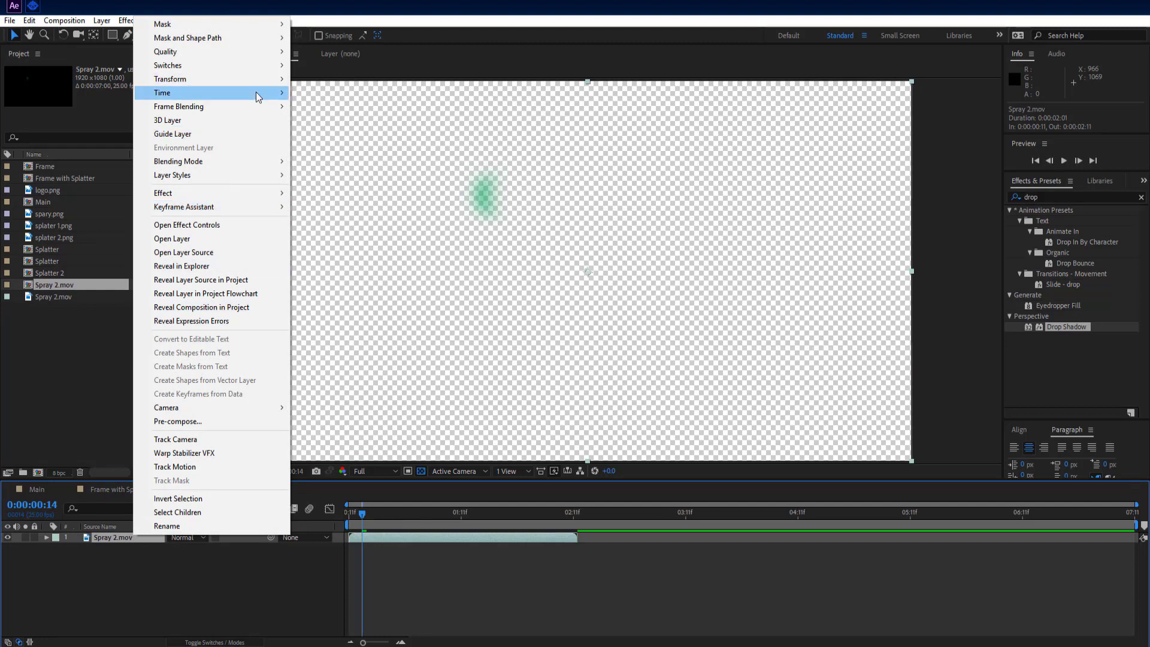
mouse_move(257, 93)
click(341, 93)
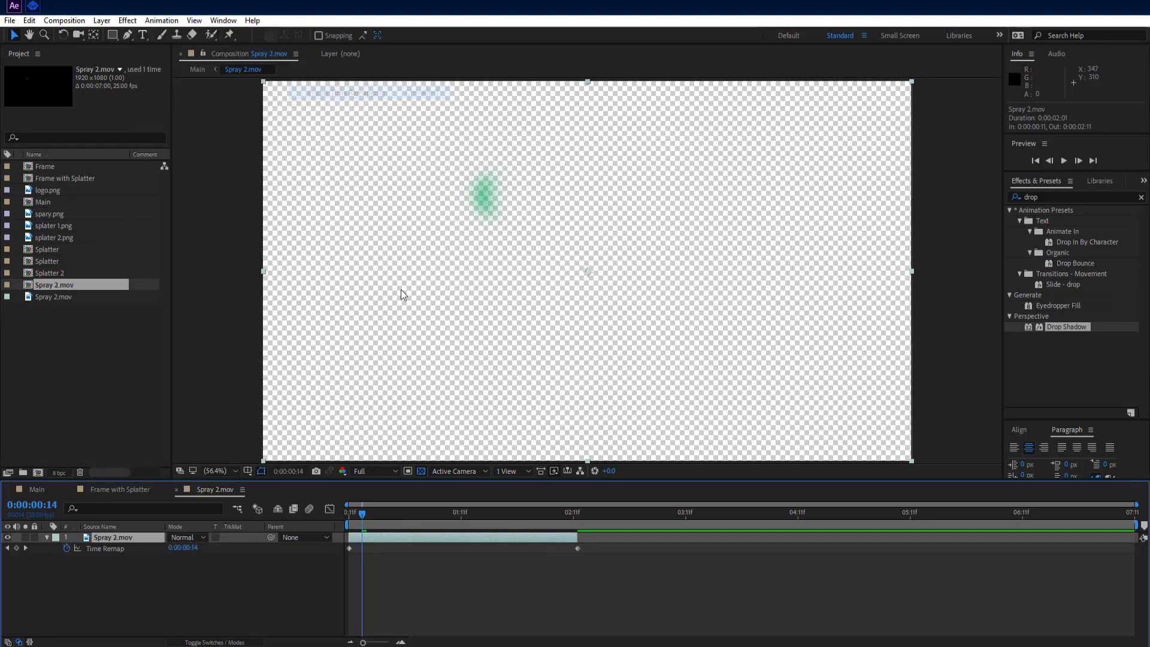
drag(577, 537, 1138, 546)
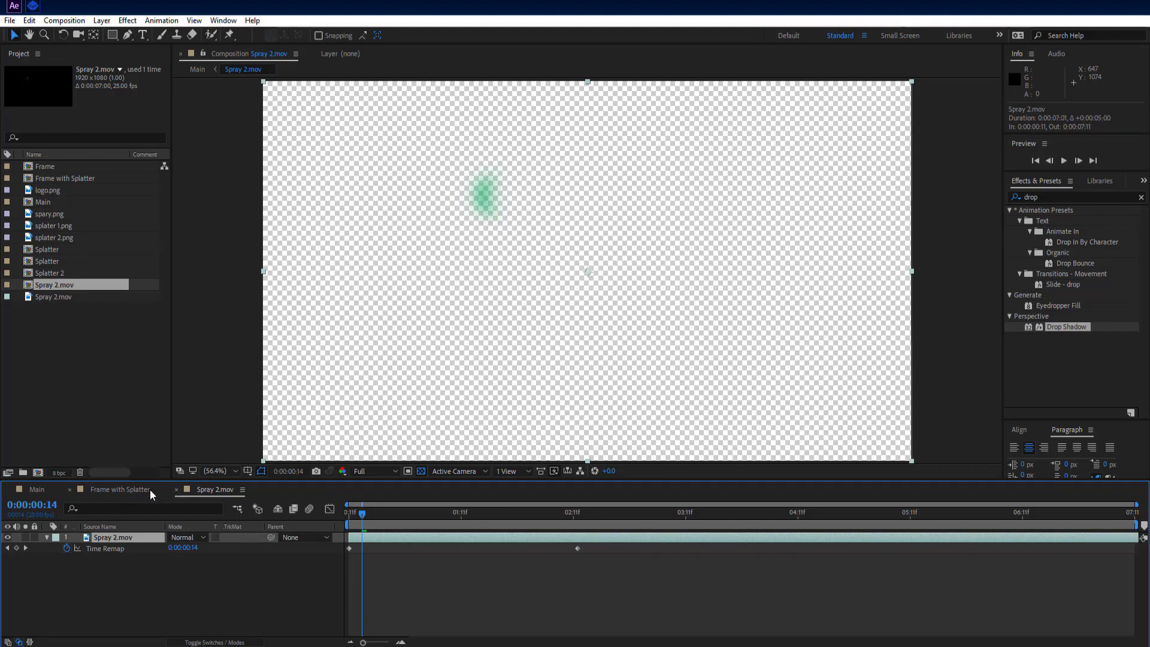
Return to the Main composition and shift the Spray 2.mov layer to start at 0:00:01:05
click(45, 490)
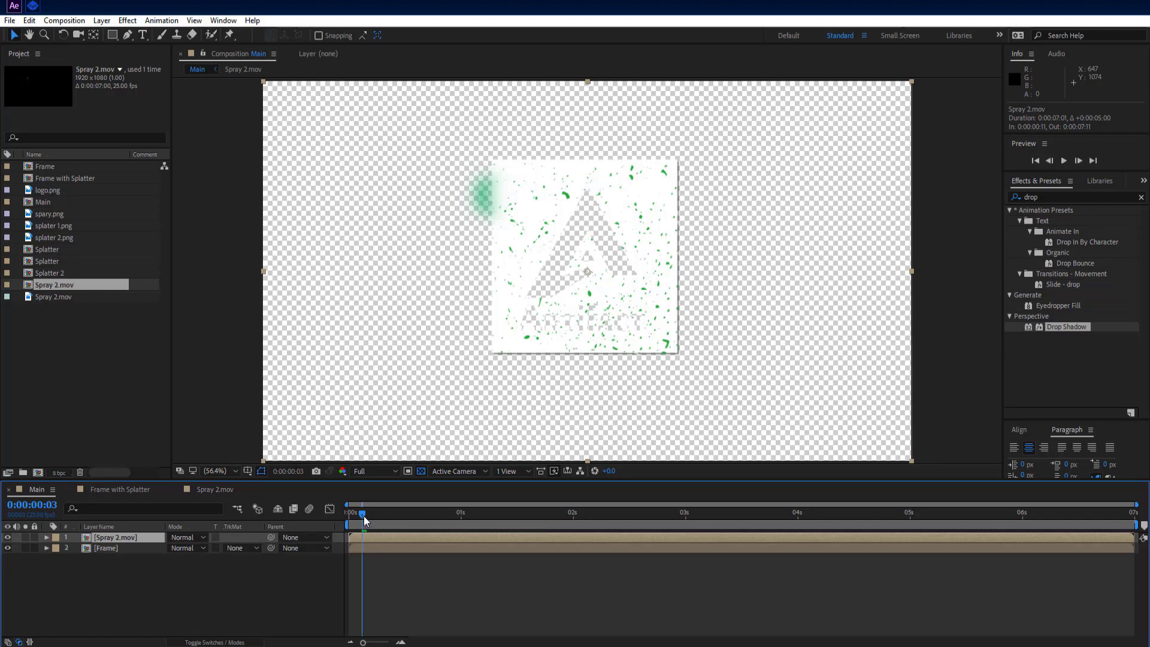
drag(367, 512, 364, 516)
drag(360, 514, 407, 519)
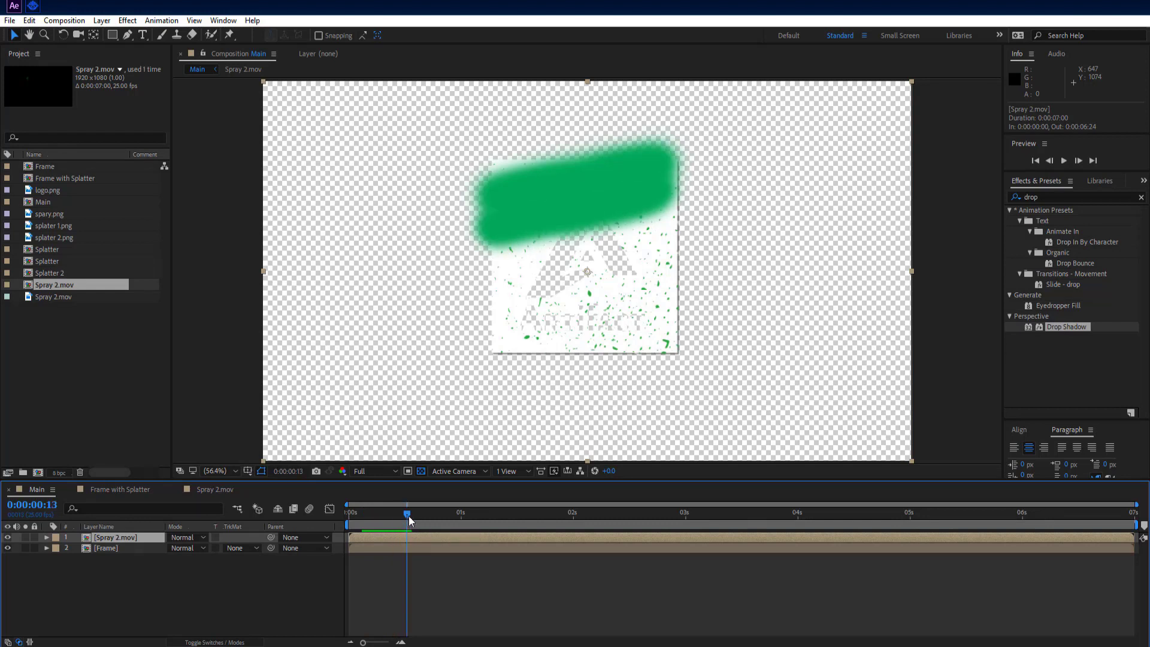
mouse_move(411, 515)
mouse_down()
mouse_move(498, 516)
mouse_move(537, 540)
mouse_move(660, 541)
mouse_up()
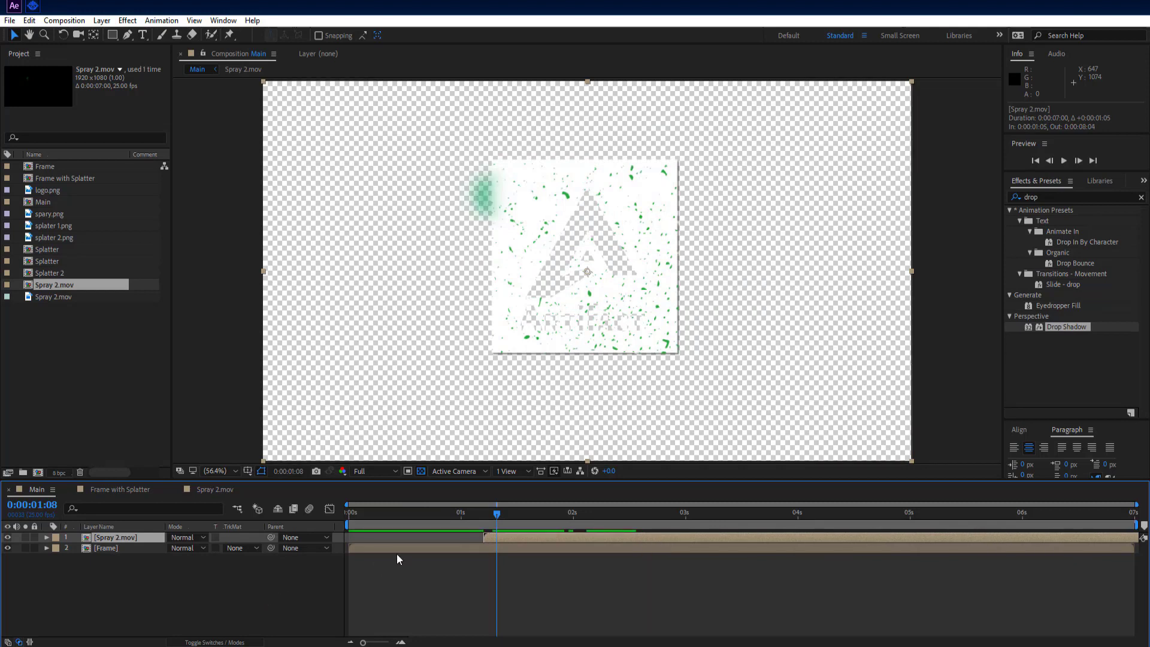
drag(519, 534, 519, 536)
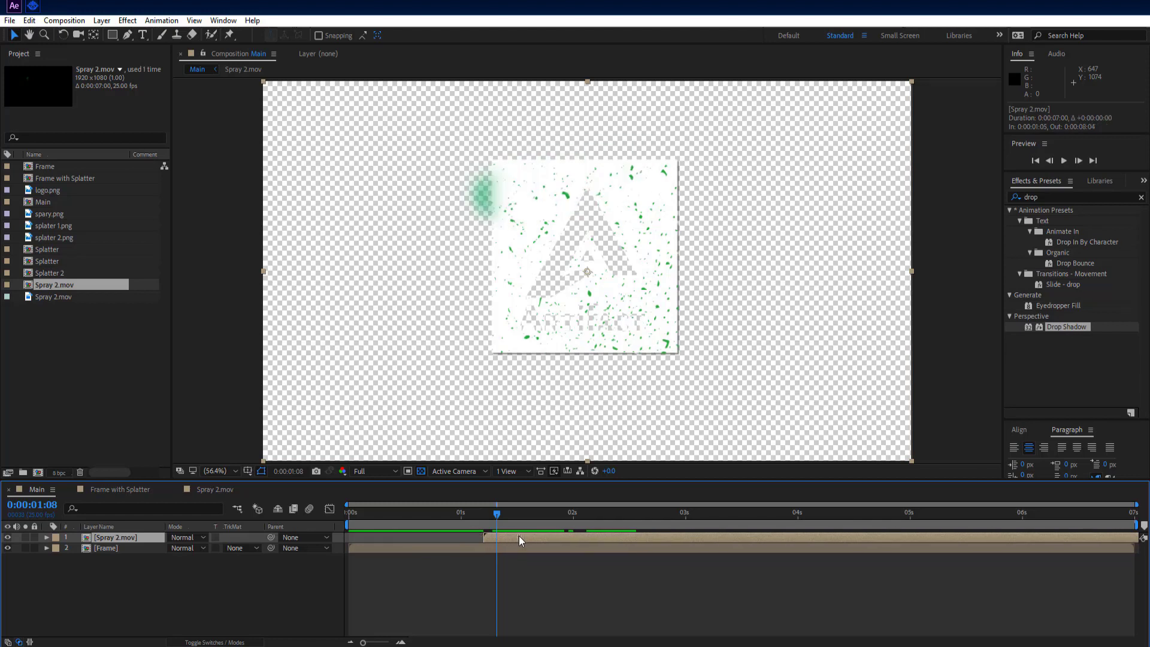
click(209, 611)
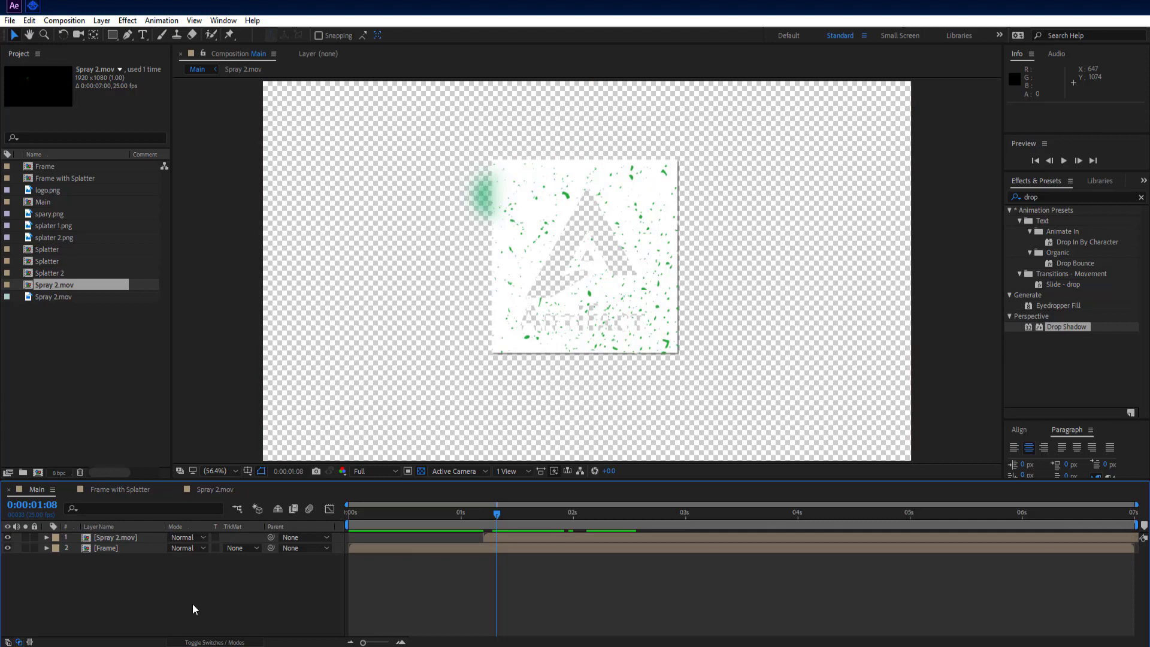
Add Scale and Rotation keyframes to the Frame layer at 0:00:00:20
click(131, 548)
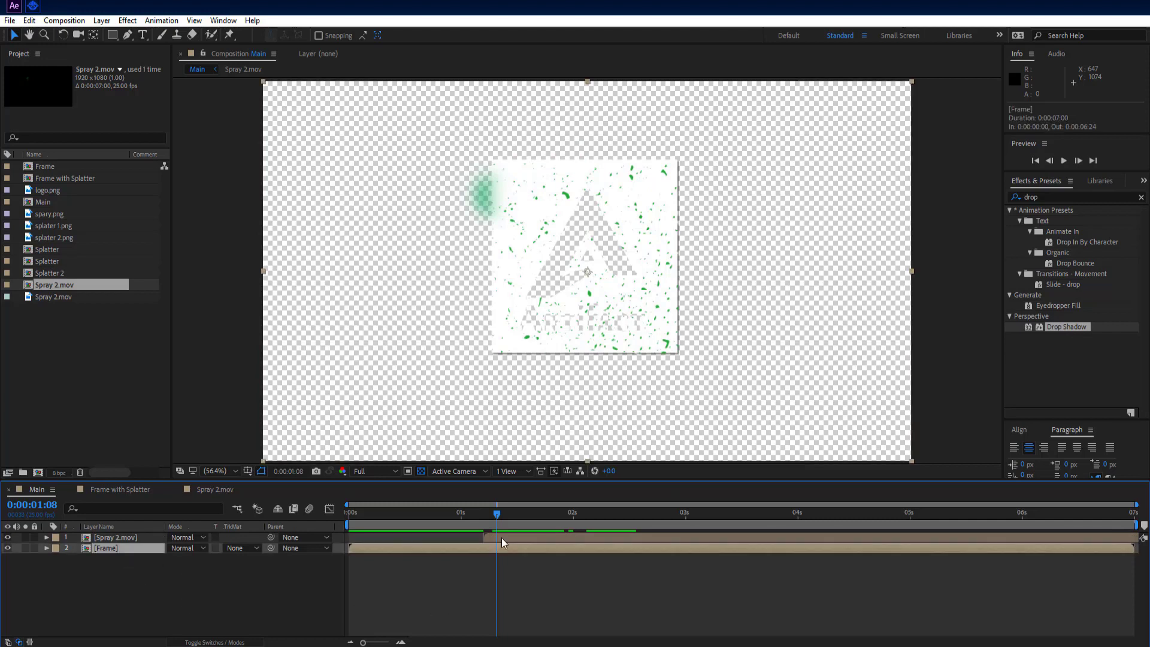
mouse_move(500, 512)
mouse_down()
mouse_move(406, 530)
mouse_move(440, 534)
mouse_up()
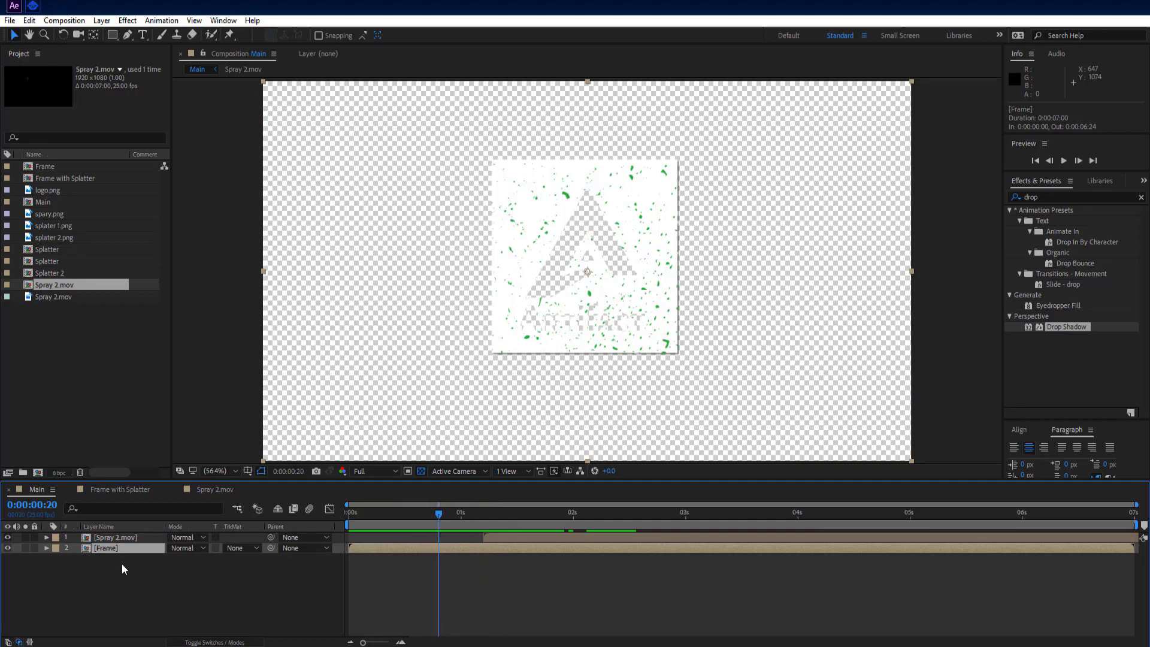
key(s)
key(shift+r)
click(77, 559)
click(77, 570)
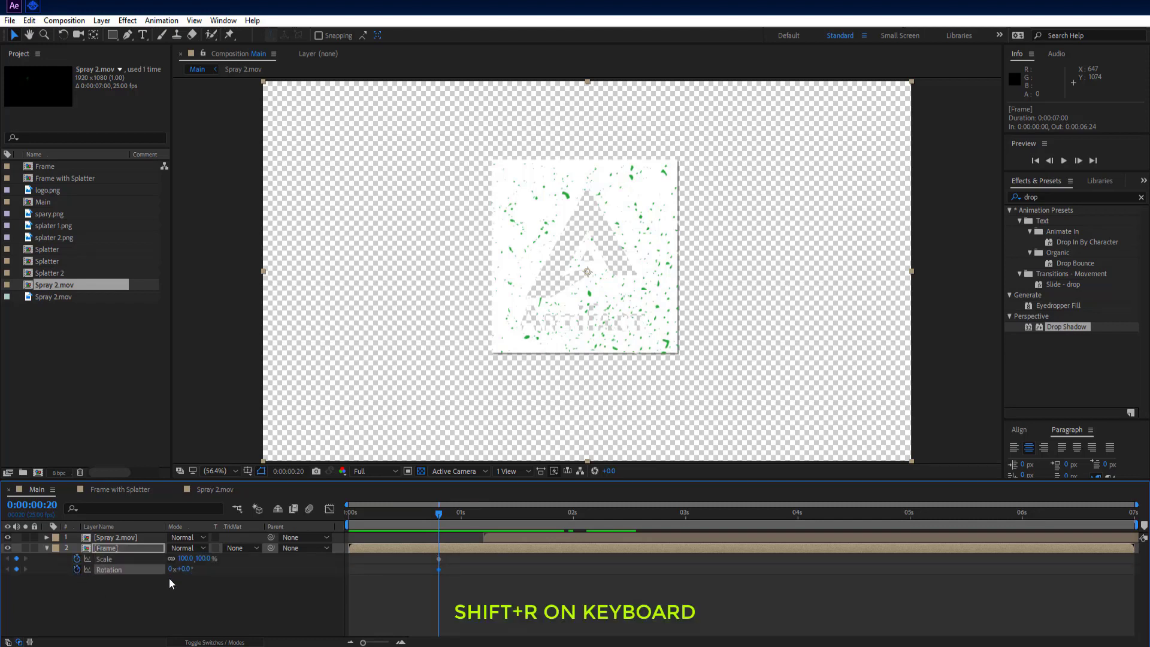
At 0:00:00:00, keyframe the Frame layer below the canvas at position 312, 1500 with a rotation of -32°
drag(441, 515, 331, 515)
key(comma)
drag(620, 272, 483, 546)
key(comma)
drag(537, 409, 489, 446)
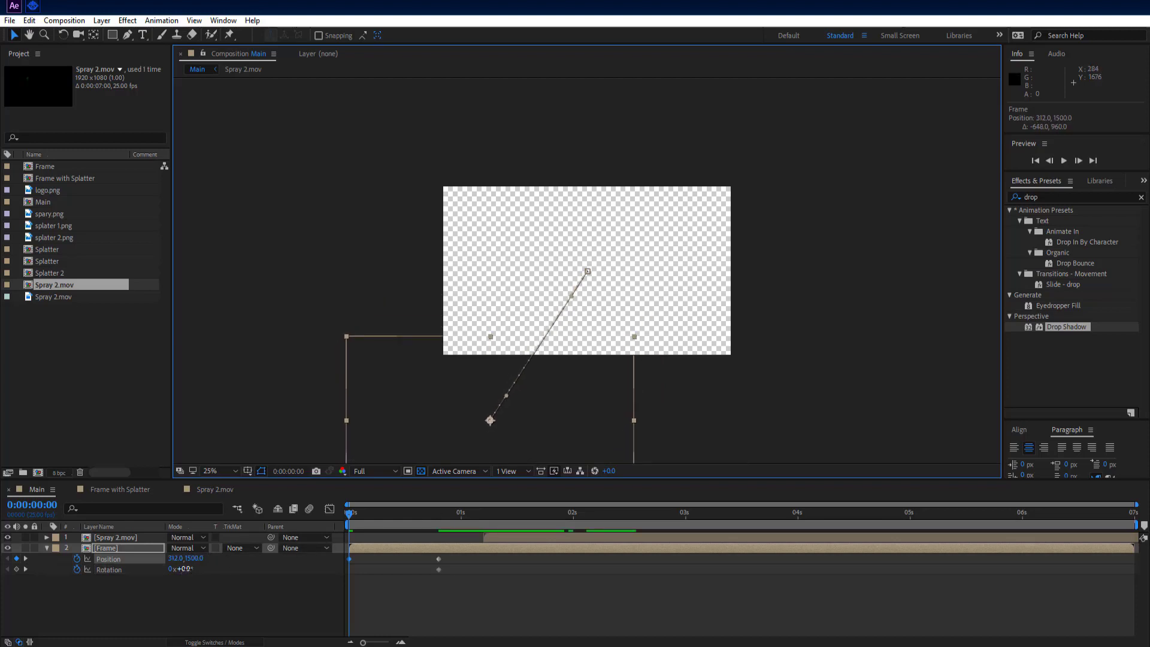
drag(186, 569, 175, 570)
drag(350, 513, 439, 512)
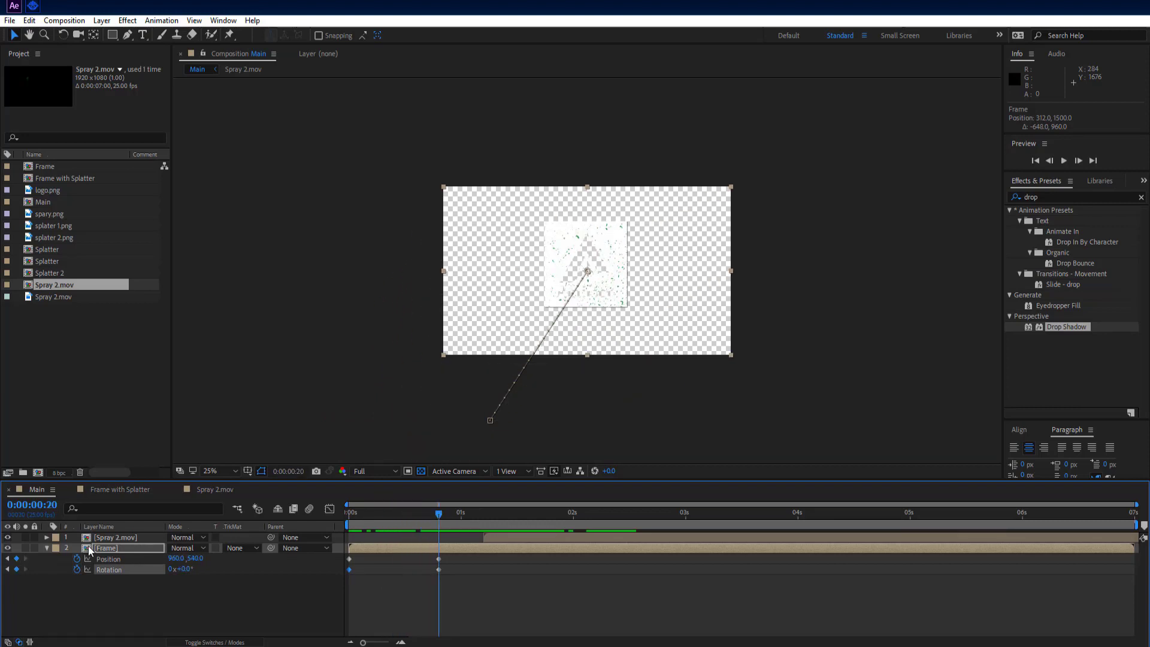
click(47, 549)
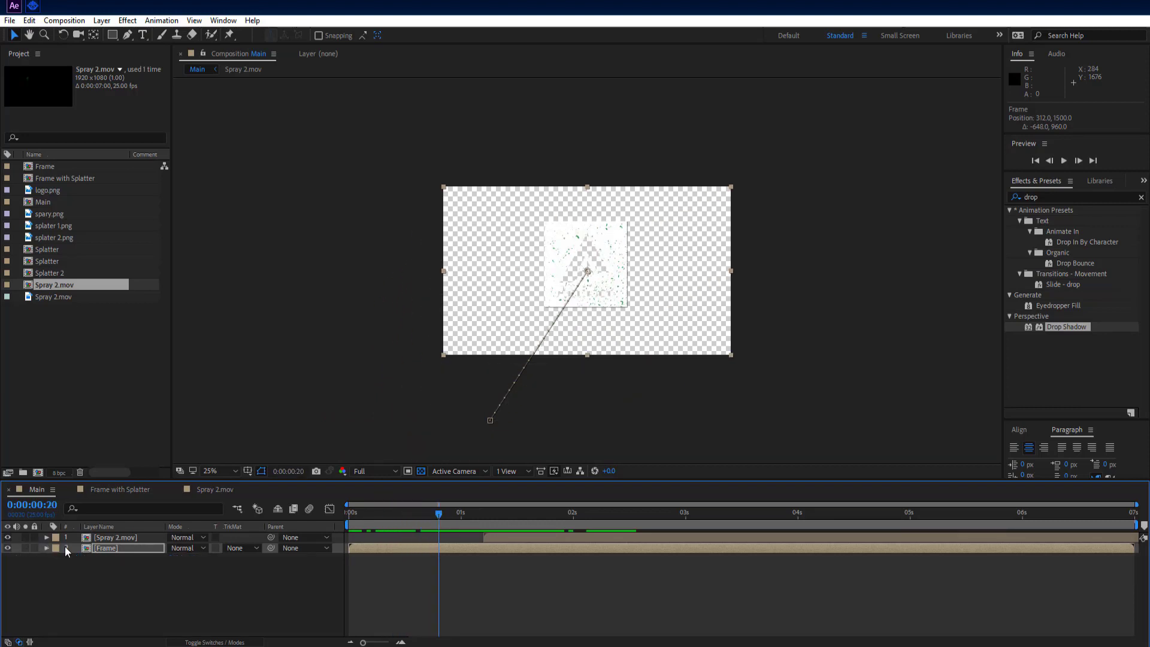
Add hold keyframes for the Frame layer's current position and rotation at 0:00:04:23
click(109, 546)
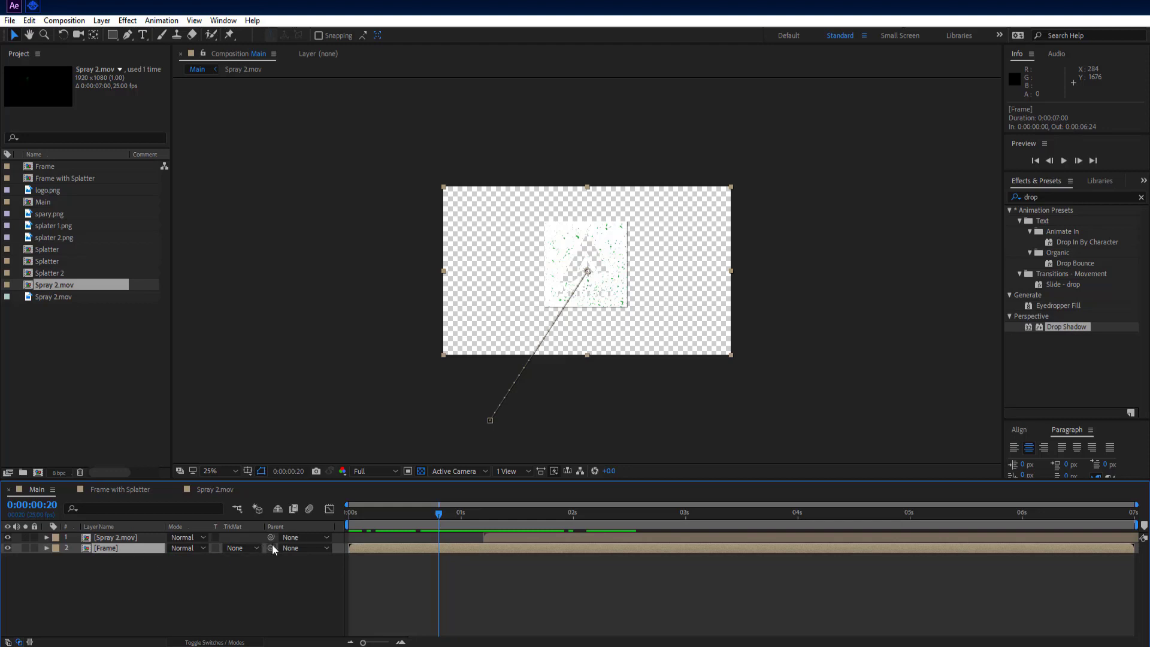
drag(437, 513, 901, 562)
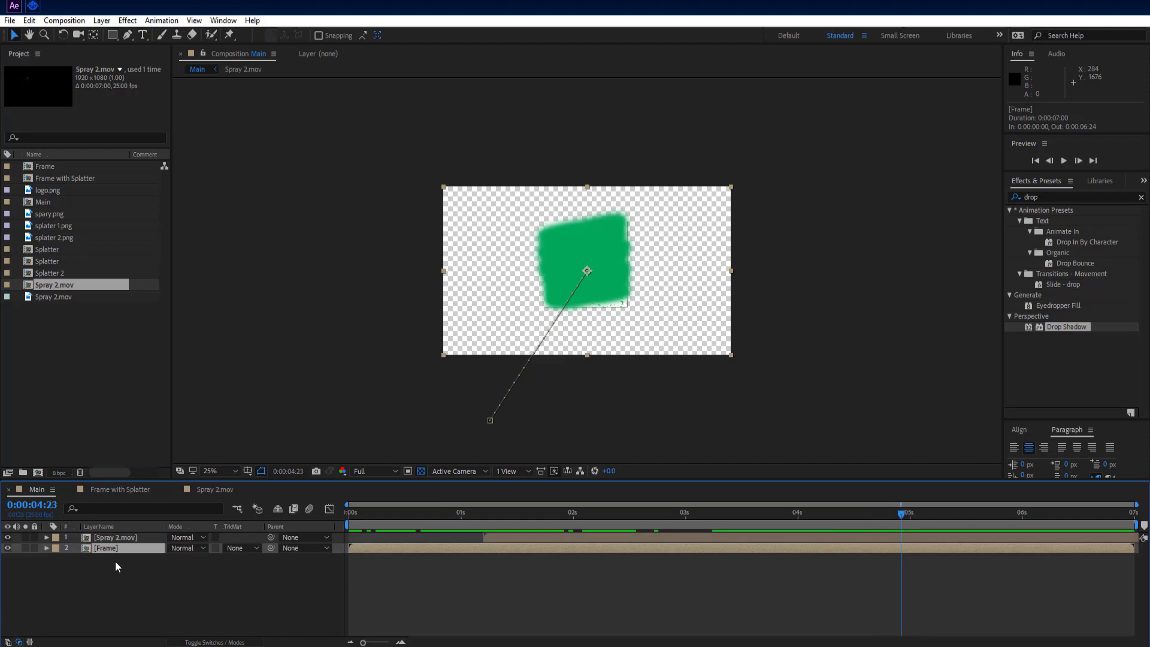
key(u)
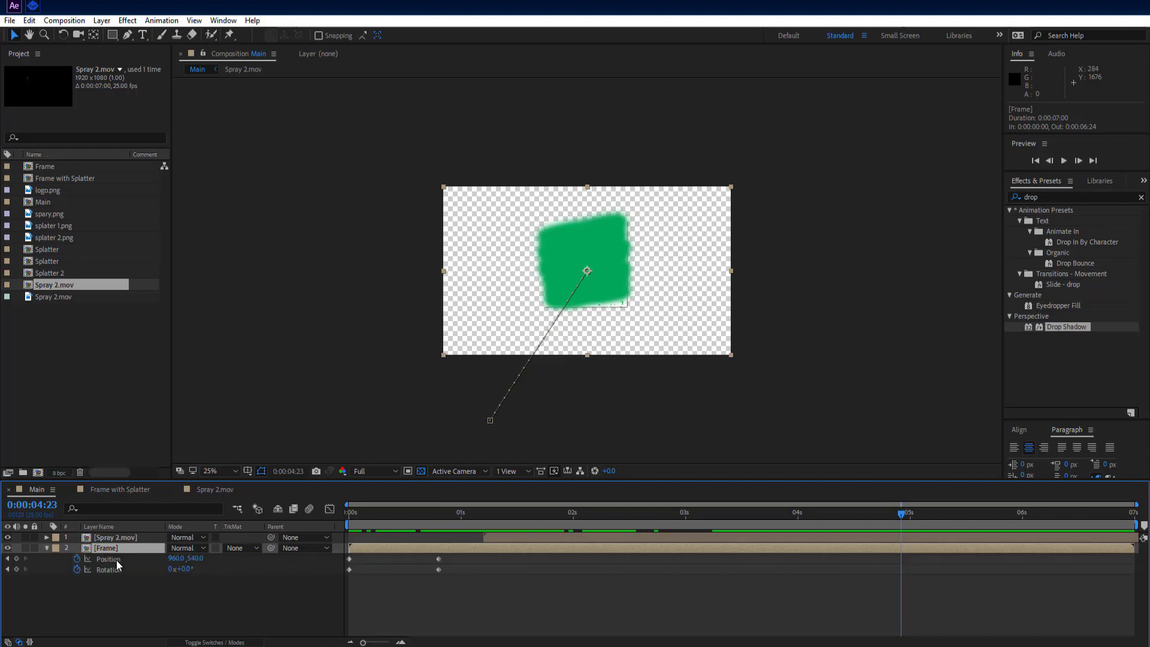
click(18, 558)
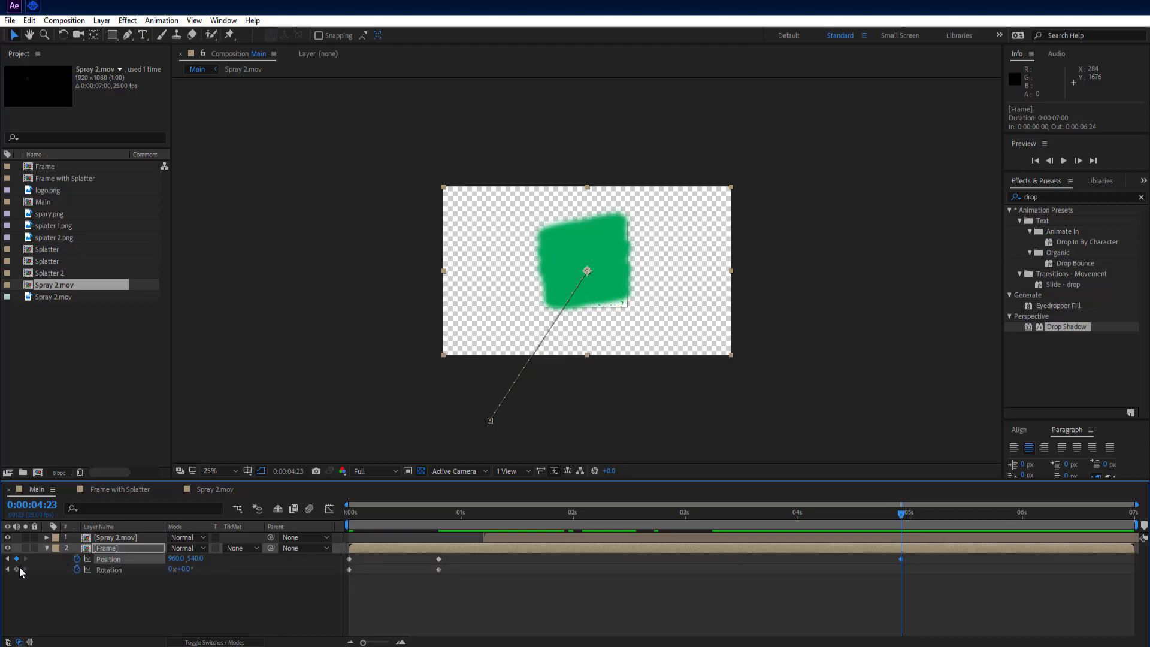
click(17, 568)
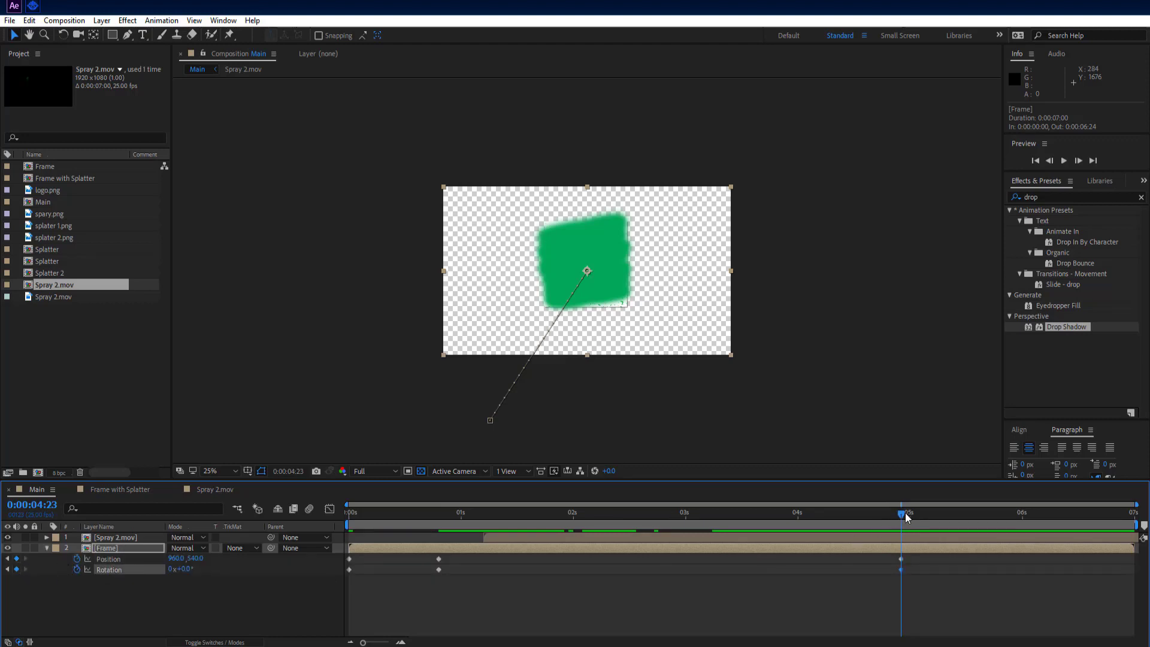
At 0:00:05:12, keyframe the Frame layer off the canvas at position 1736, 1560 with a rotation of -23°
drag(906, 513, 964, 526)
drag(602, 297, 732, 467)
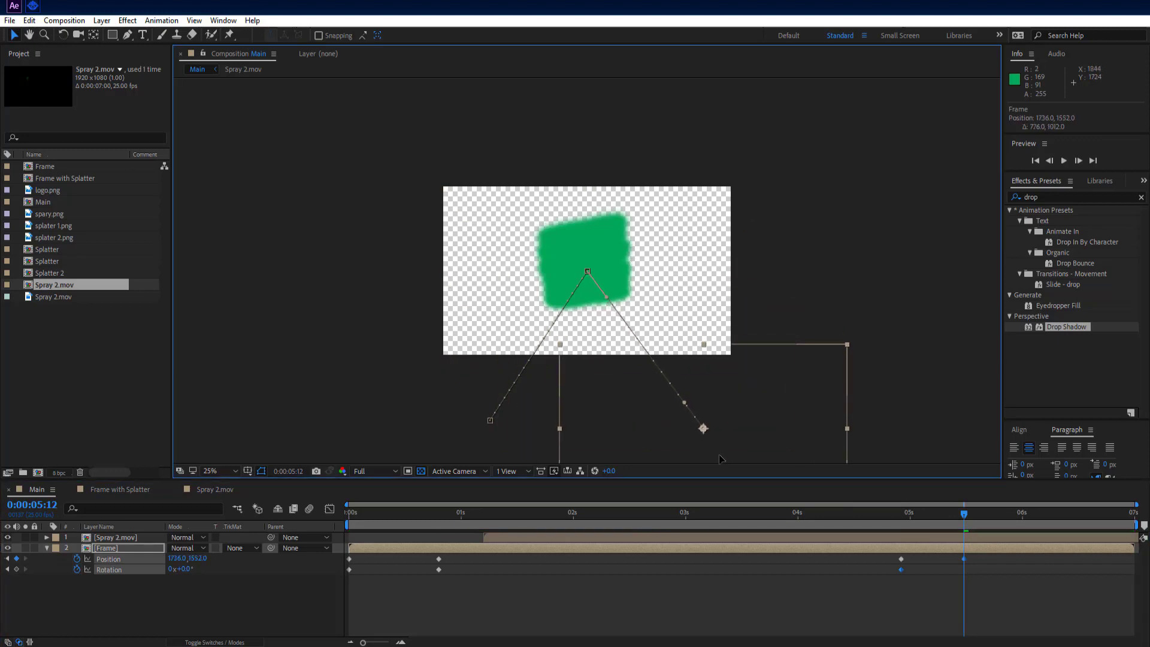
drag(188, 569, 182, 570)
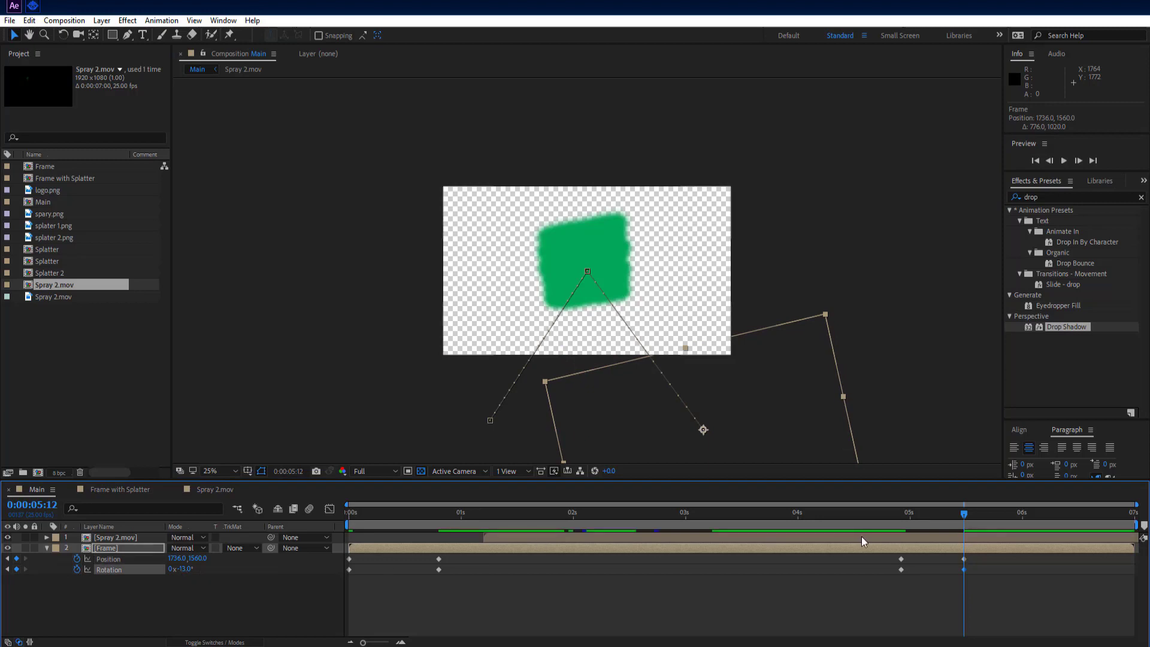
mouse_move(946, 513)
mouse_down()
mouse_move(325, 514)
mouse_move(732, 522)
mouse_move(964, 556)
mouse_up()
drag(187, 569, 184, 569)
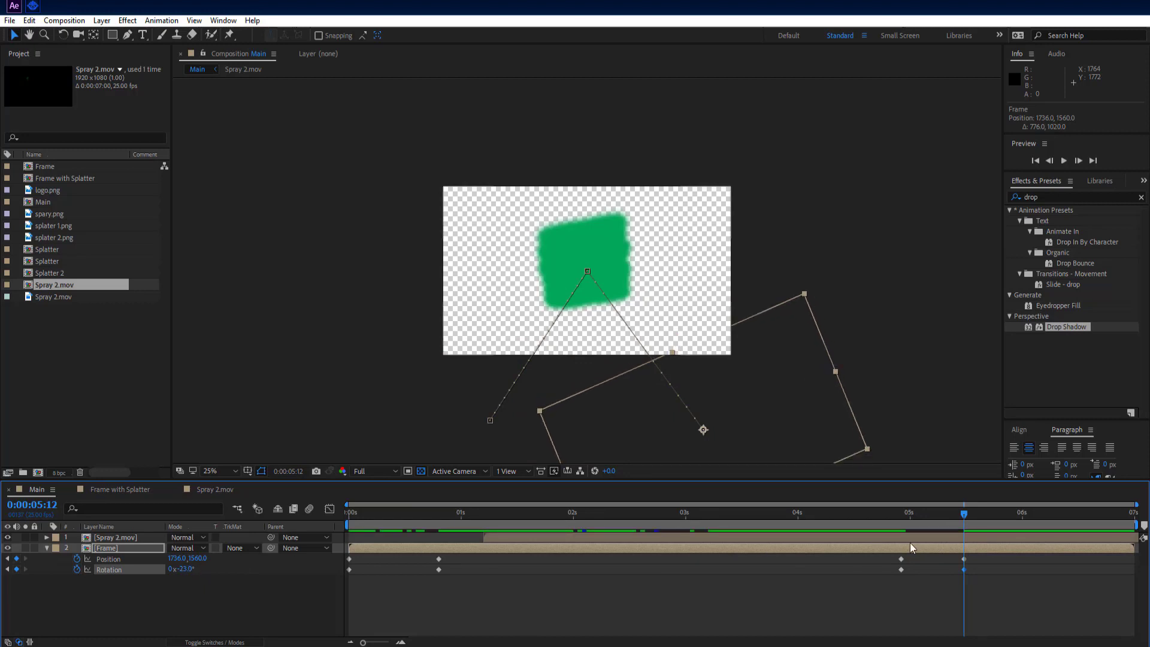
Return to the start of the Main timeline, fit the composition in the viewer and collapse the Frame layer's properties
drag(965, 512, 340, 513)
click(228, 473)
click(252, 257)
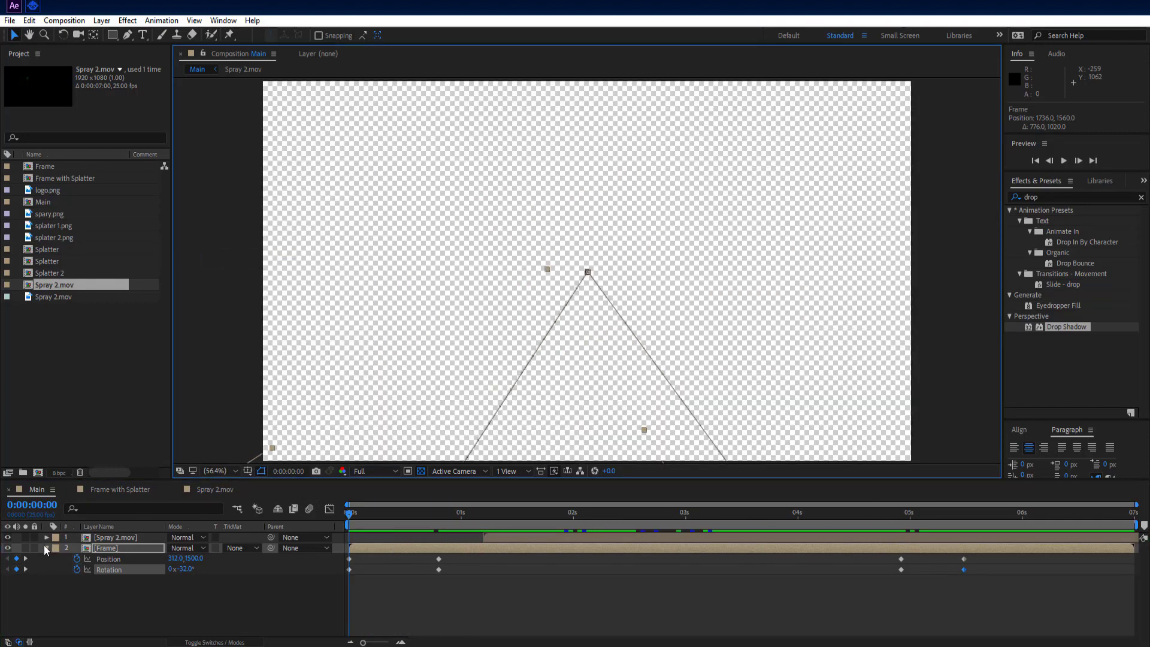
click(46, 547)
click(128, 586)
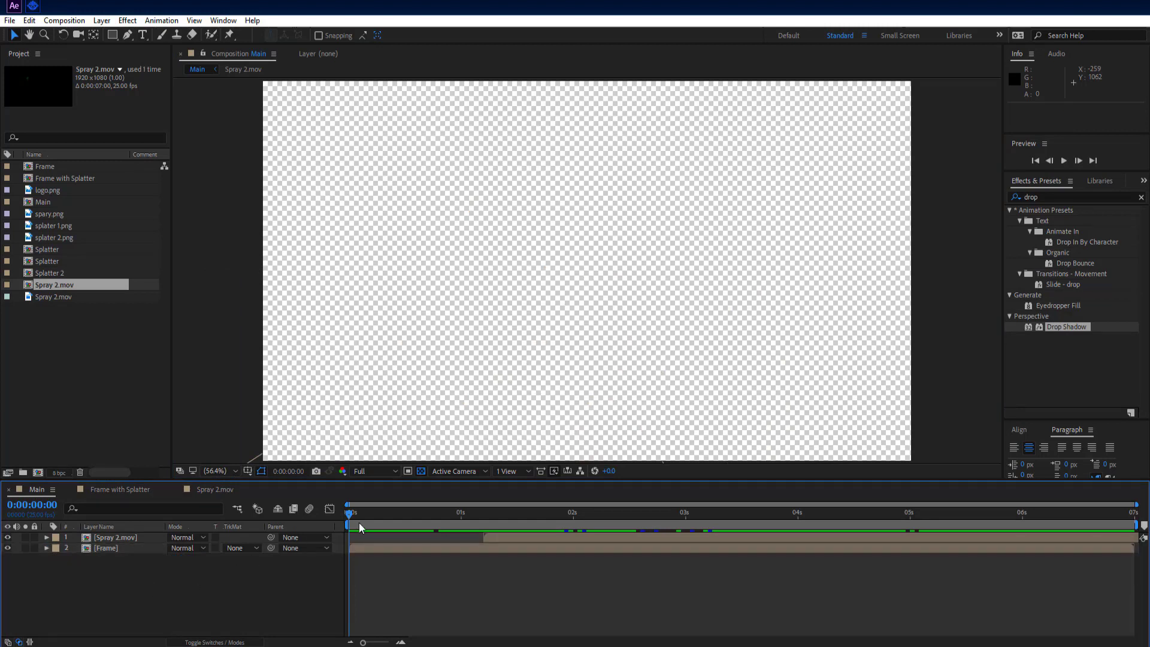
Add spary.png to Main above the Spray 2.mov layer and scale it to 45%
drag(346, 512, 455, 511)
drag(51, 214, 120, 537)
key(s)
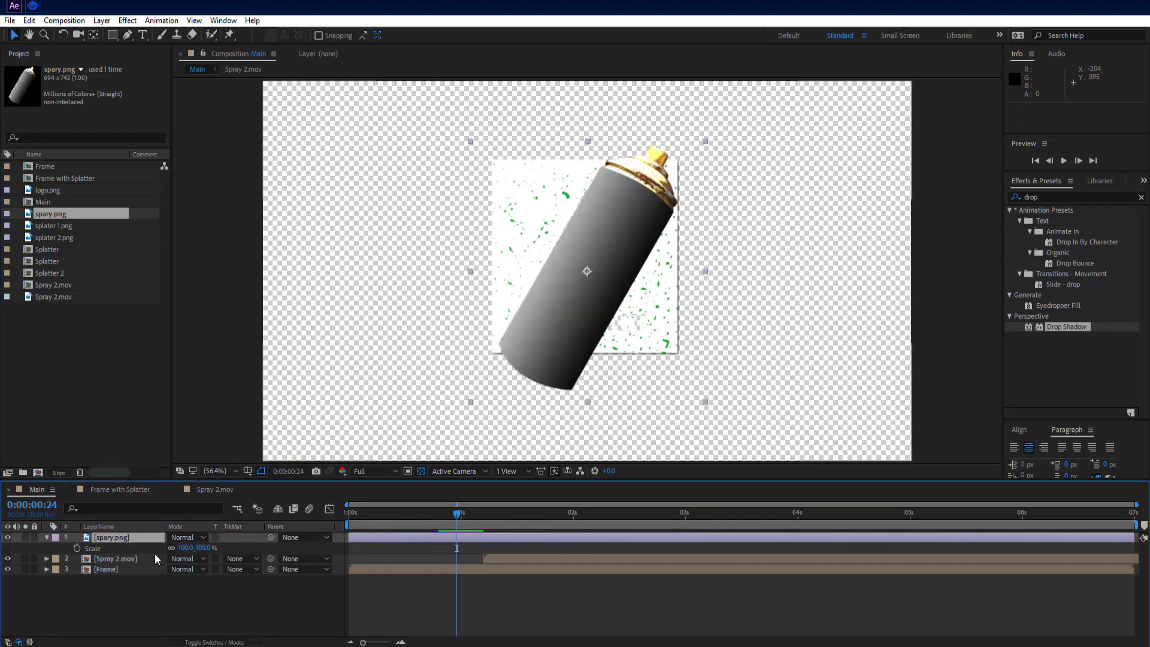
click(184, 548)
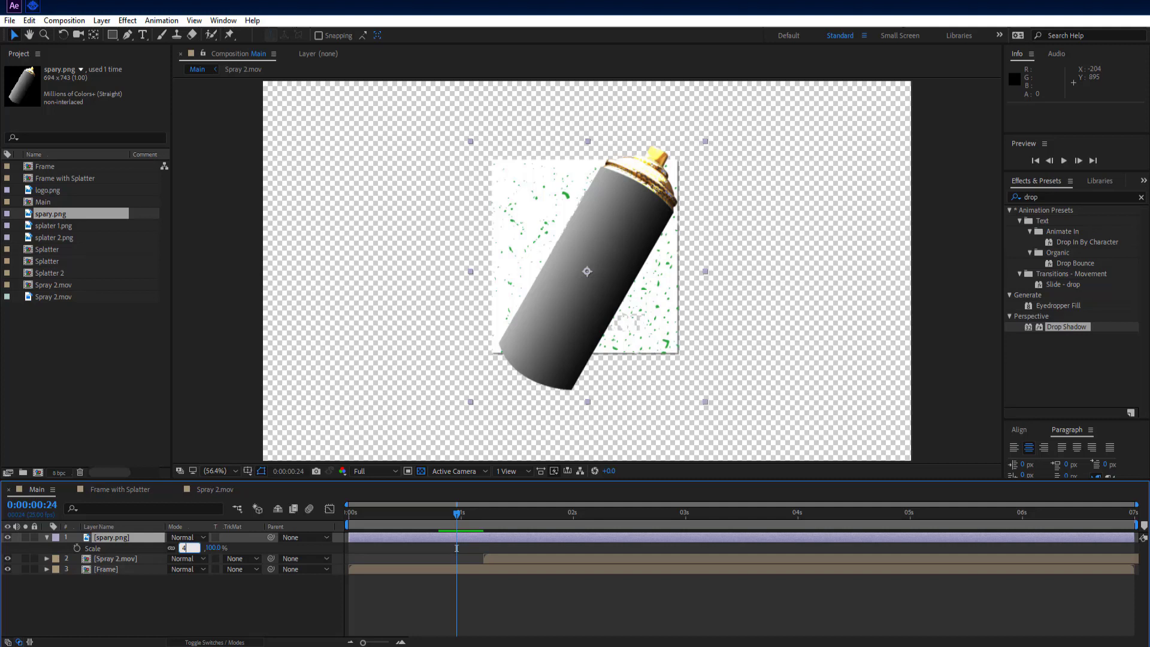
text(40)
key(Return)
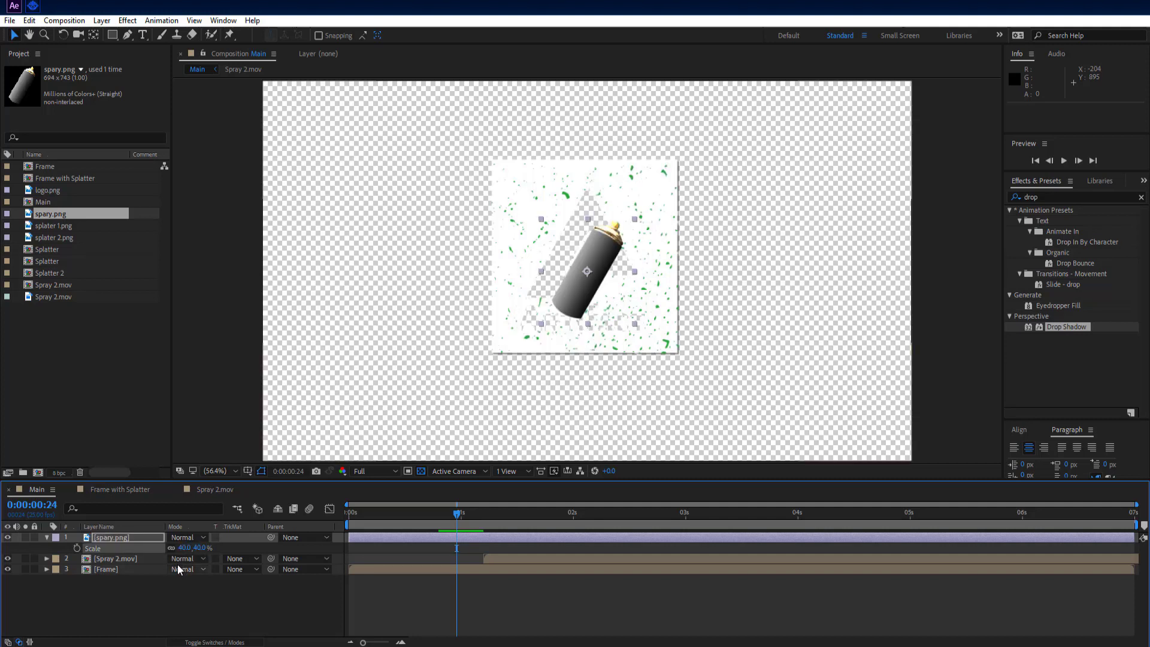
click(184, 548)
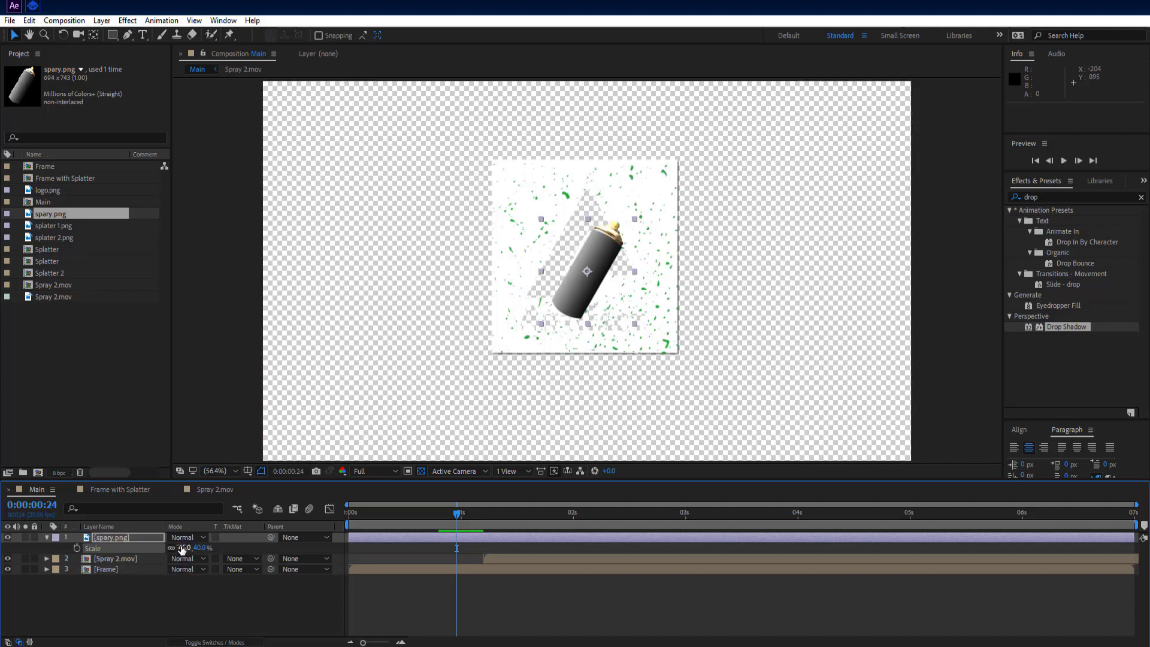
click(179, 614)
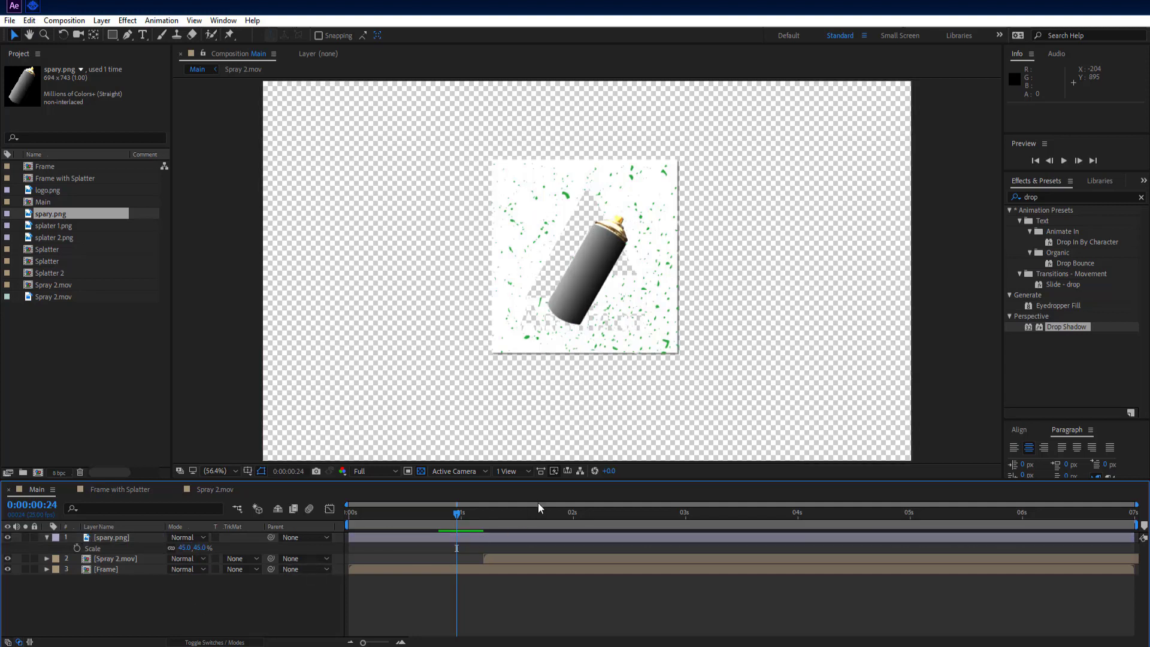
At 0:00:01:08, move the spray can to about 575, 462 so its nozzle meets the start of the green paint
drag(460, 515, 498, 513)
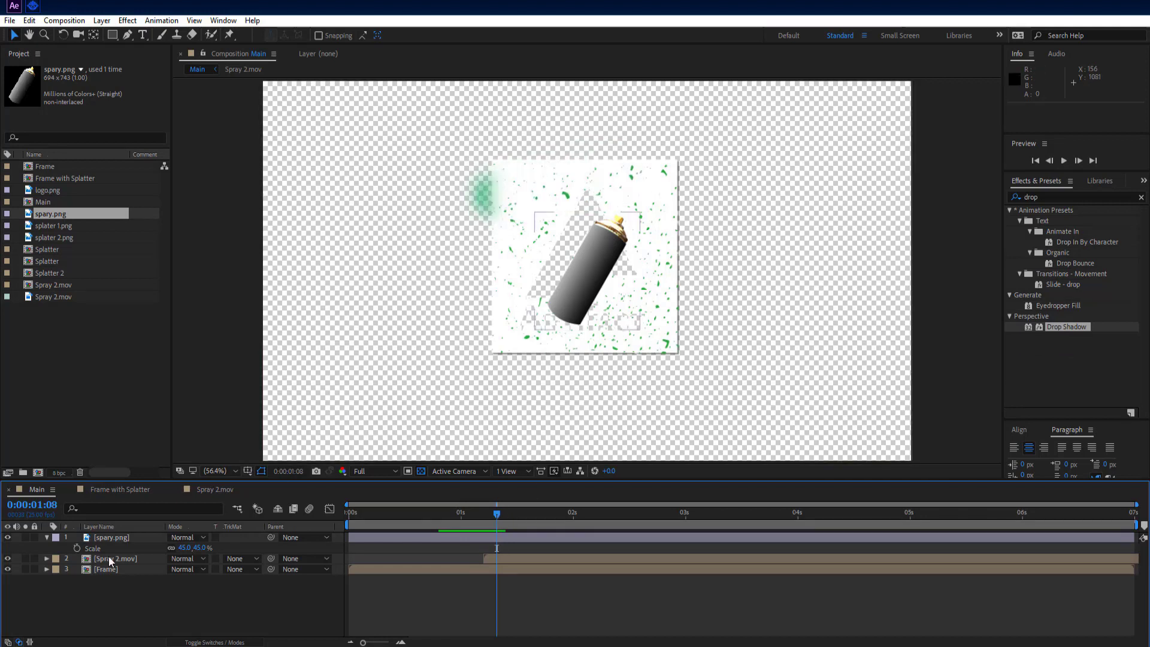
click(110, 538)
drag(606, 257, 476, 225)
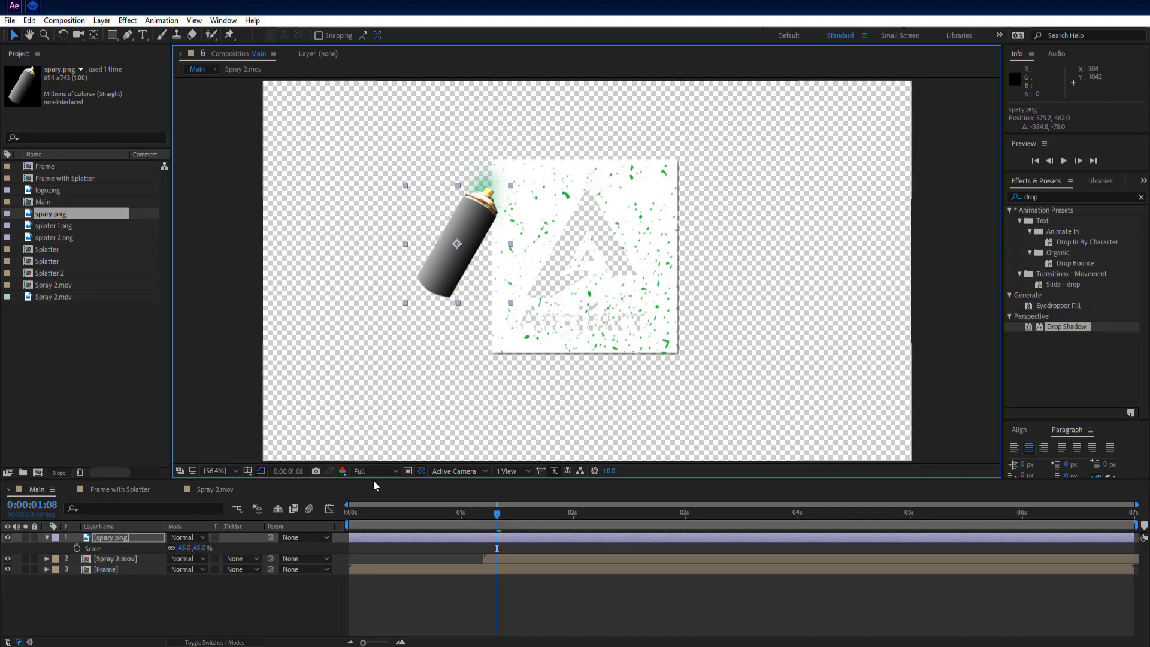
click(48, 537)
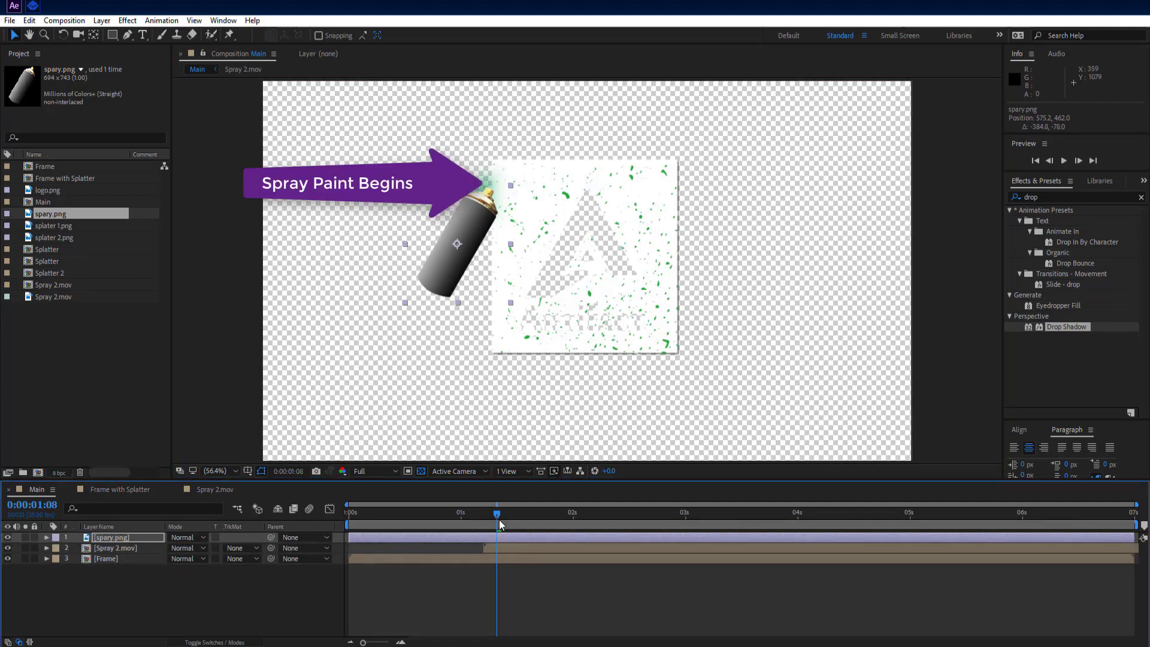
Add starting position and rotation keyframes to the spary.png layer at 0:00:01:05, where the Spray 2.mov layer begins
drag(498, 515, 486, 516)
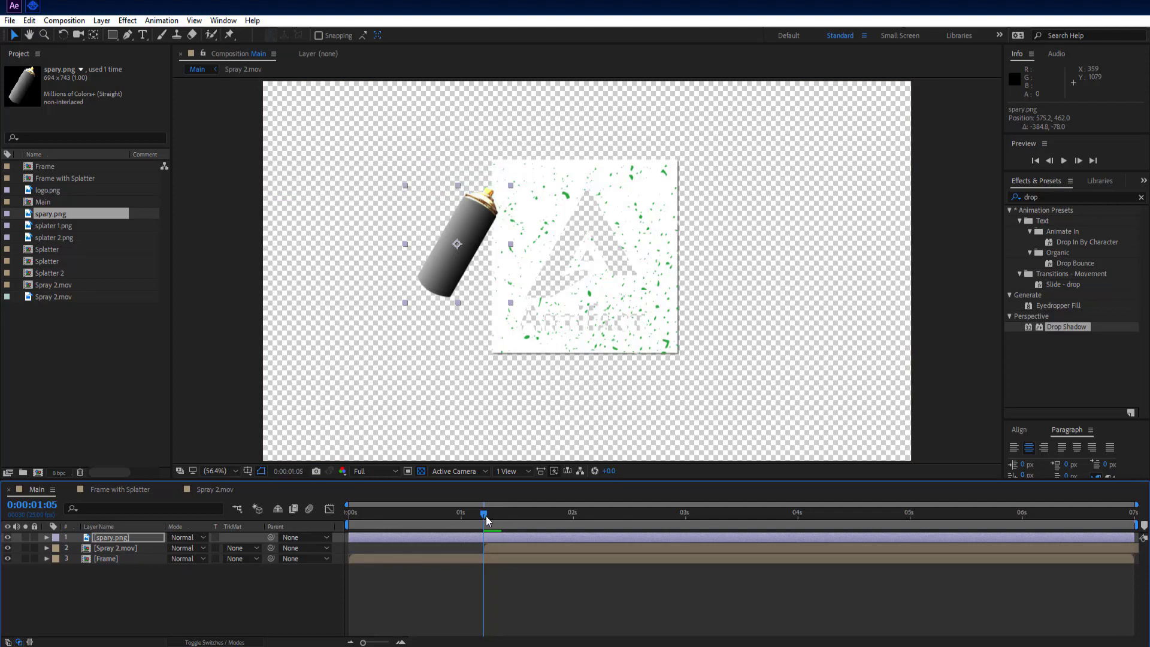
click(122, 539)
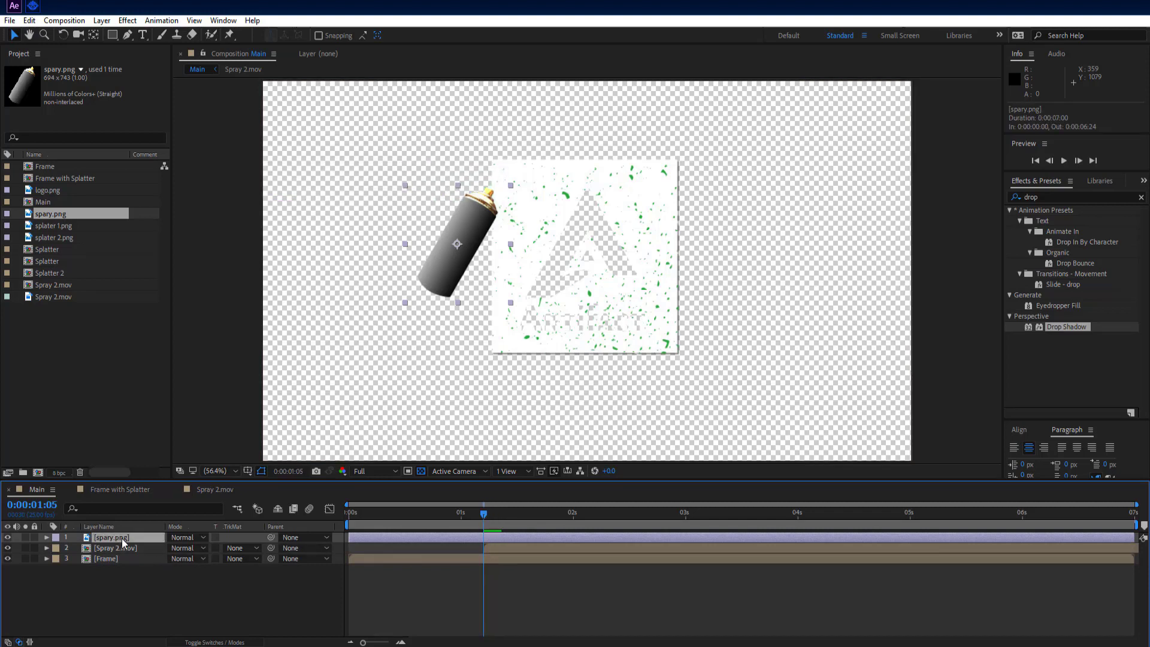
key(p)
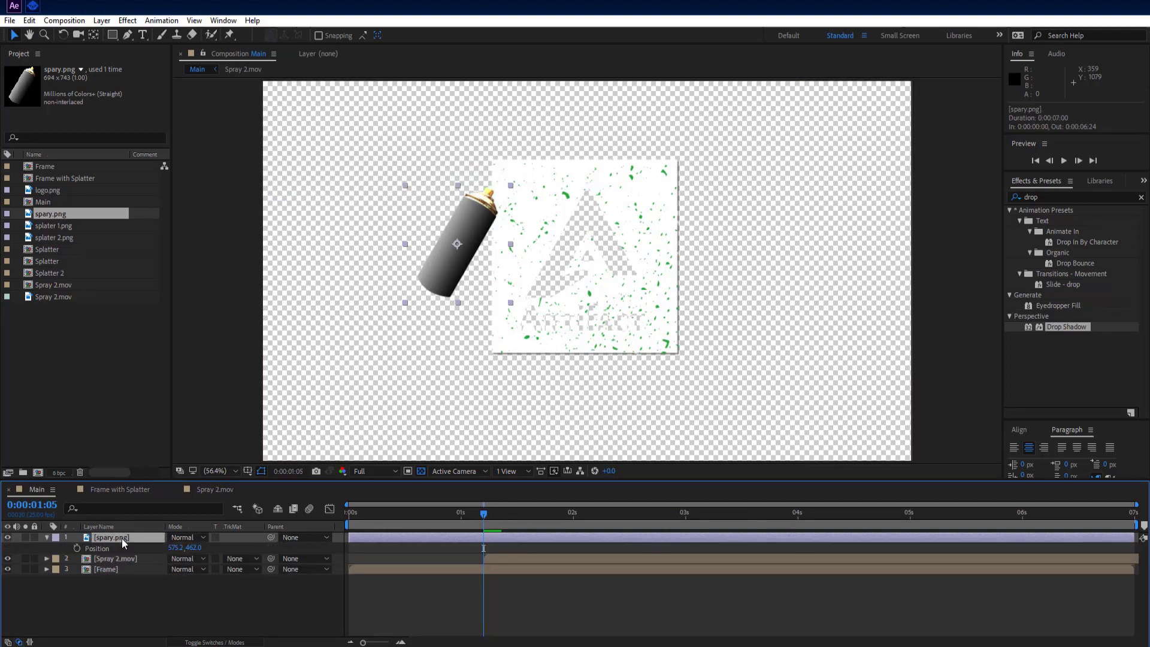
key(shift+r)
click(77, 548)
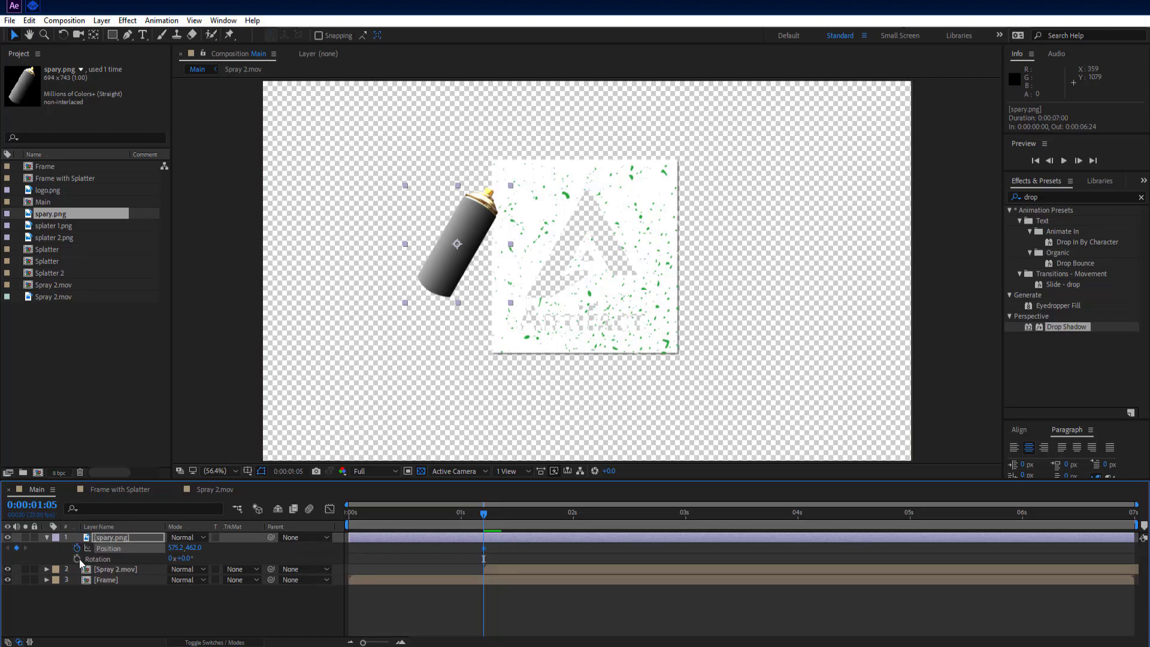
click(76, 558)
At 0:00:00:13, keyframe the spray can below the canvas at about 234, 1320 with a rotation of -25°
drag(486, 512, 409, 529)
drag(436, 277, 330, 527)
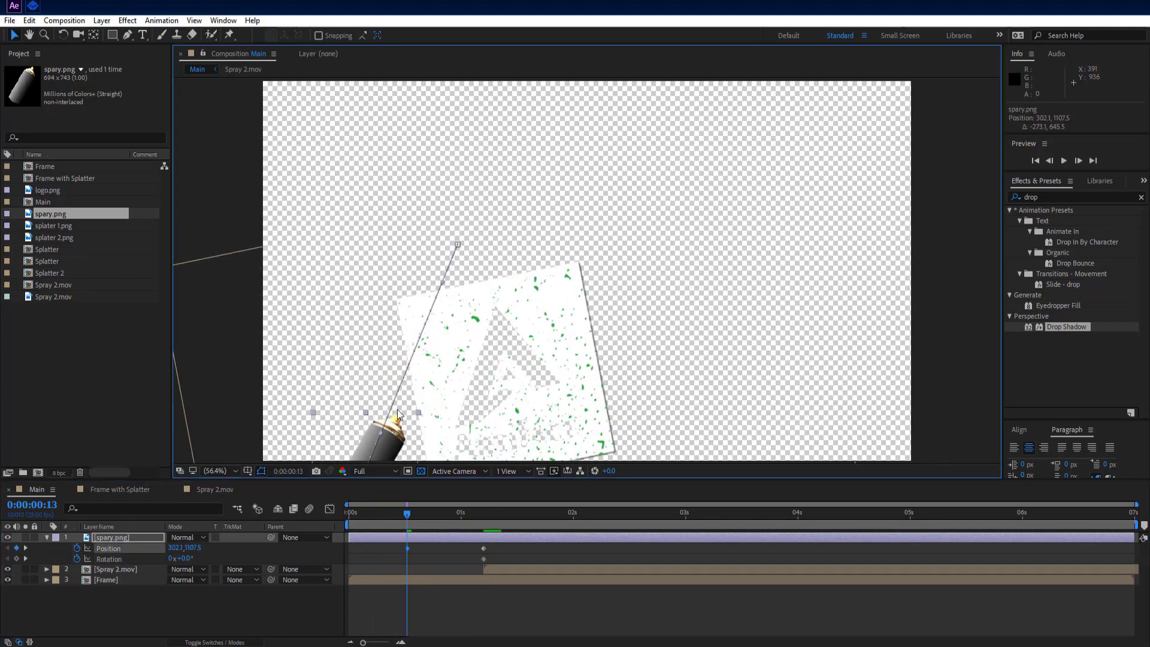
key(comma)
key(comma)
key(comma)
mouse_move(468, 383)
mouse_down()
mouse_move(487, 388)
mouse_move(489, 362)
mouse_move(479, 395)
mouse_up()
key(ctrl+z)
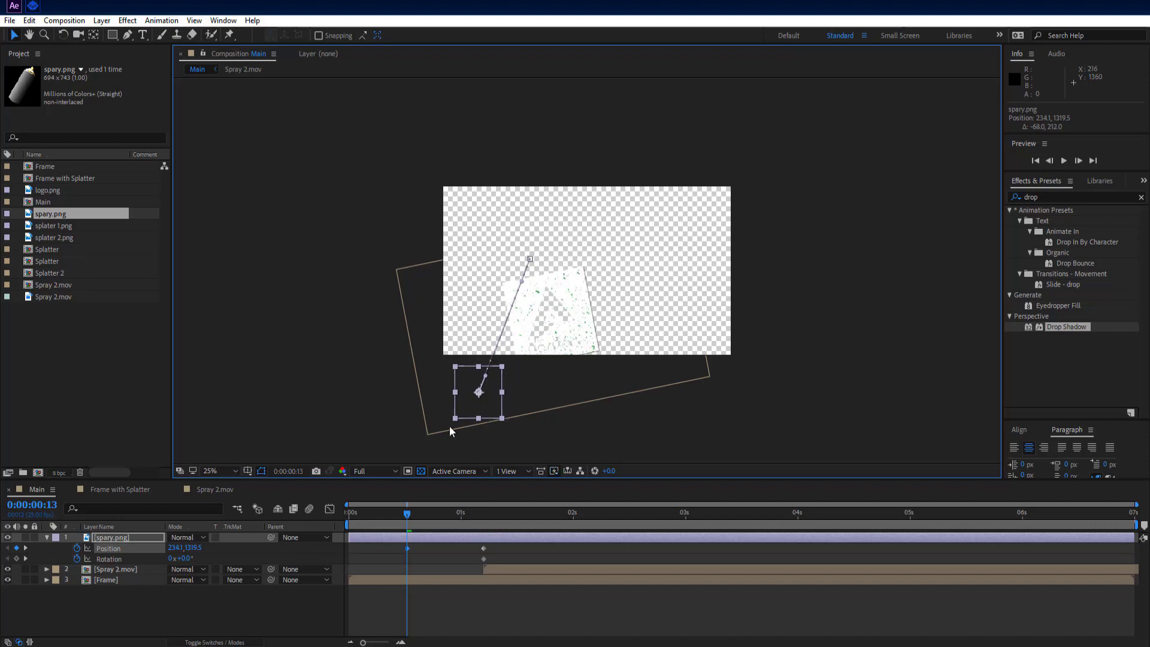
drag(183, 558, 172, 558)
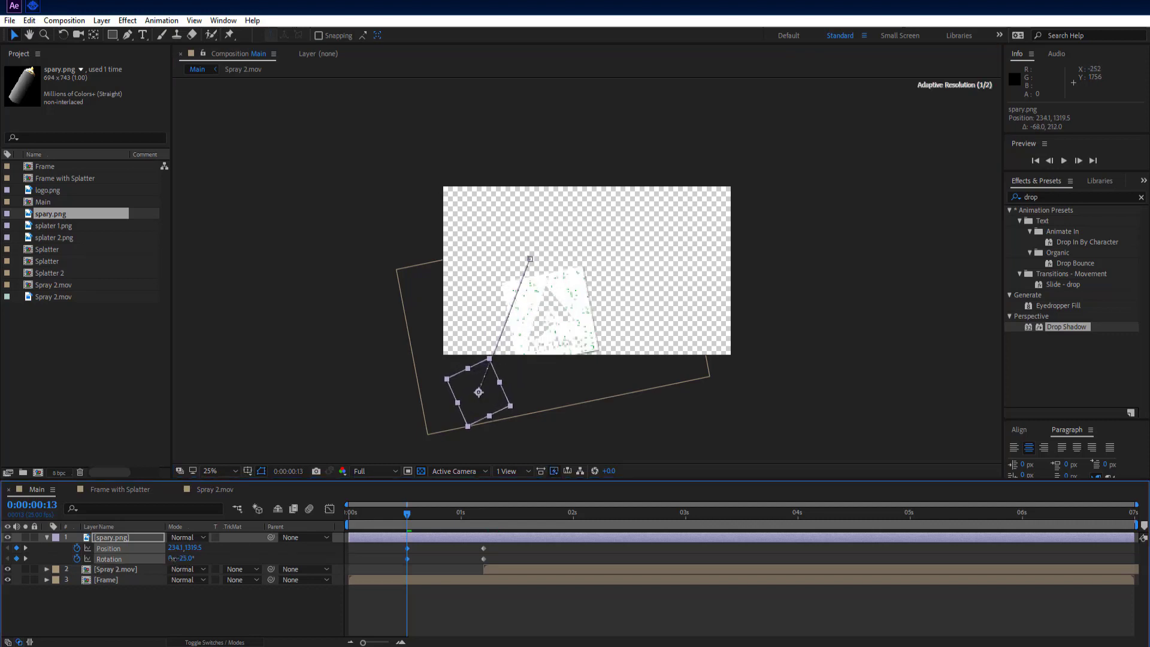
Add position and rotation keyframes to the spary.png layer at 0:00:01:04, one frame before its arrival keyframes
mouse_move(408, 517)
mouse_down()
mouse_move(519, 533)
mouse_move(484, 534)
mouse_up()
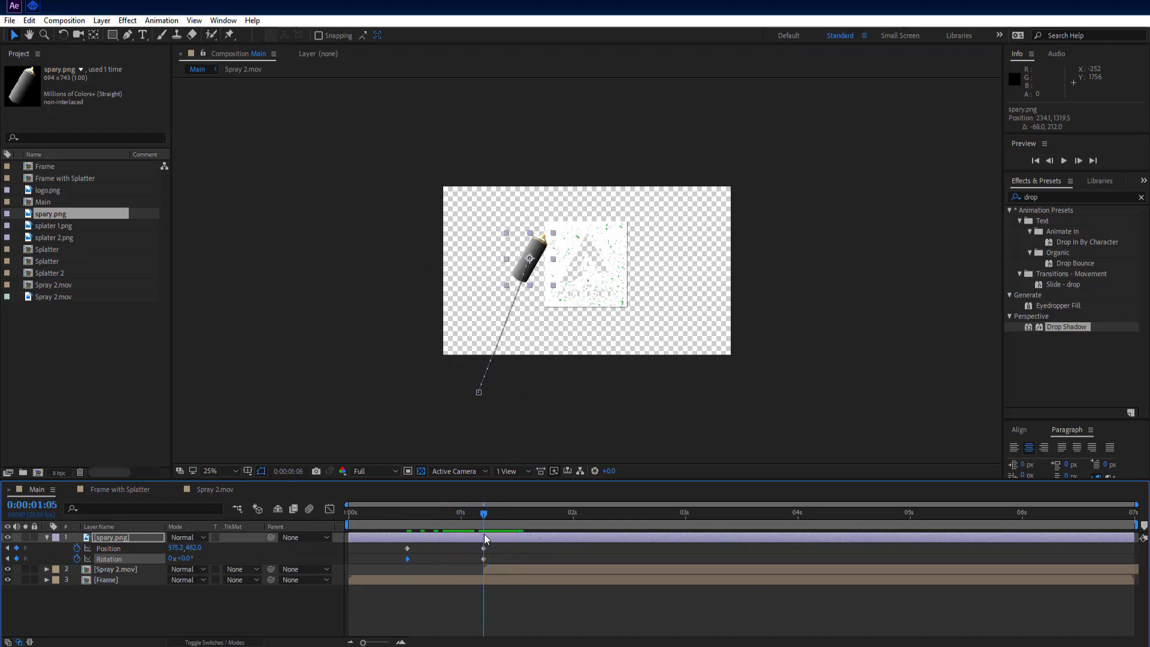
click(46, 536)
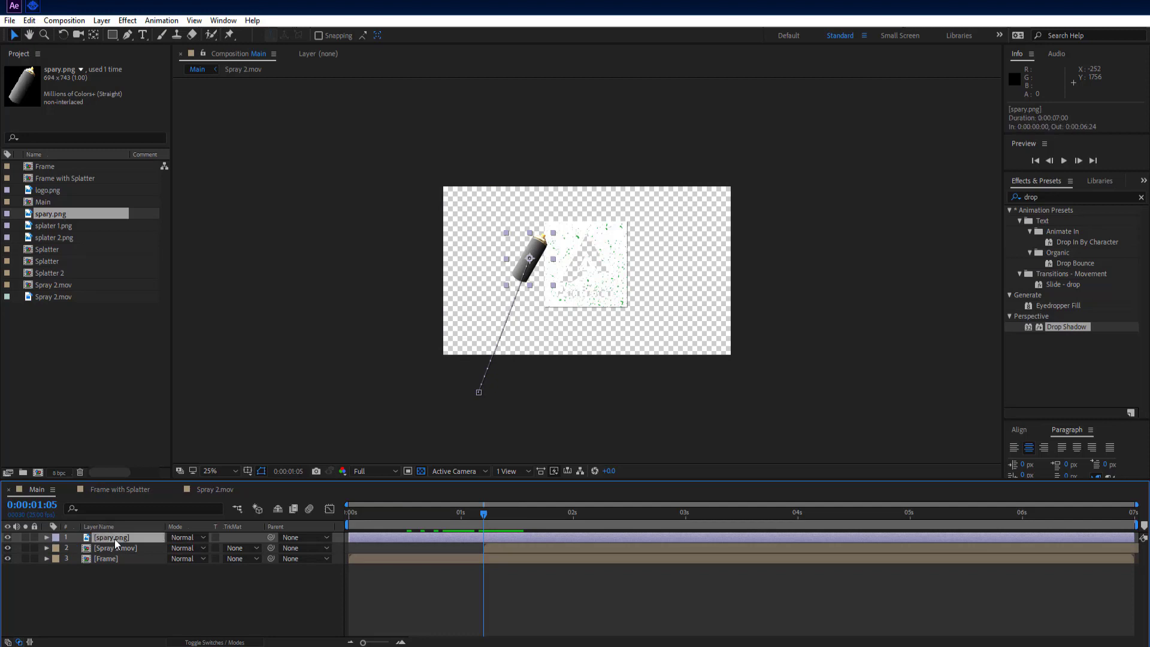
key(u)
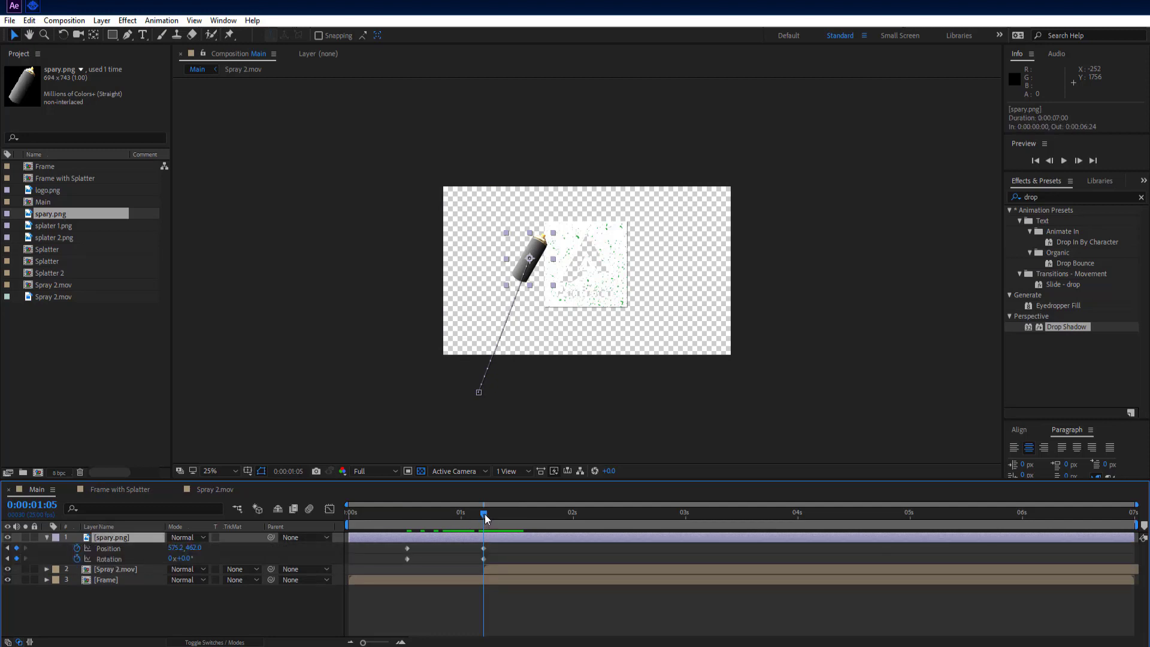
drag(482, 513, 480, 513)
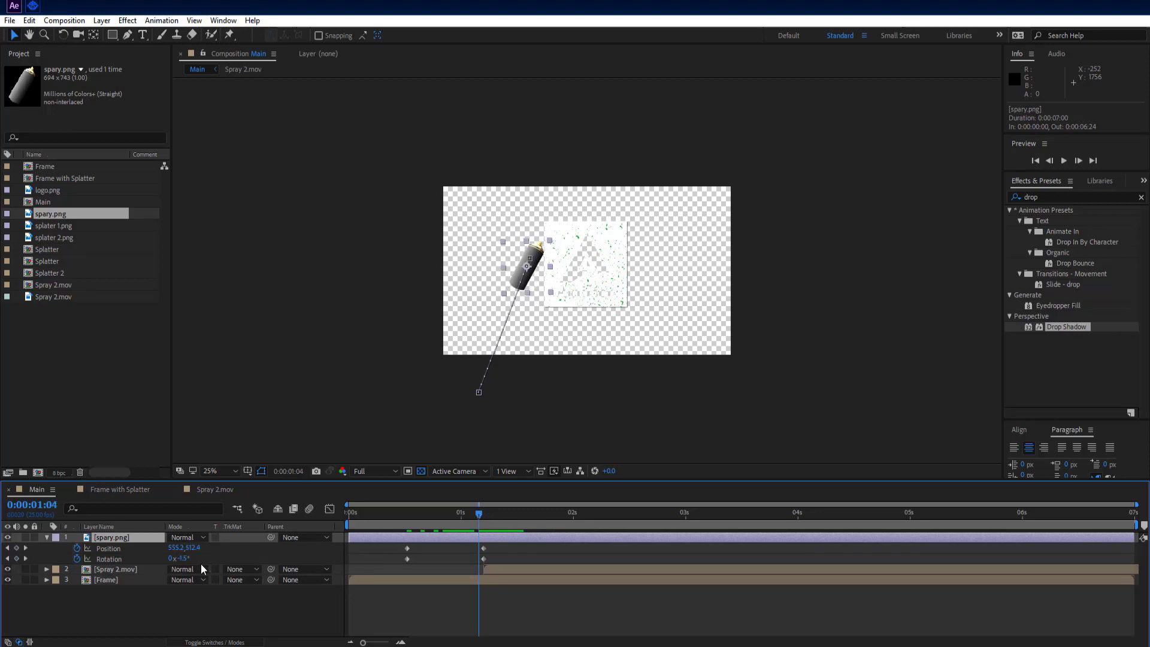
click(16, 548)
click(17, 558)
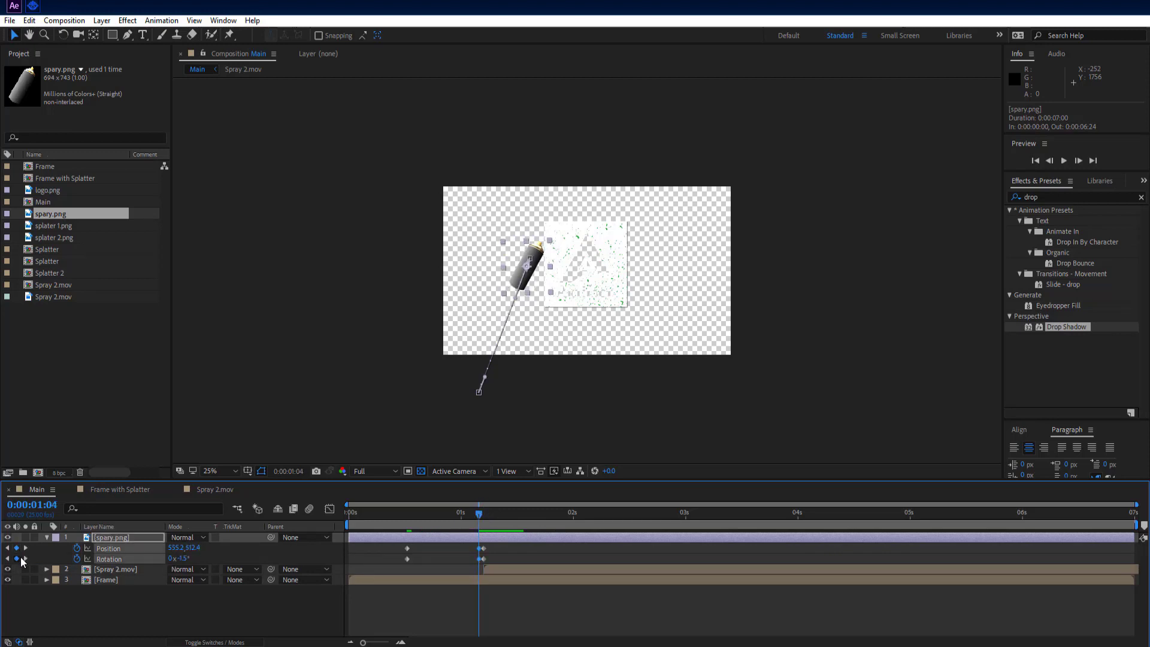
Apply Easy Ease to the spary.png position and rotation keyframes at 0:00:00:13 and 0:00:01:04, and collapse the layer
drag(390, 540, 479, 563)
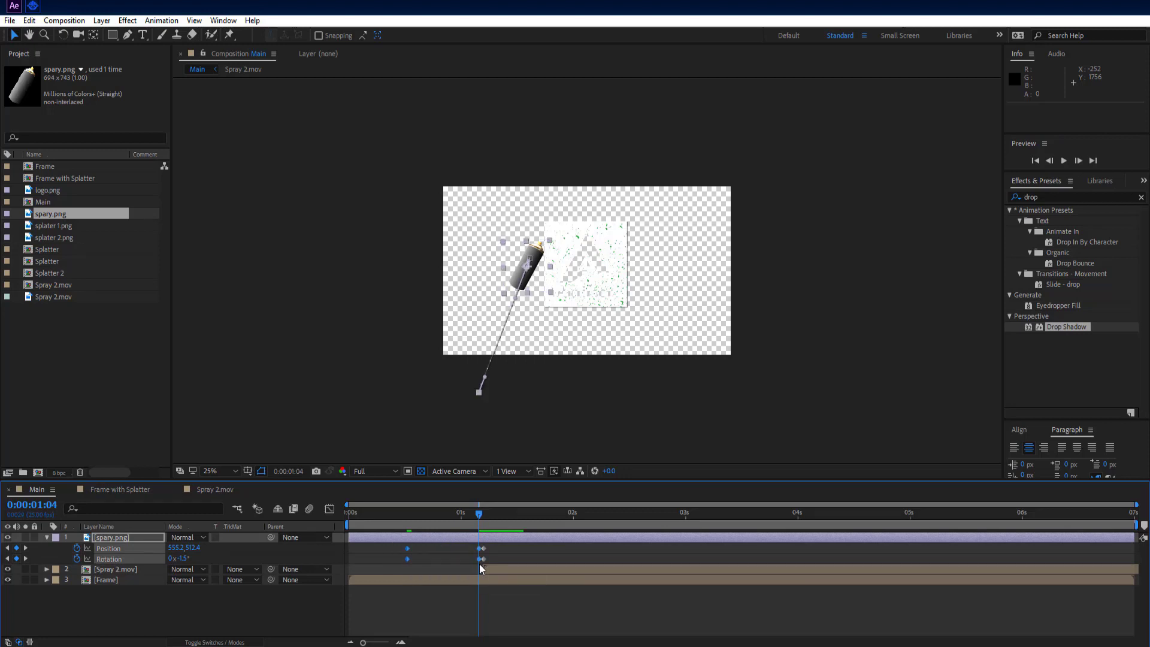
right_click(408, 559)
mouse_move(473, 549)
click(611, 470)
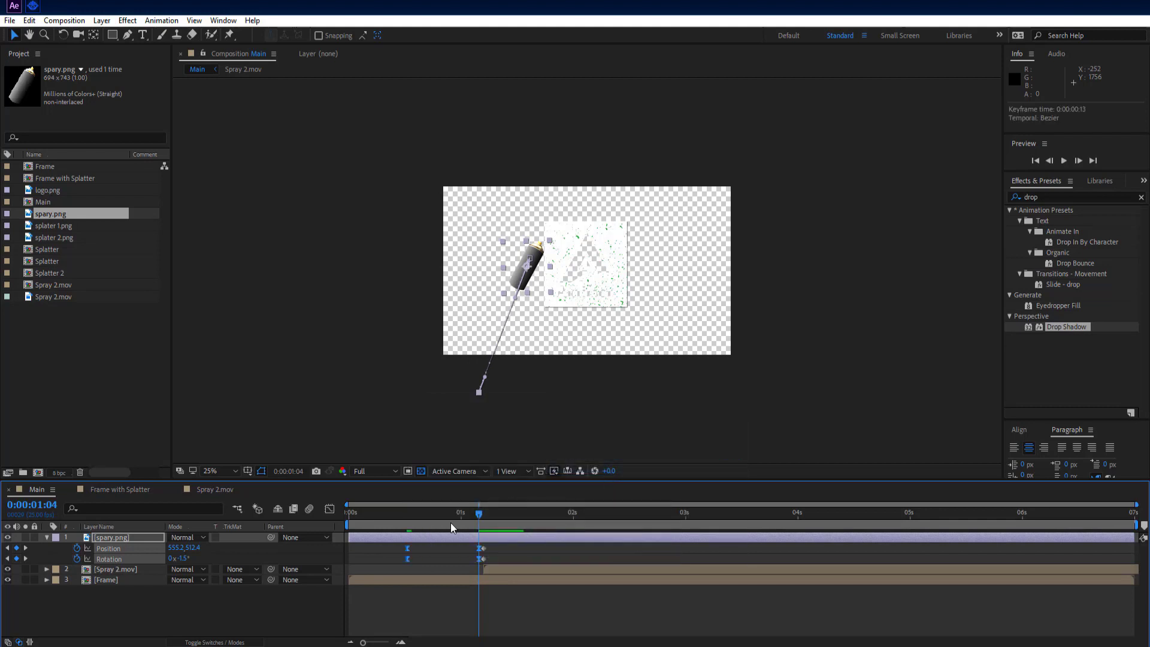
click(46, 536)
Reveal the Frame layer's keyframes and select all of its position and rotation keyframes
click(122, 551)
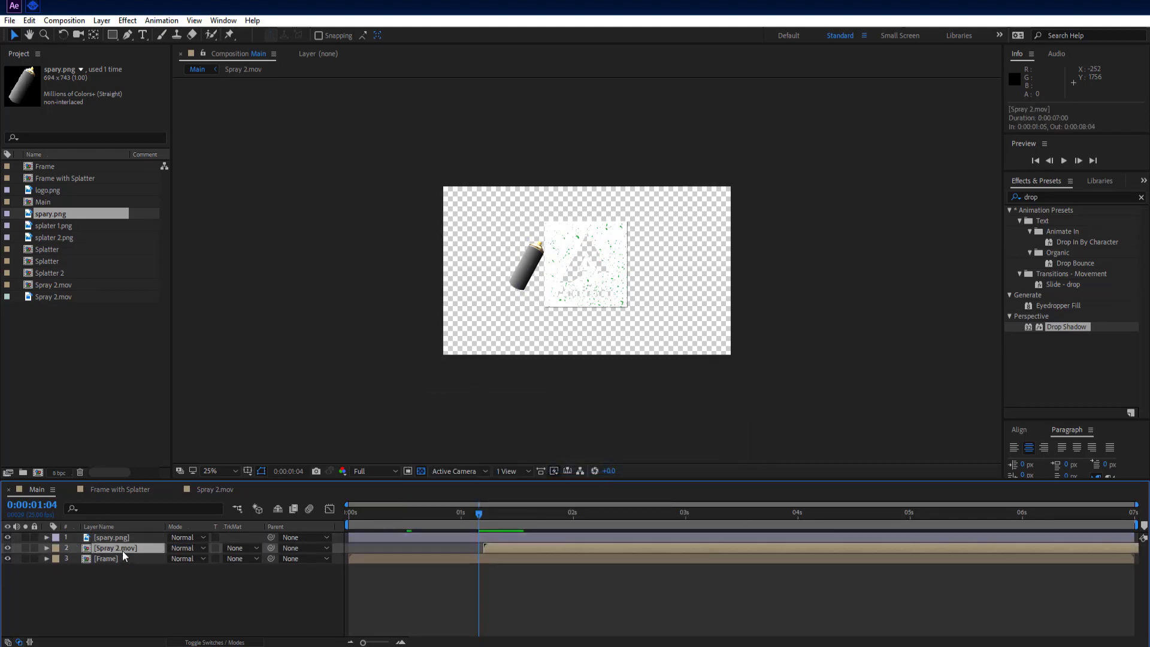
click(129, 558)
key(u)
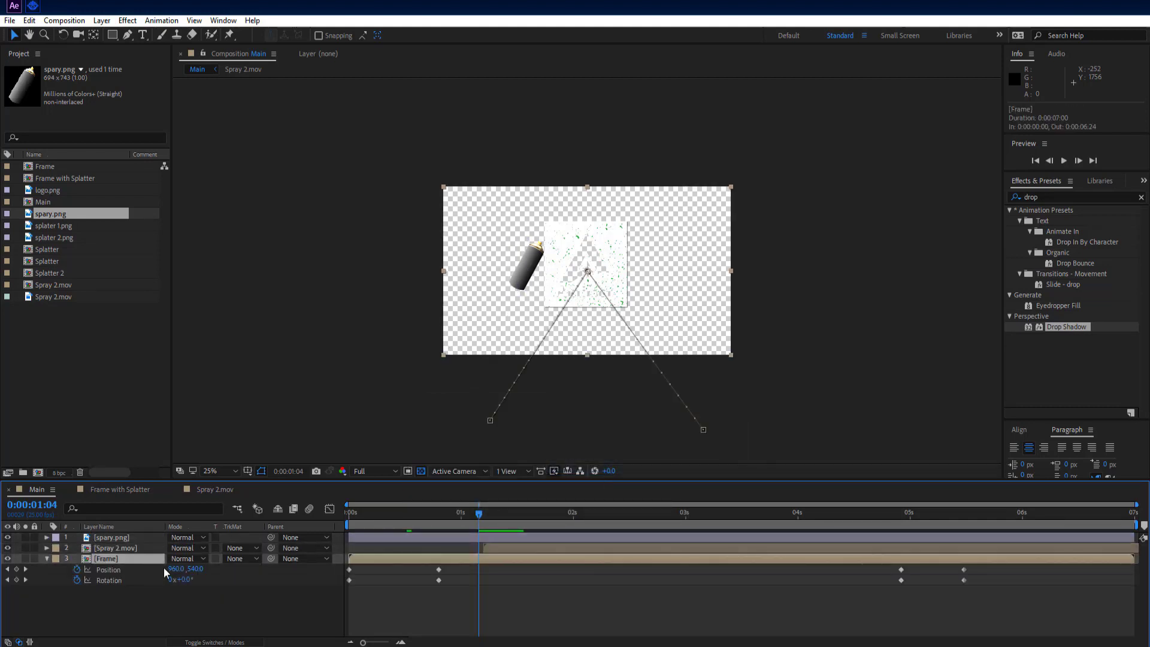
drag(996, 569, 340, 594)
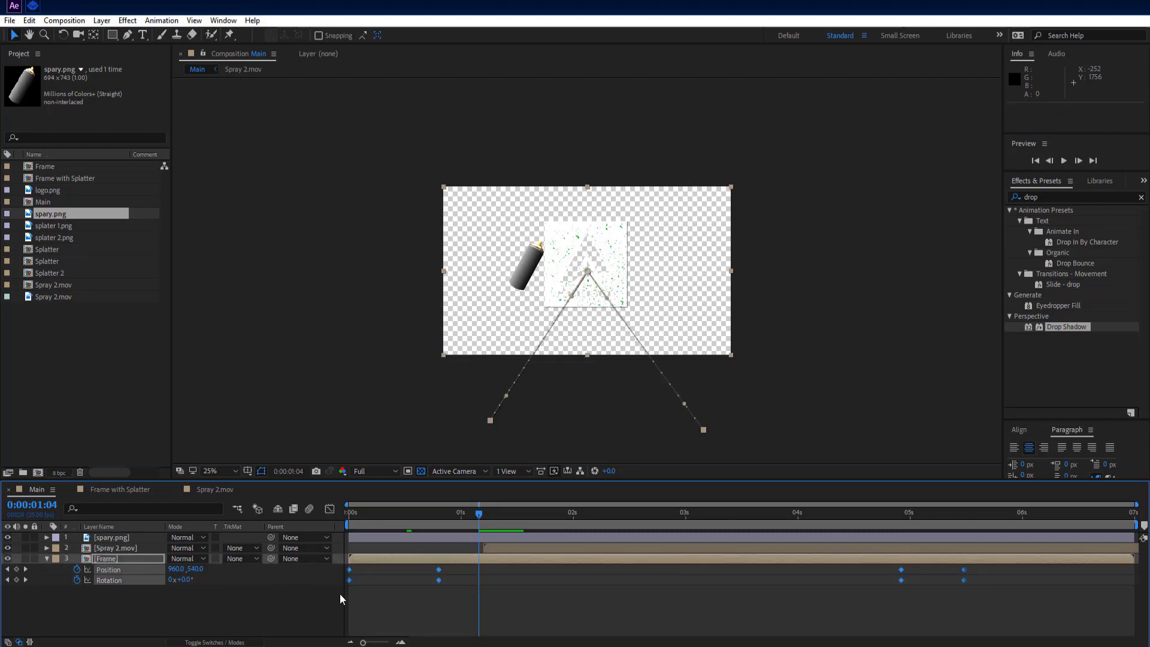
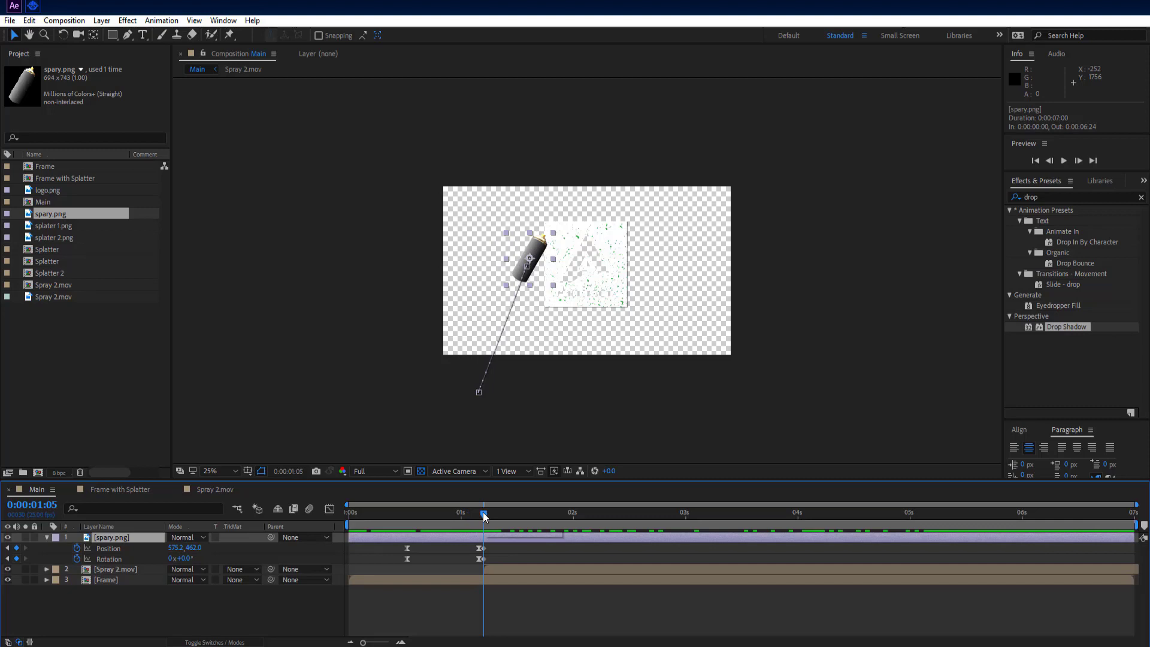
Add hold keyframes for the spray can's current position and rotation at 0:00:01:08
drag(485, 517, 497, 518)
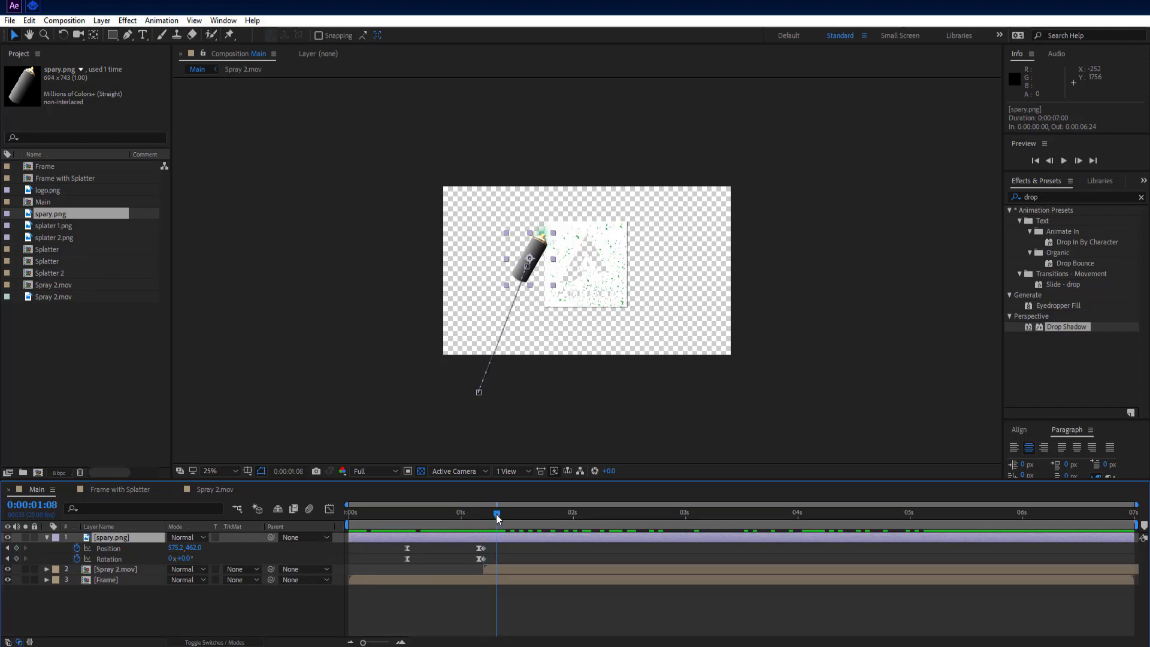
click(16, 548)
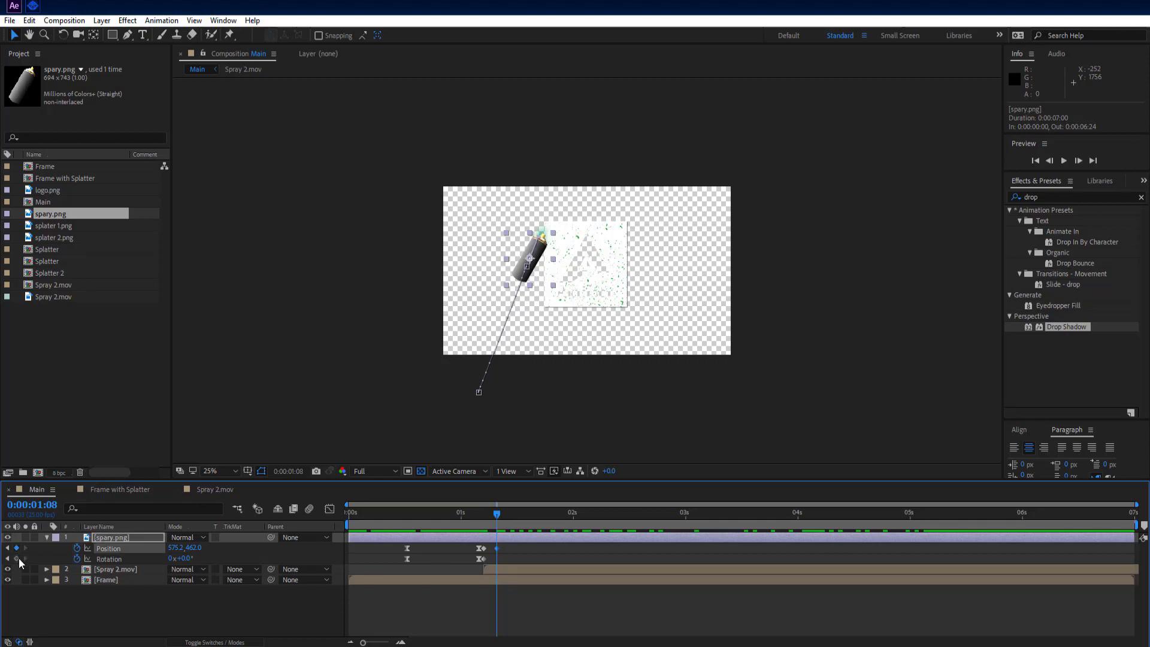
click(16, 558)
Keyframe the spray can along the paint stroke at about 1077, 386 at 0:00:01:15 and about 603, 566 at 0:00:01:22
drag(499, 513, 530, 519)
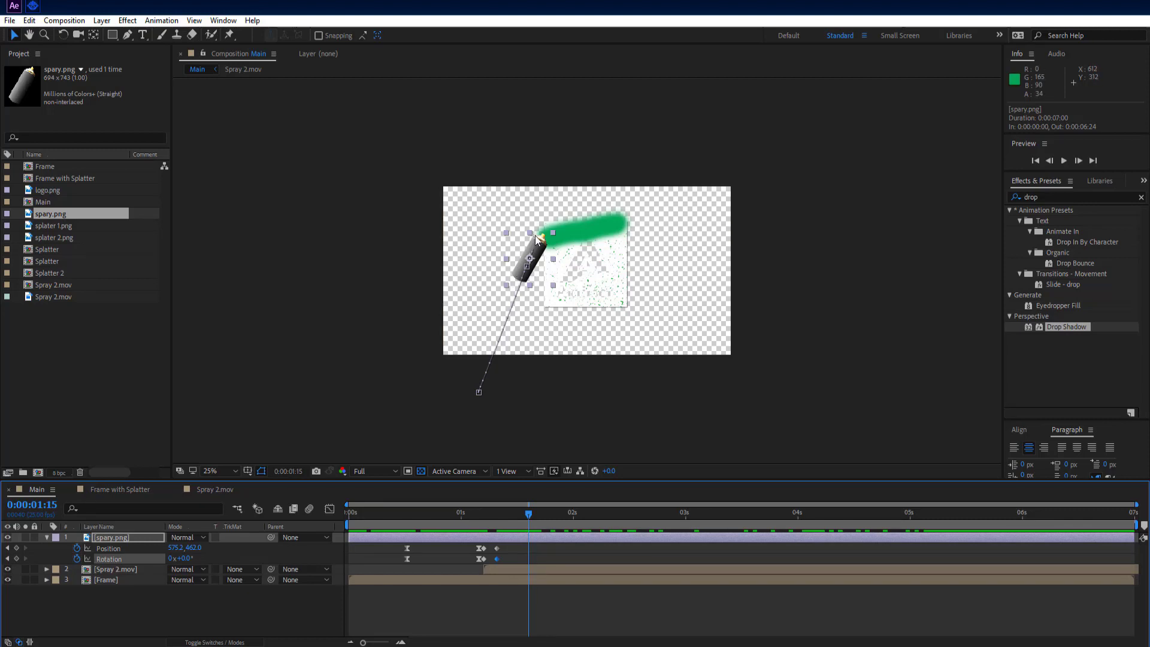
key(period)
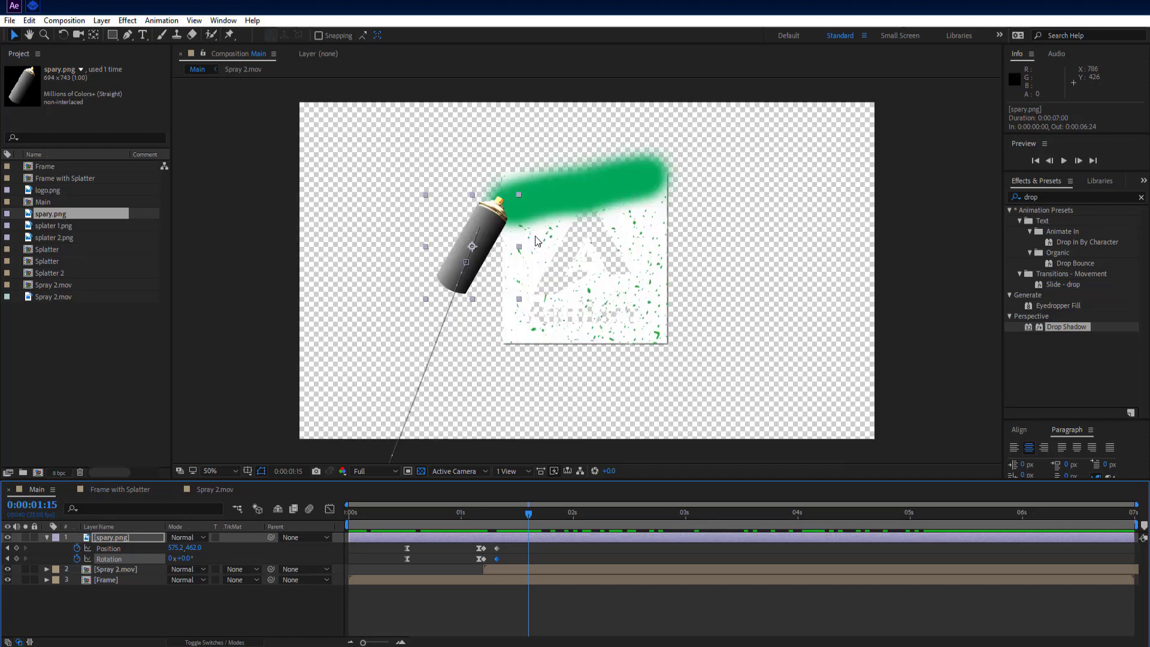
drag(501, 239, 641, 210)
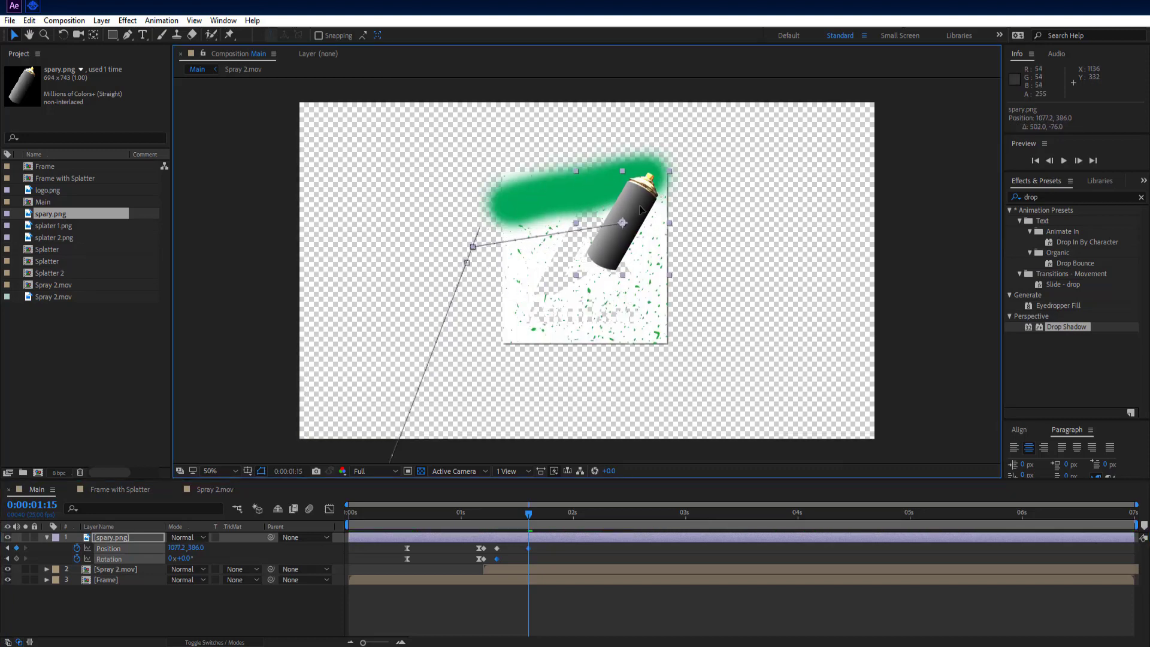
drag(528, 513, 559, 518)
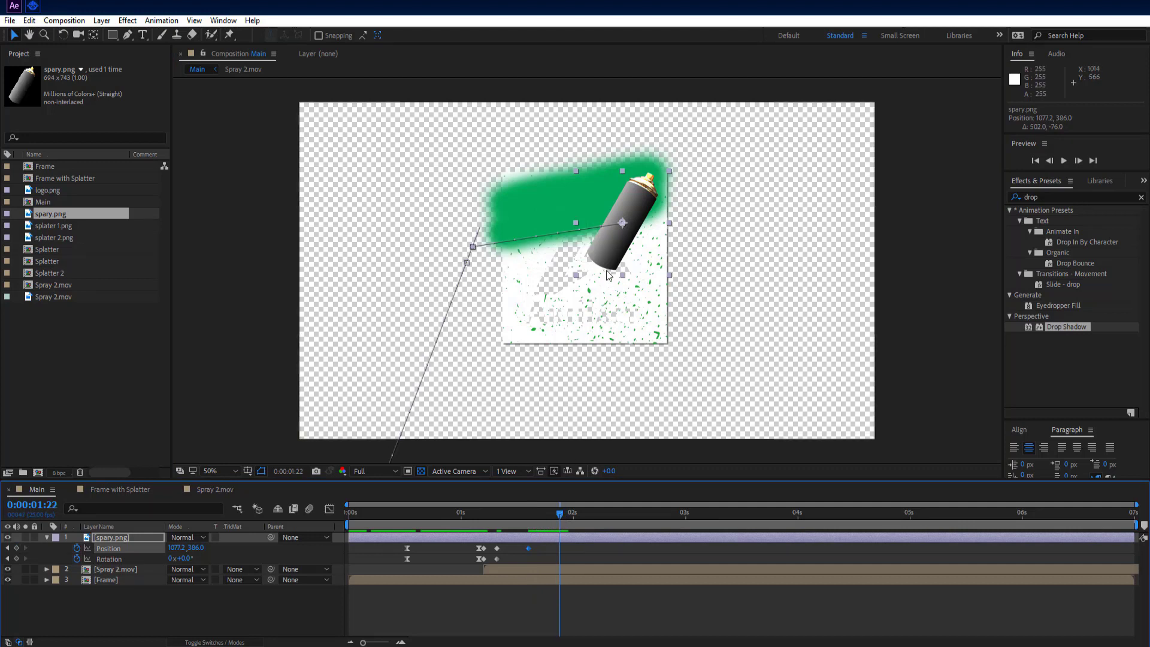
drag(592, 218, 451, 272)
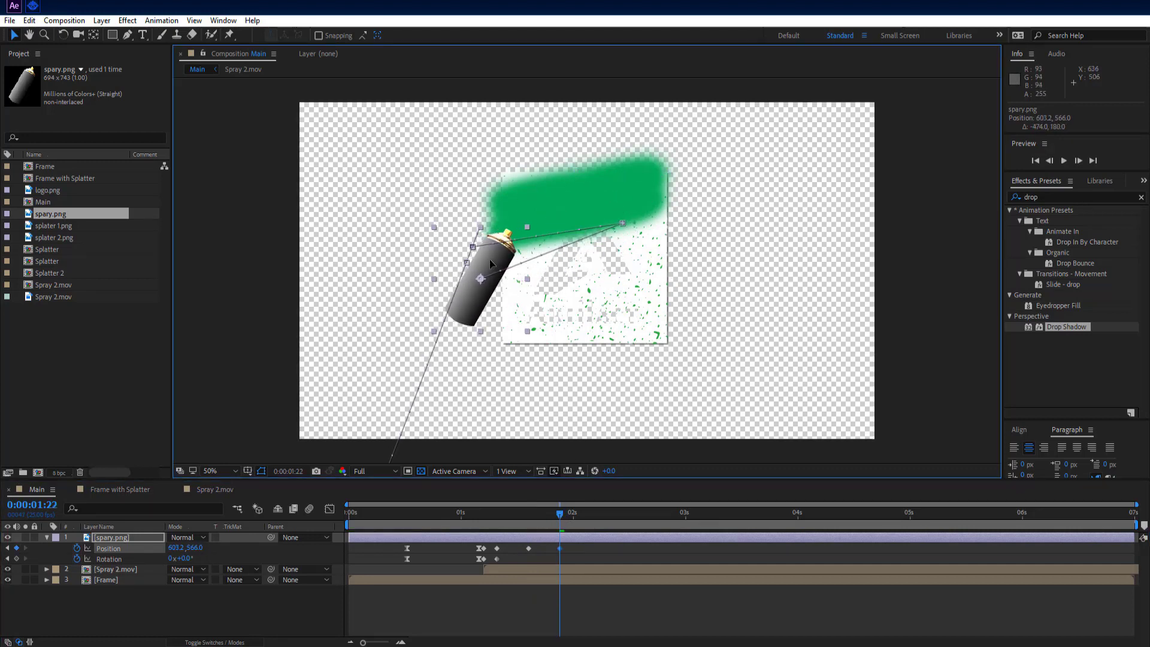
Keyframe the spray can's position along the paint stroke at about 1083, 536 at 0:00:02:04 and about 611, 684 at 0:00:02:11
drag(561, 516, 592, 516)
drag(484, 261, 628, 252)
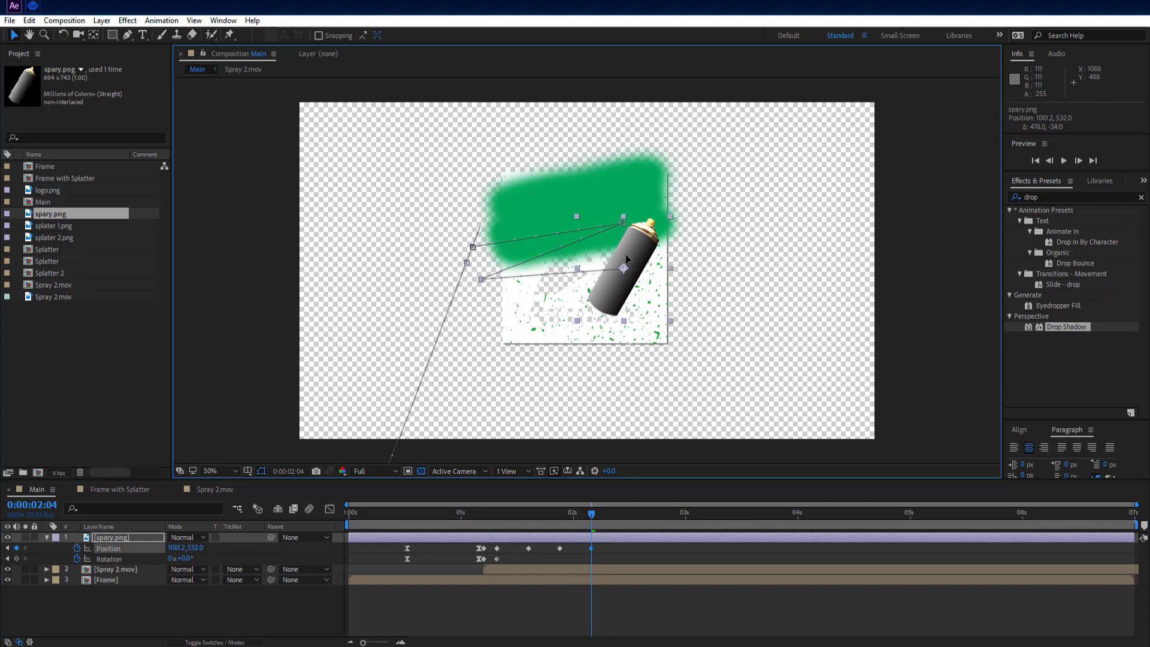
drag(594, 515, 628, 521)
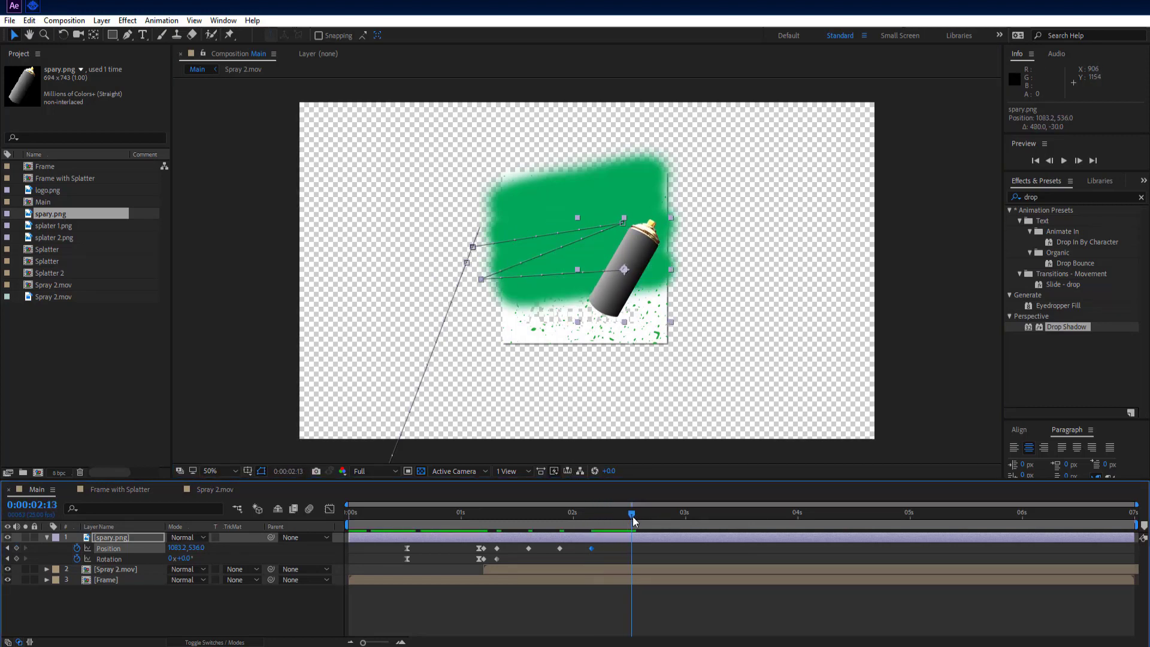
mouse_move(640, 251)
mouse_down()
mouse_move(491, 303)
mouse_move(498, 296)
mouse_up()
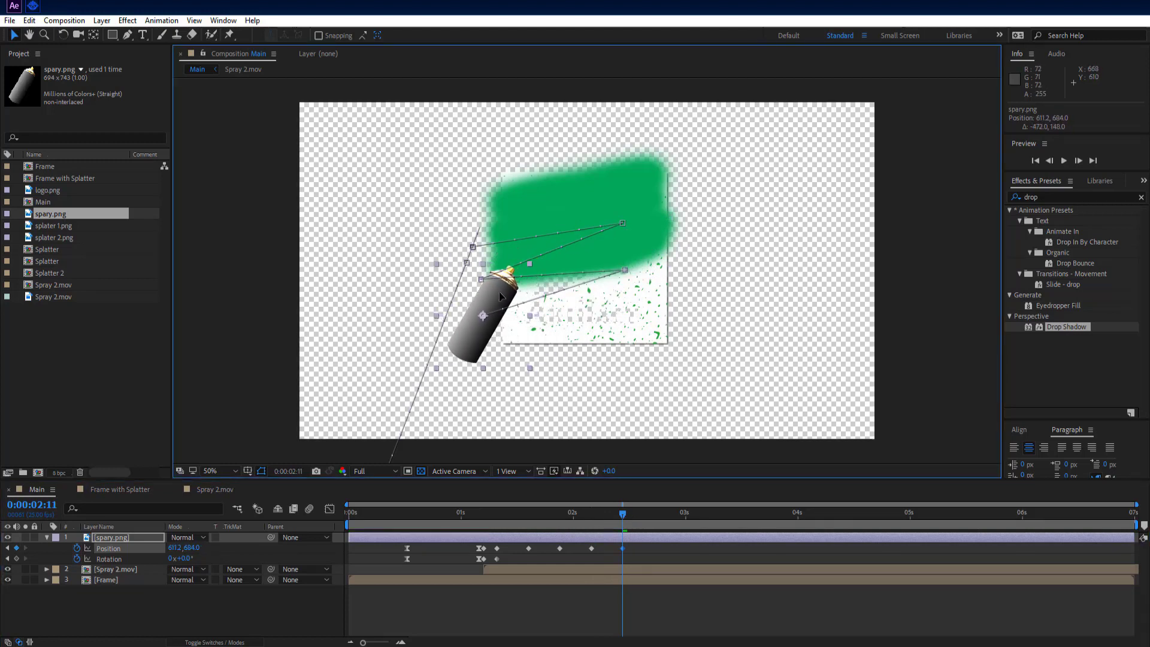
Continue following the stroke with spray can position keyframes at about 1081, 684 at 0:00:02:18 and about 643, 816 at 0:00:03:00
mouse_move(620, 518)
mouse_down()
mouse_move(664, 516)
mouse_move(654, 516)
mouse_up()
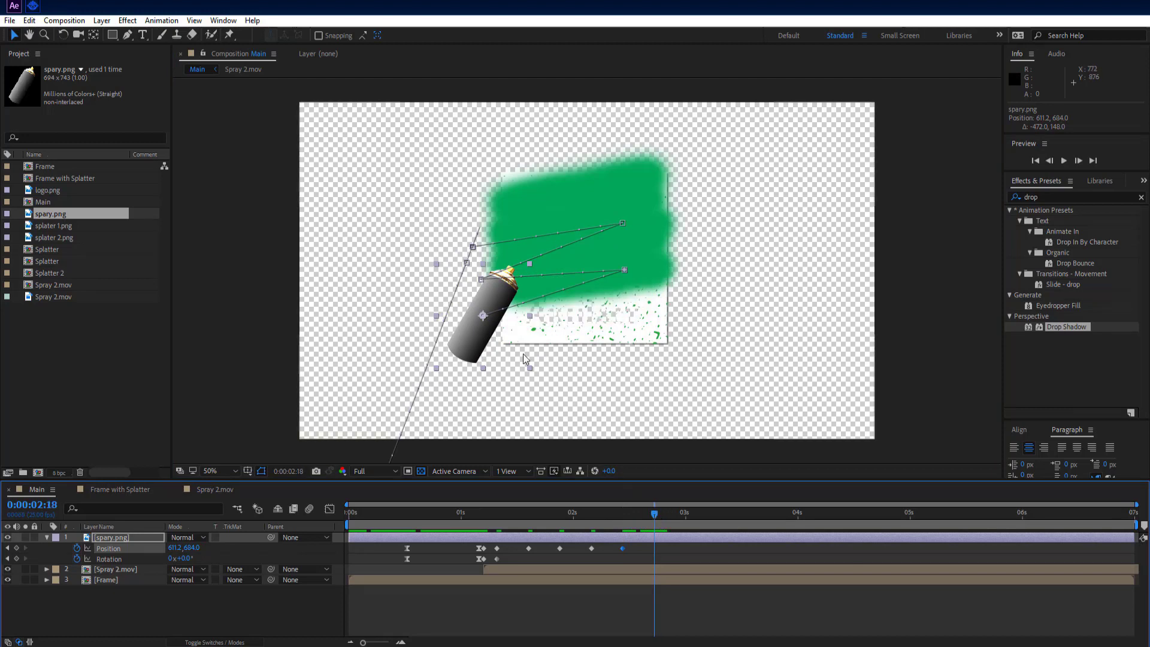
mouse_move(524, 297)
mouse_down()
mouse_move(587, 302)
mouse_move(651, 337)
mouse_up()
mouse_move(656, 513)
mouse_down()
mouse_move(698, 516)
mouse_move(688, 513)
mouse_up()
drag(640, 303, 509, 347)
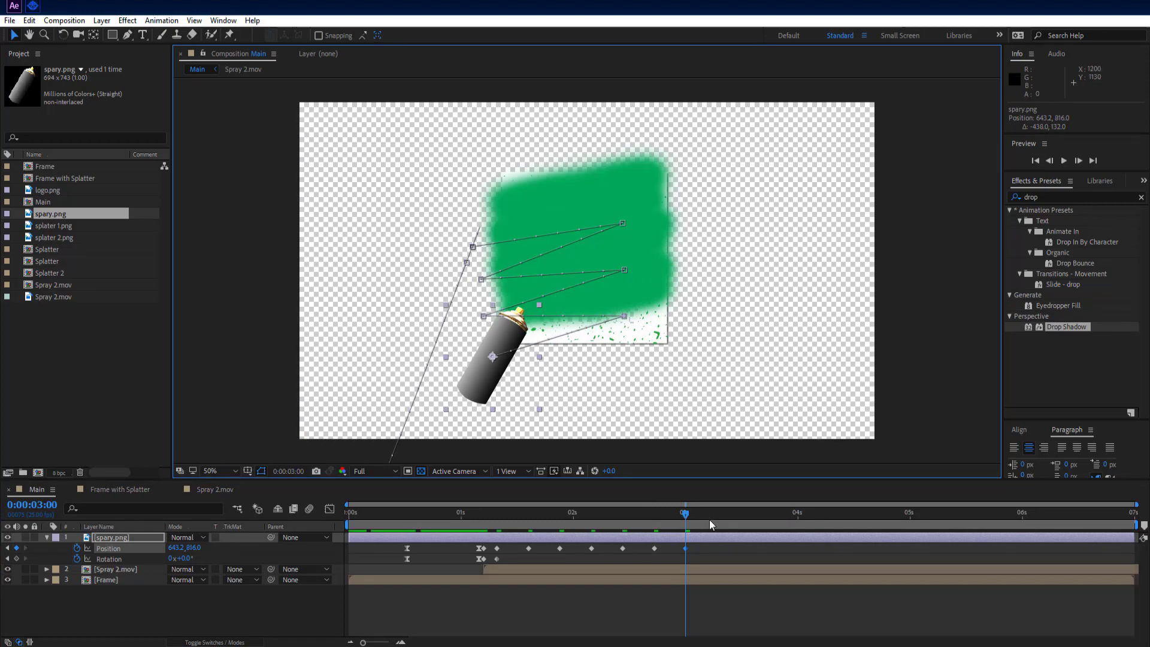
Keyframe the spray can at about 1089, 828 at 0:00:03:08, and add position and rotation keyframes at 0:00:03:07
drag(686, 519, 723, 519)
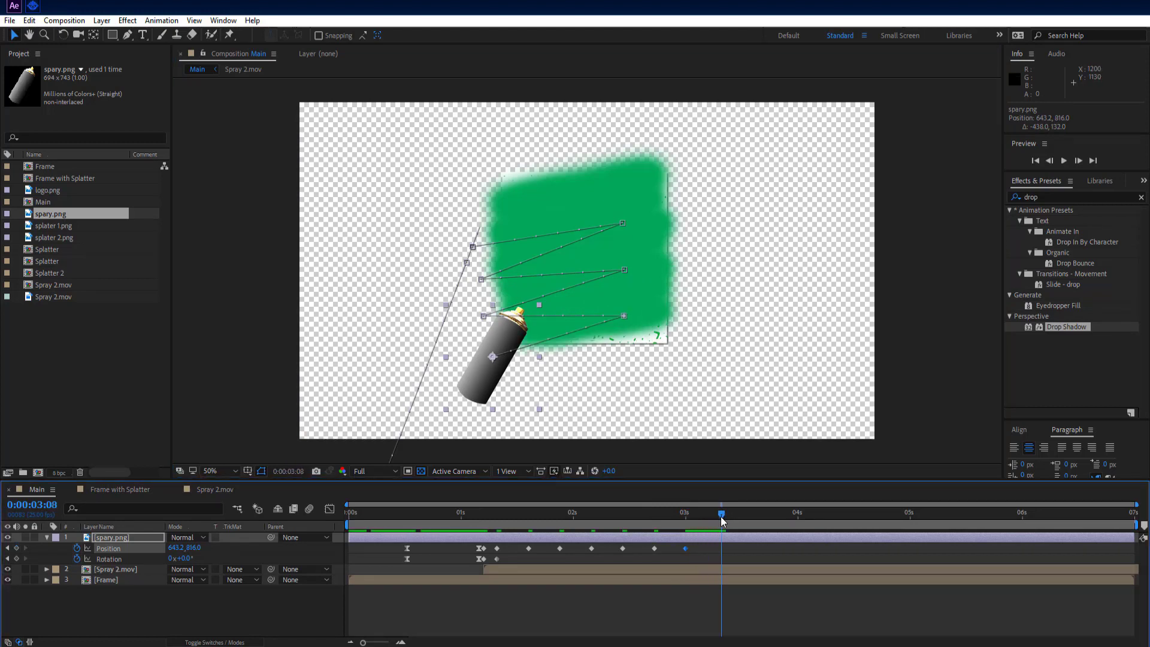
drag(493, 337, 627, 342)
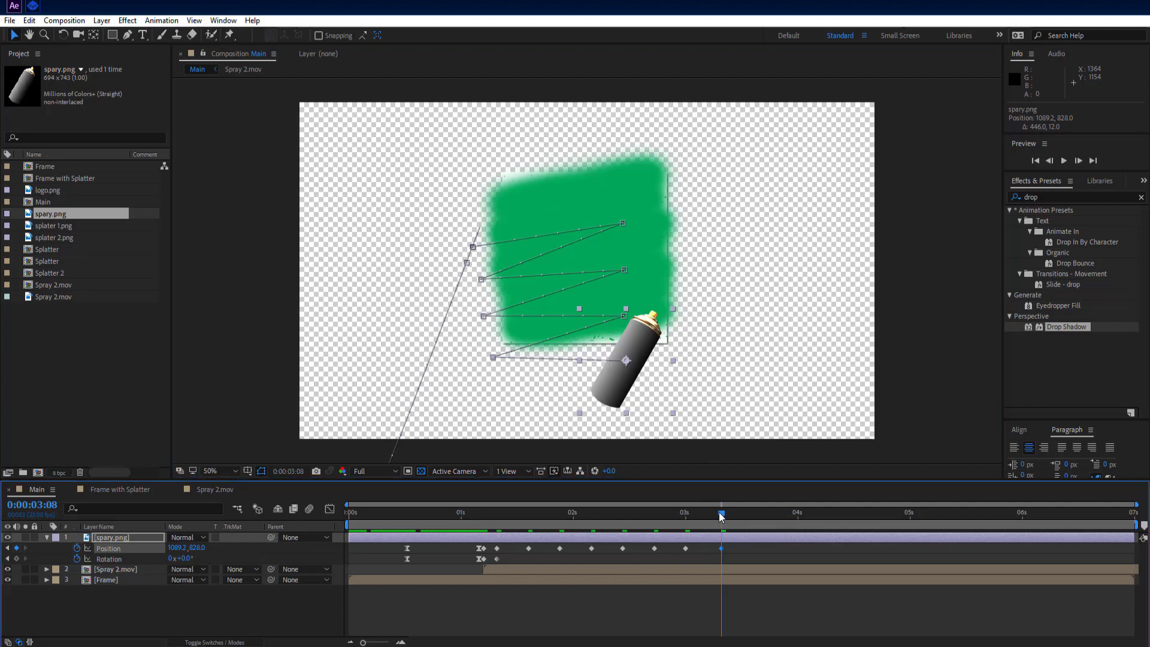
drag(722, 516, 718, 517)
click(16, 548)
click(17, 558)
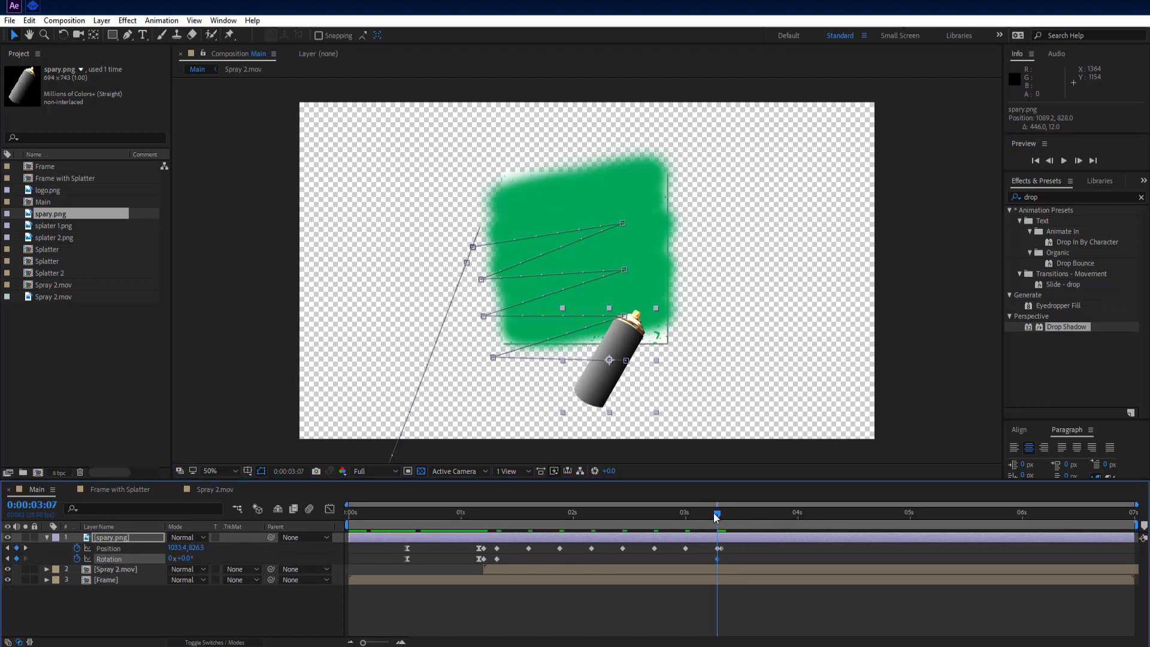
At 0:00:03:19, move the spray can below the frame to about 1429, 1336, rotate it to -30°, and collapse its layer
drag(716, 516, 770, 519)
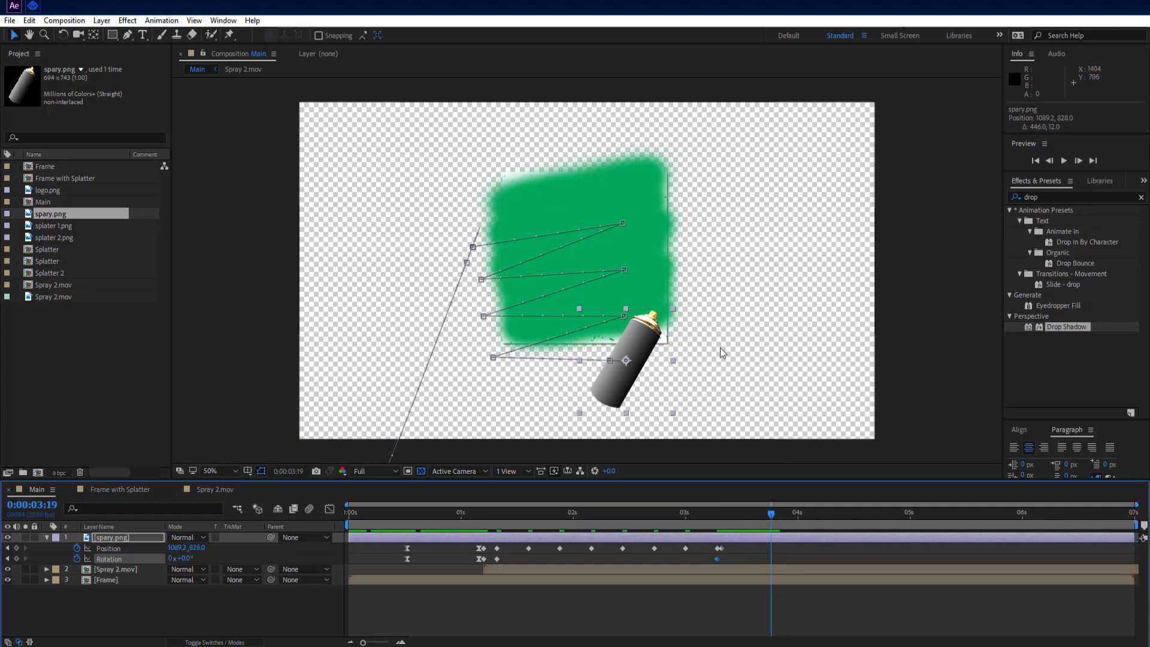
key(comma)
drag(611, 310, 664, 389)
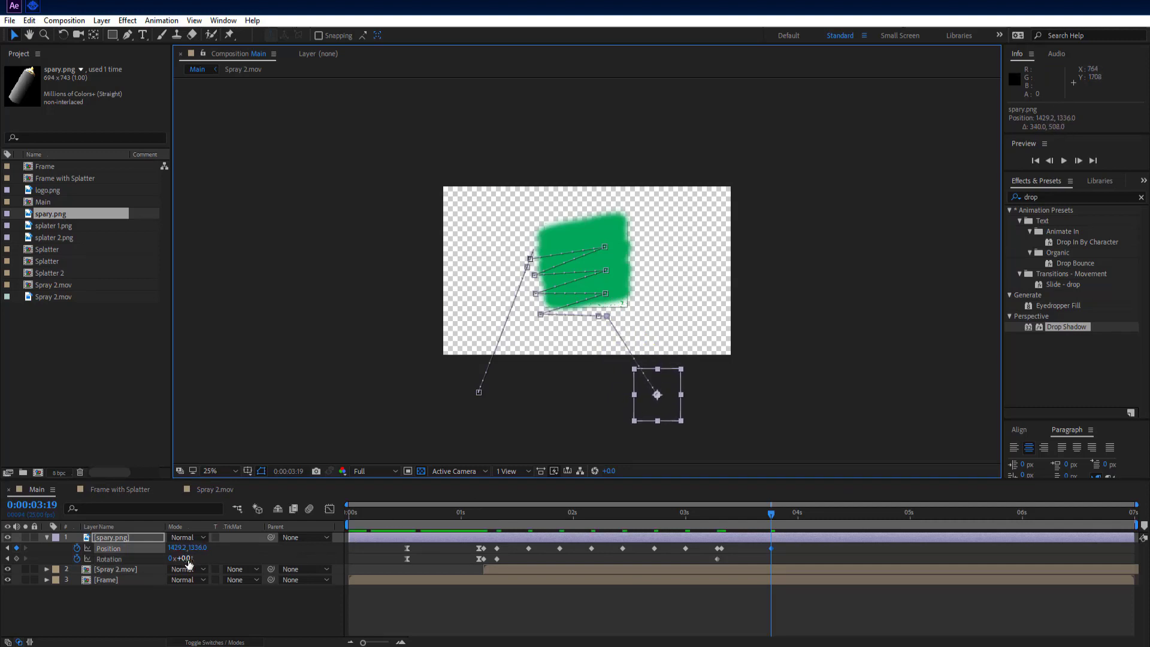
drag(187, 559, 169, 558)
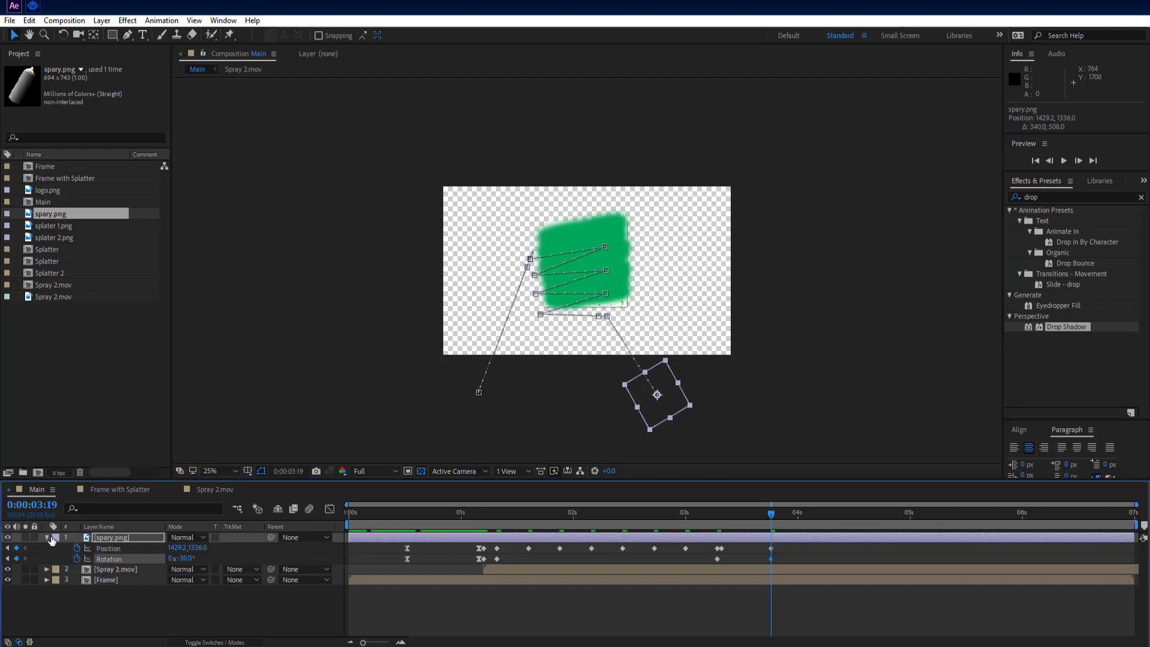
key(F2)
click(48, 536)
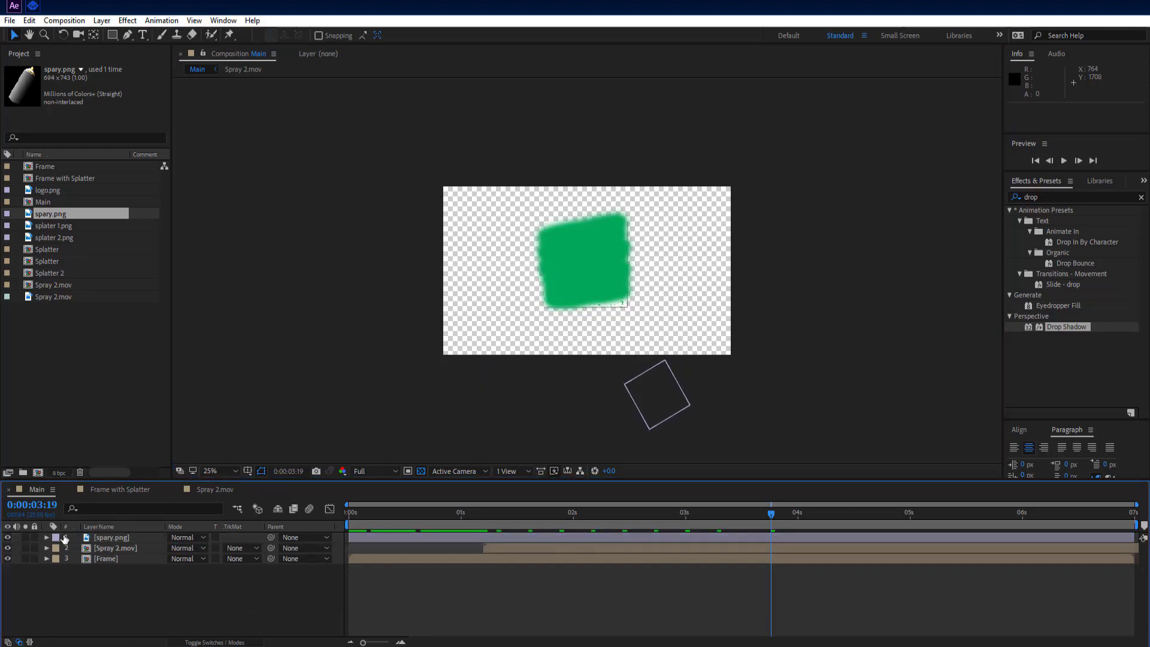
Reveal the spary.png and Frame keyframes, and shift the Frame's exit position and rotation keyframes to 0:00:03:02 and 0:00:03:16
mouse_move(772, 514)
mouse_down()
mouse_move(495, 520)
mouse_move(753, 537)
mouse_up()
key(Page_Down)
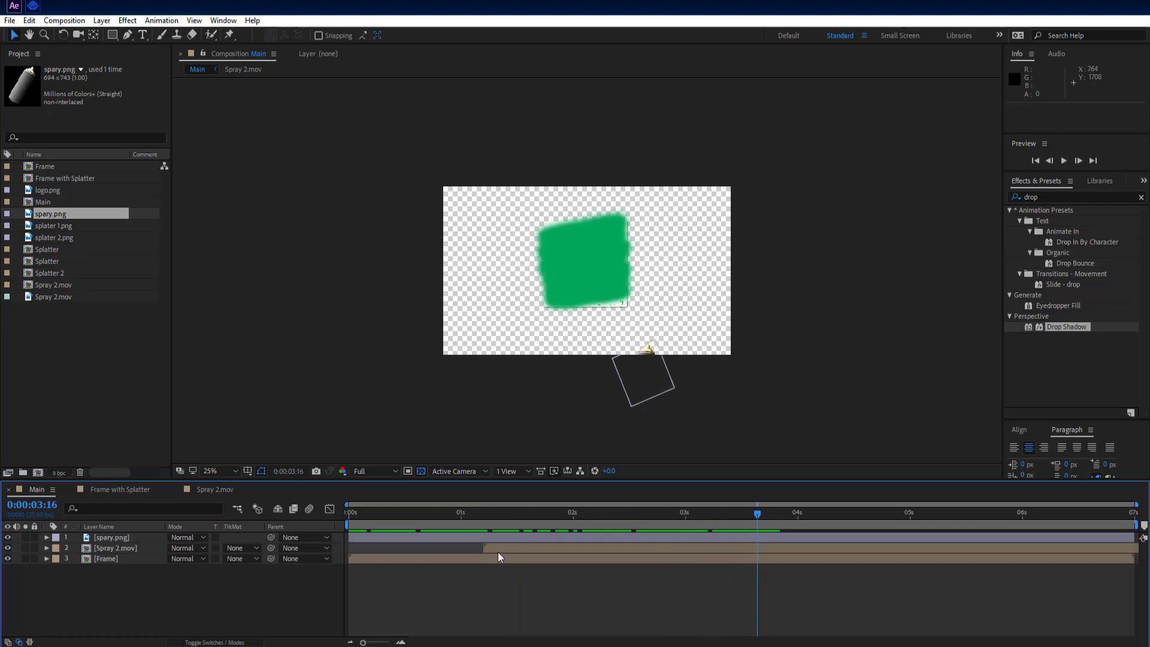
click(127, 539)
key(u)
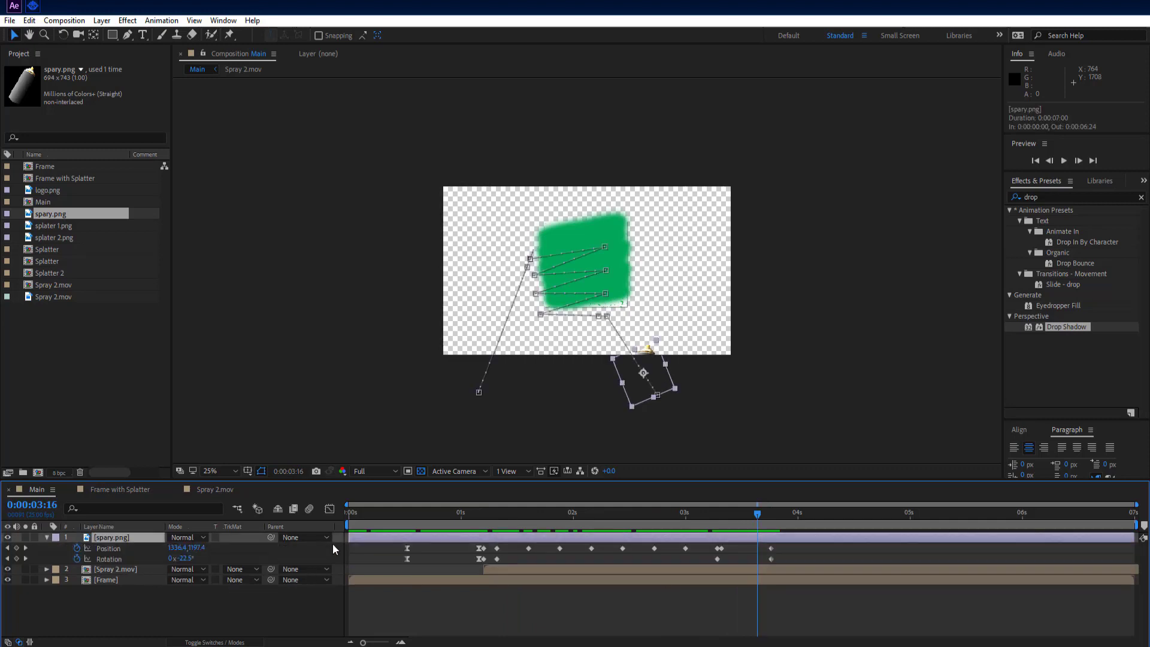
click(132, 577)
key(u)
drag(1028, 586, 703, 602)
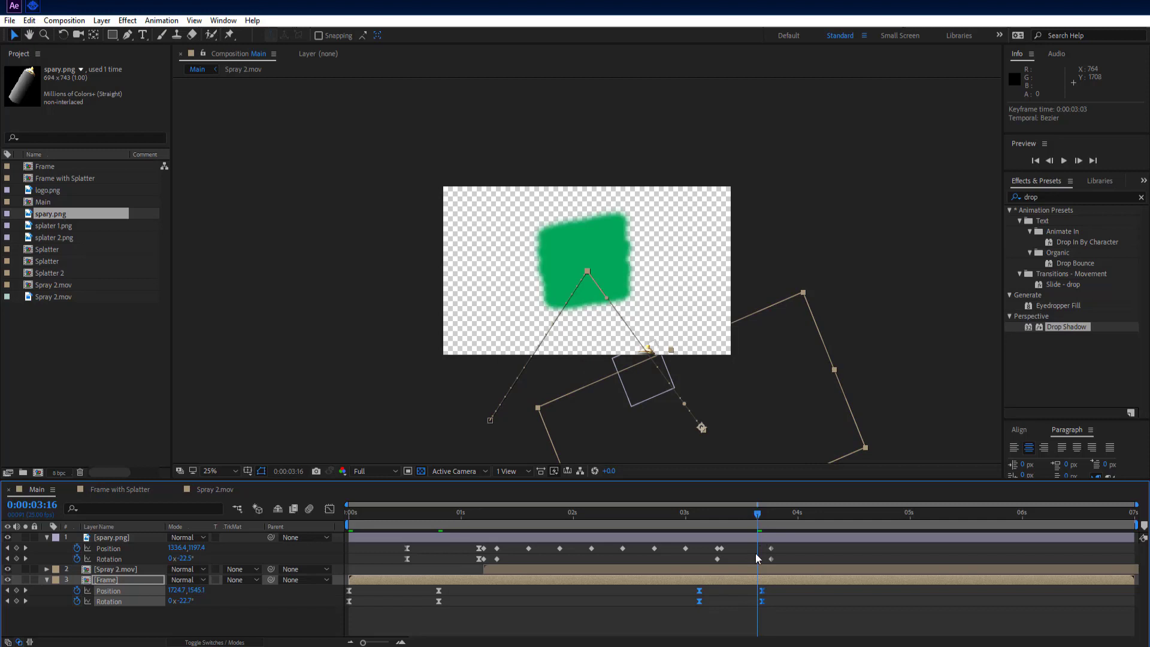
drag(699, 601, 695, 602)
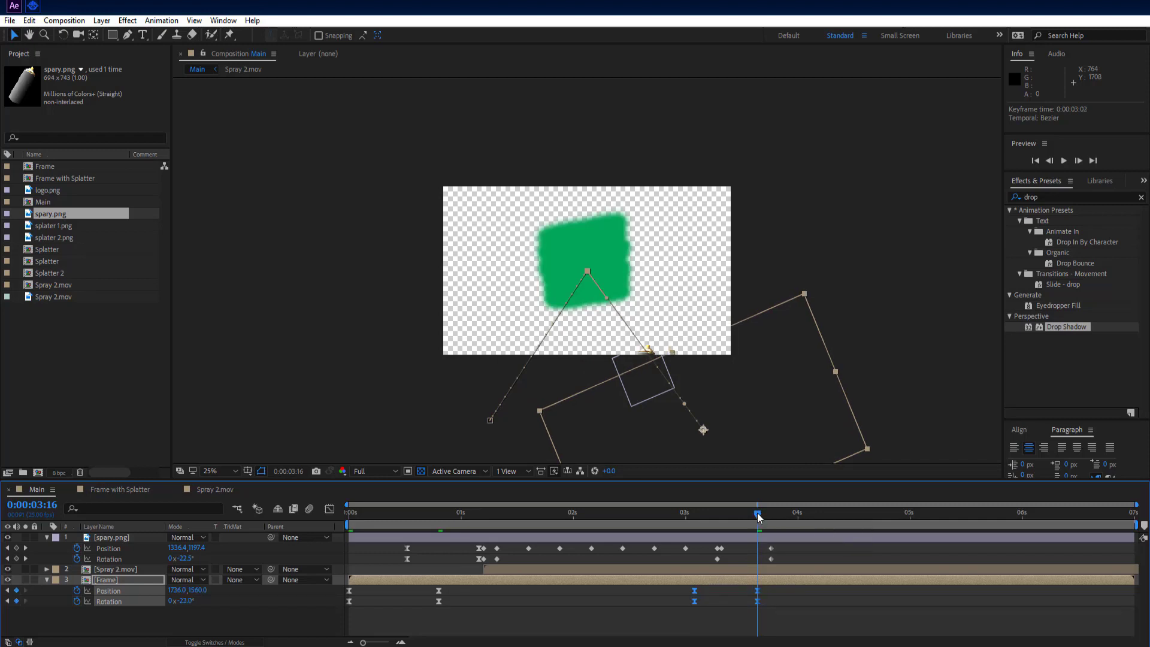
Check the animation up to 0:00:04:02, collapse the spary.png and Frame layers, and fit the composition to the viewer
mouse_move(758, 514)
mouse_down()
mouse_move(340, 515)
mouse_move(807, 572)
mouse_up()
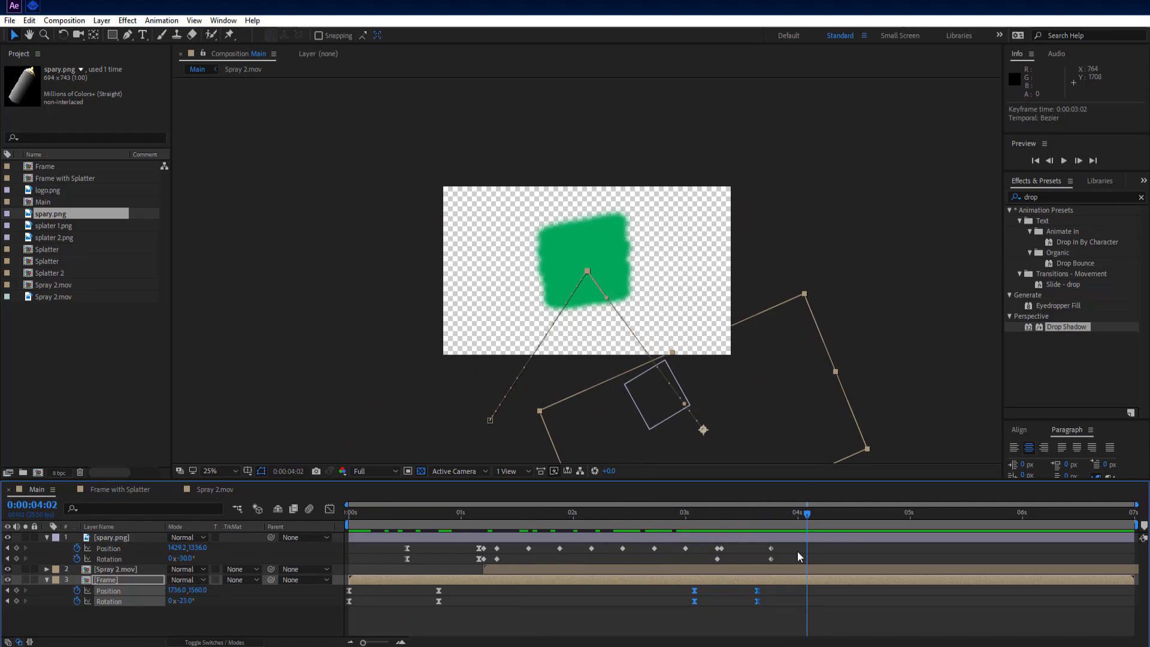
click(47, 537)
click(48, 558)
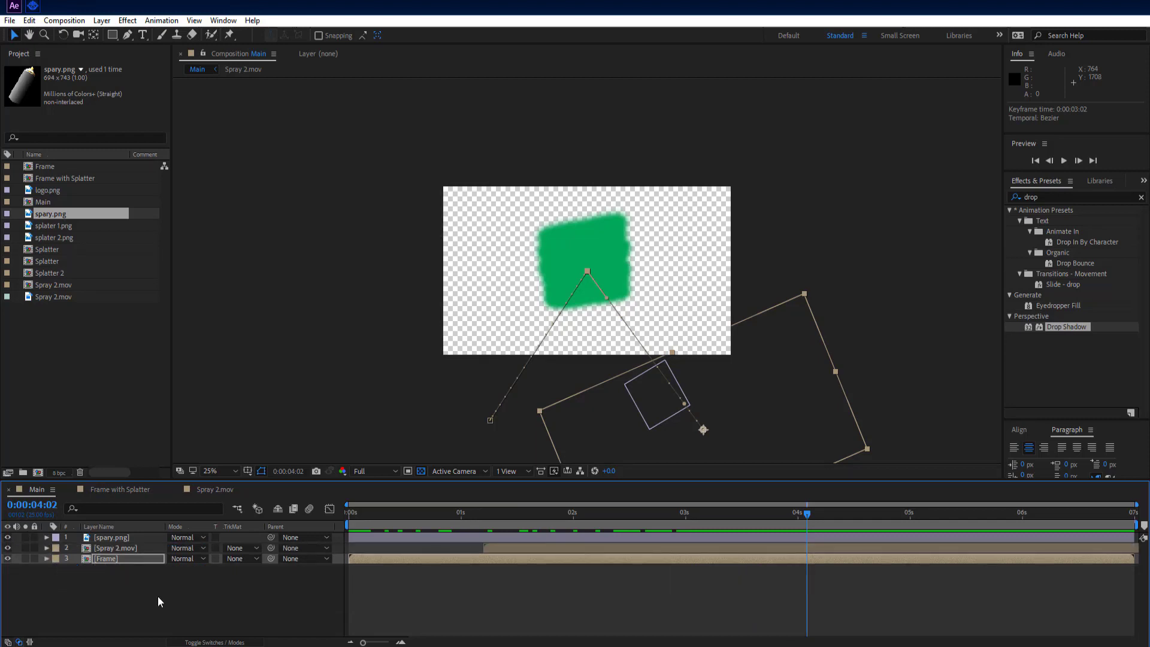
click(159, 601)
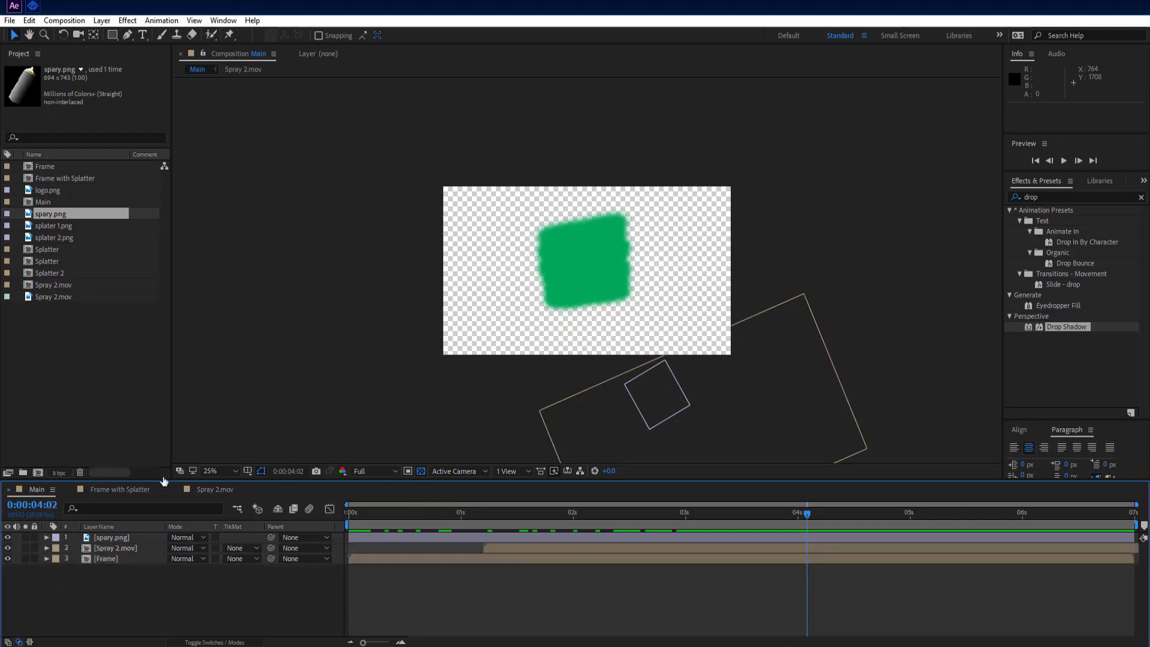
click(221, 473)
click(267, 263)
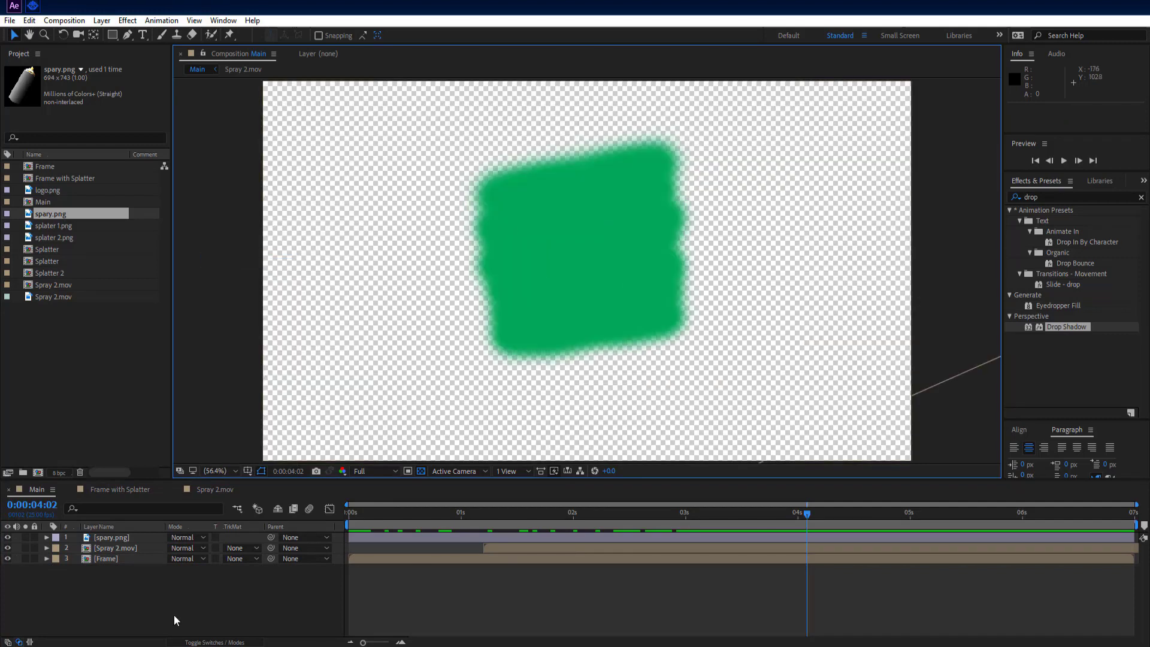
click(221, 591)
Duplicate the Spray 2.mov and Frame layers twice to have three copies of each
drag(816, 512, 466, 513)
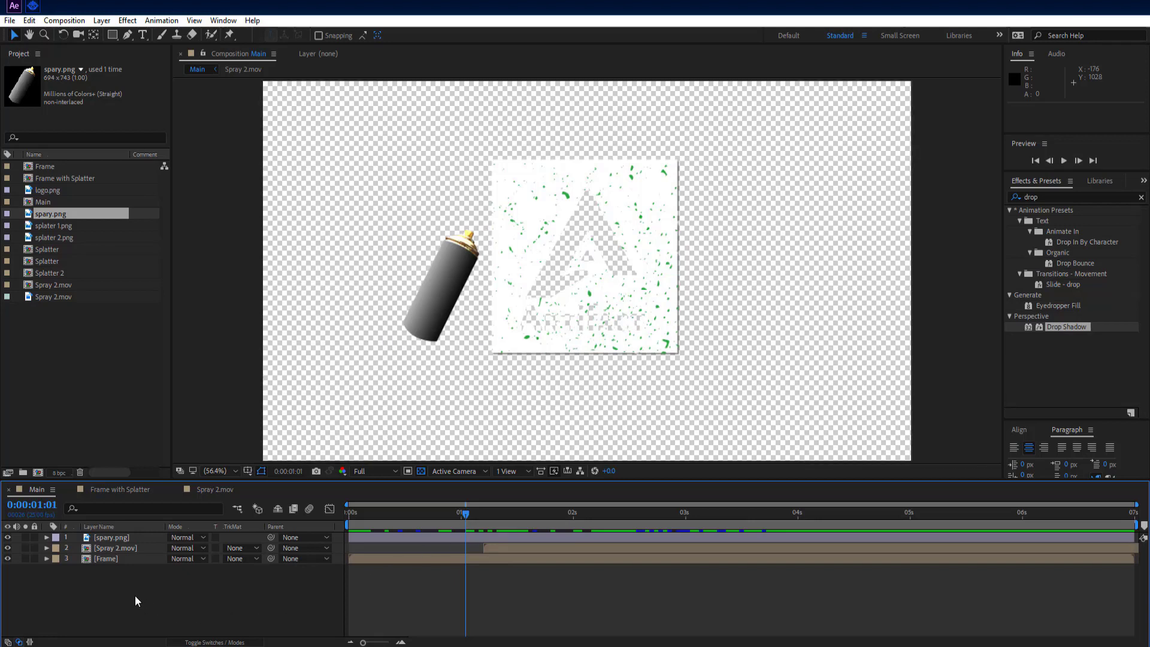
drag(132, 581, 121, 551)
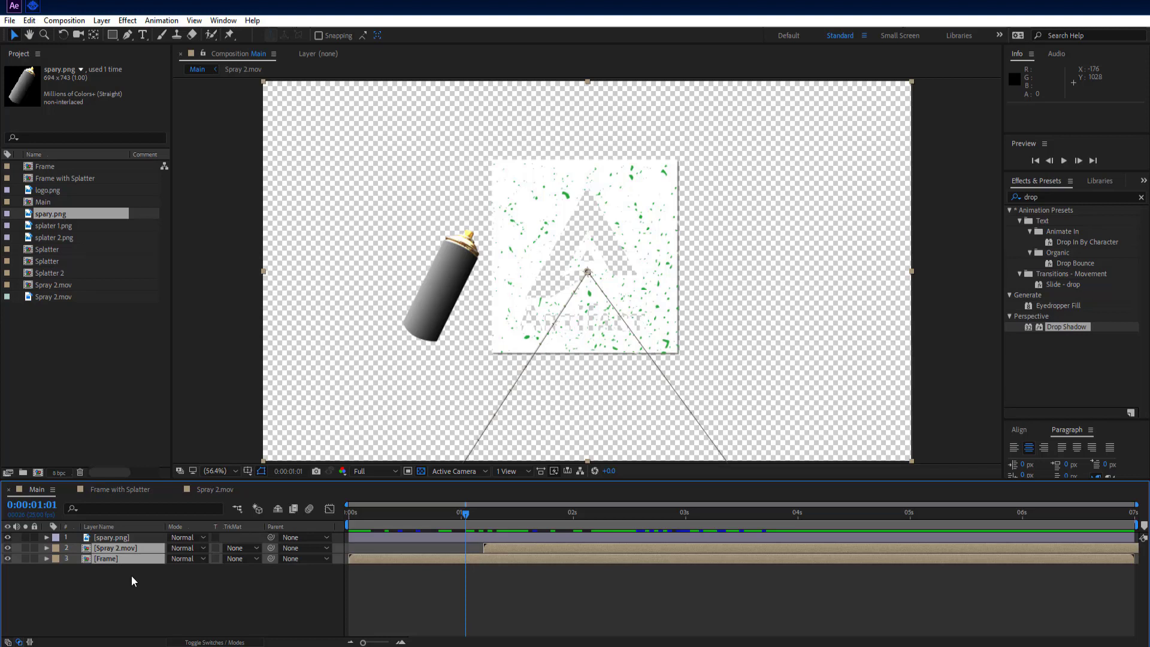
key(ctrl+d)
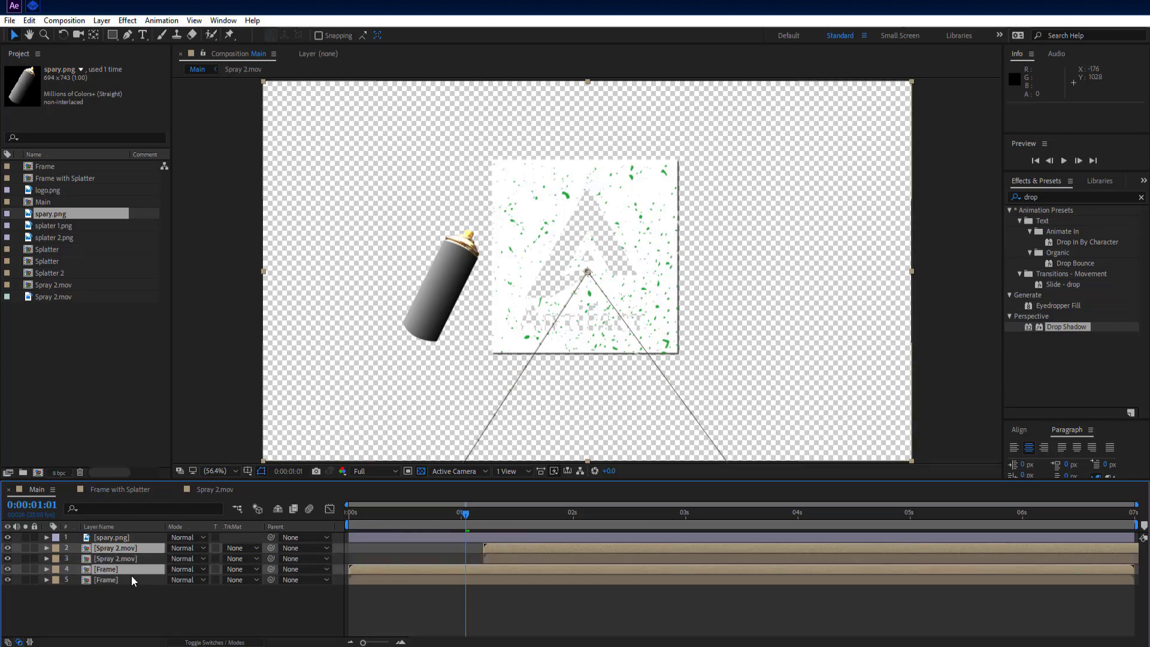
key(ctrl+d)
click(124, 609)
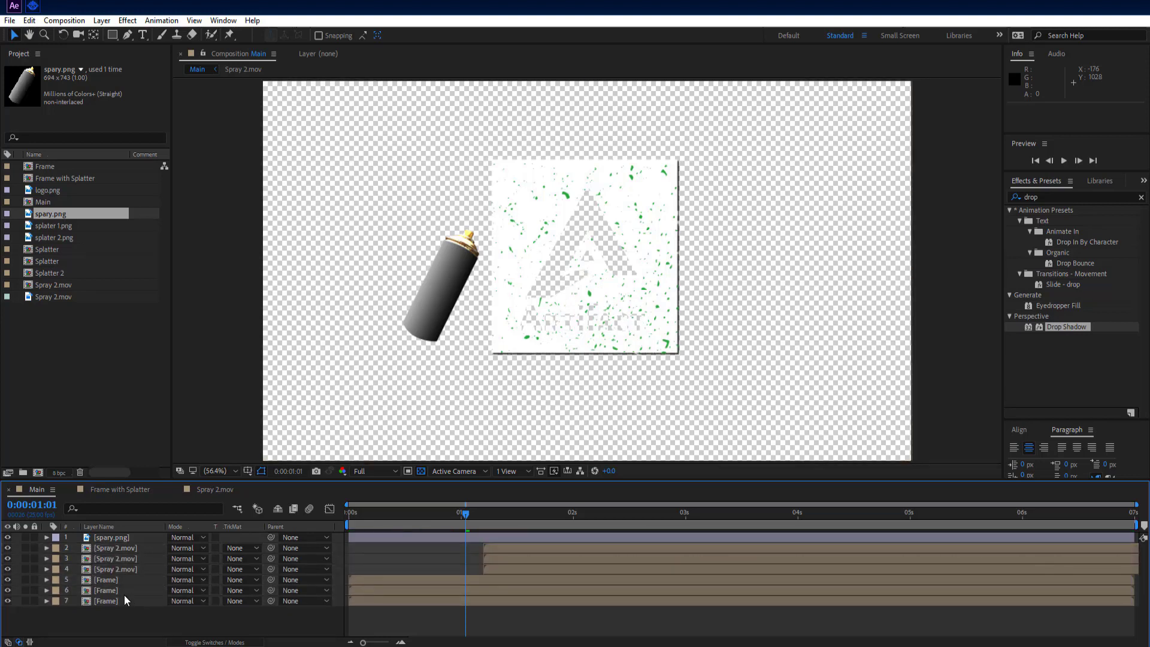
Reorder the layers so that each Spray 2.mov copy sits directly above its own Frame copy
drag(132, 548, 130, 594)
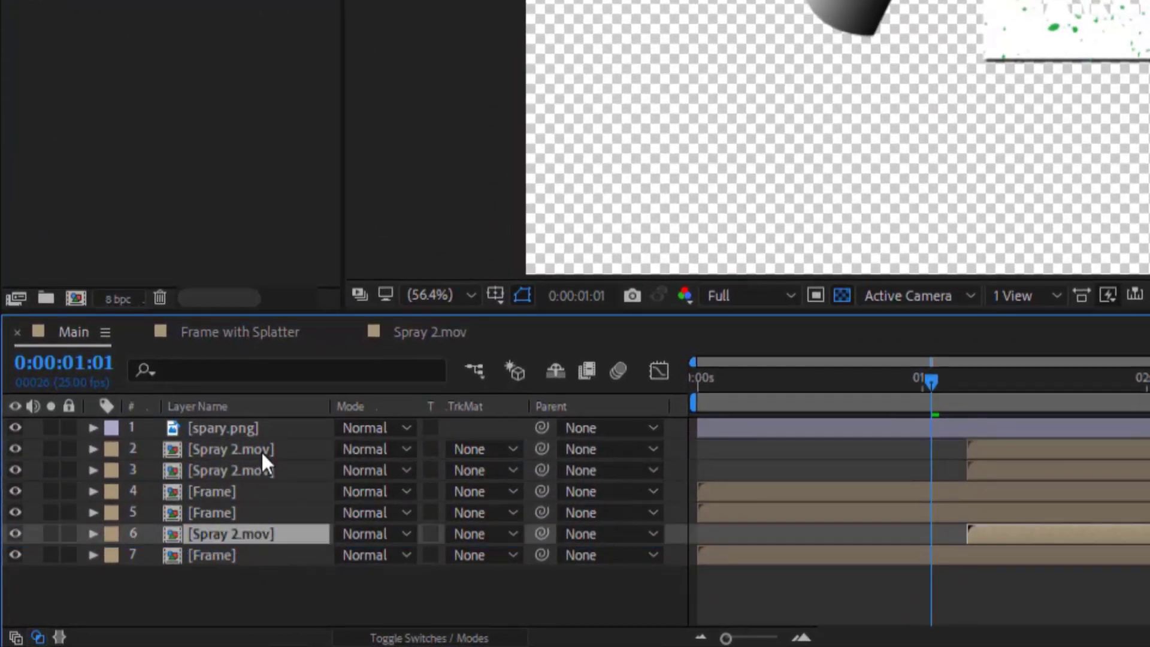
drag(260, 470, 256, 502)
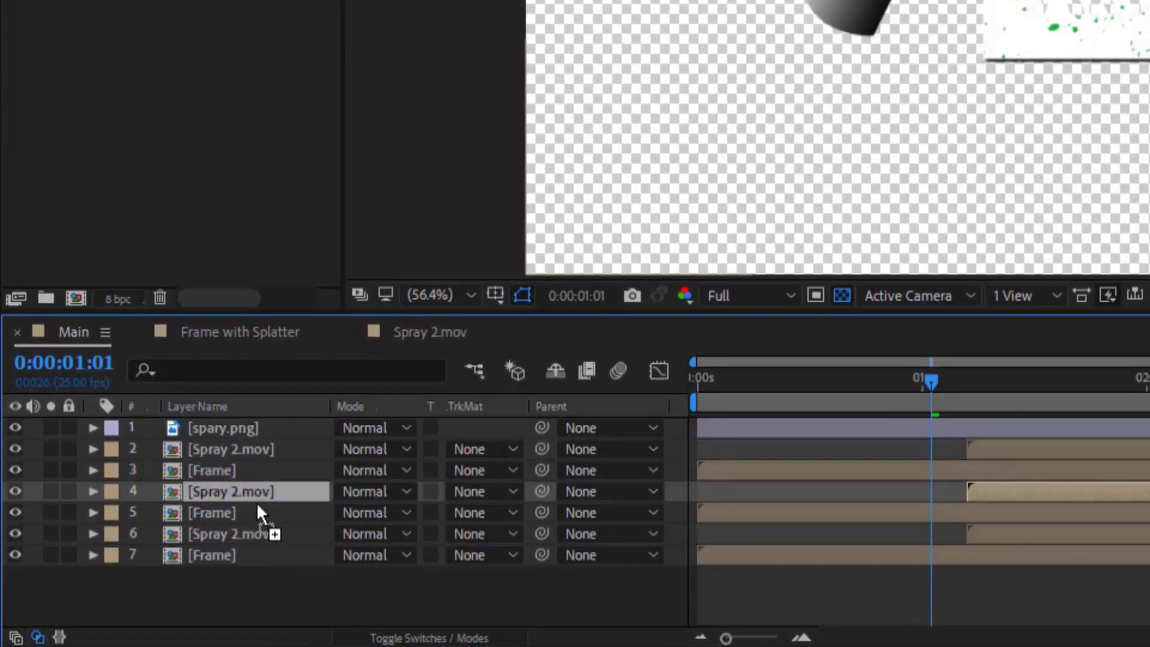
click(261, 447)
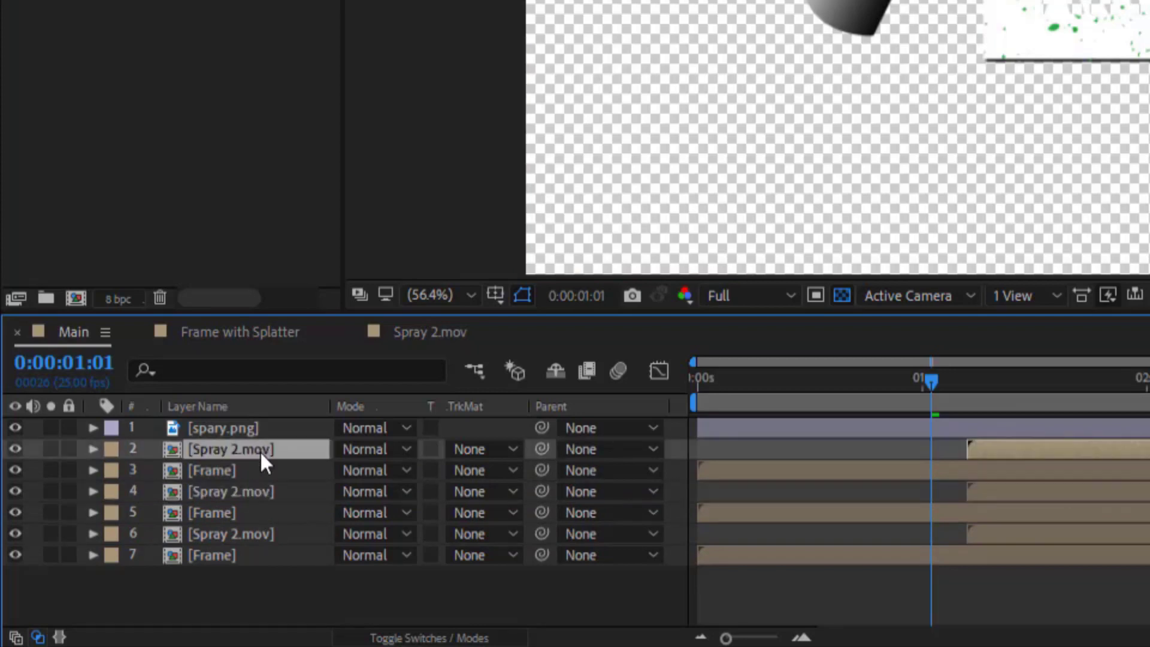
click(266, 556)
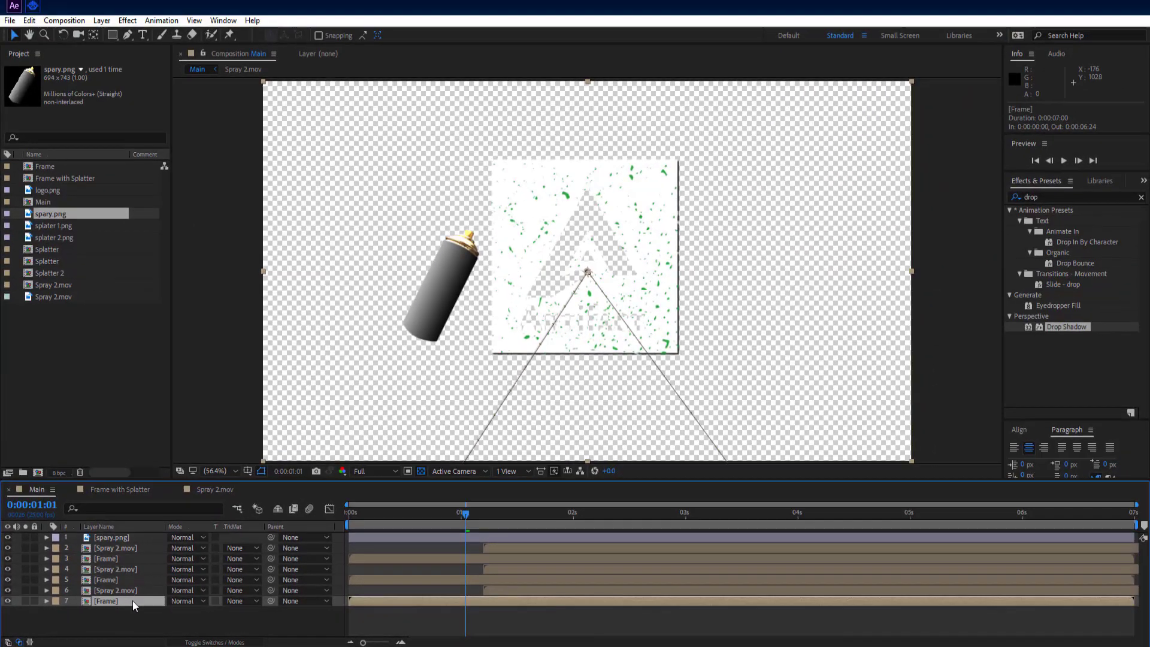
click(128, 590)
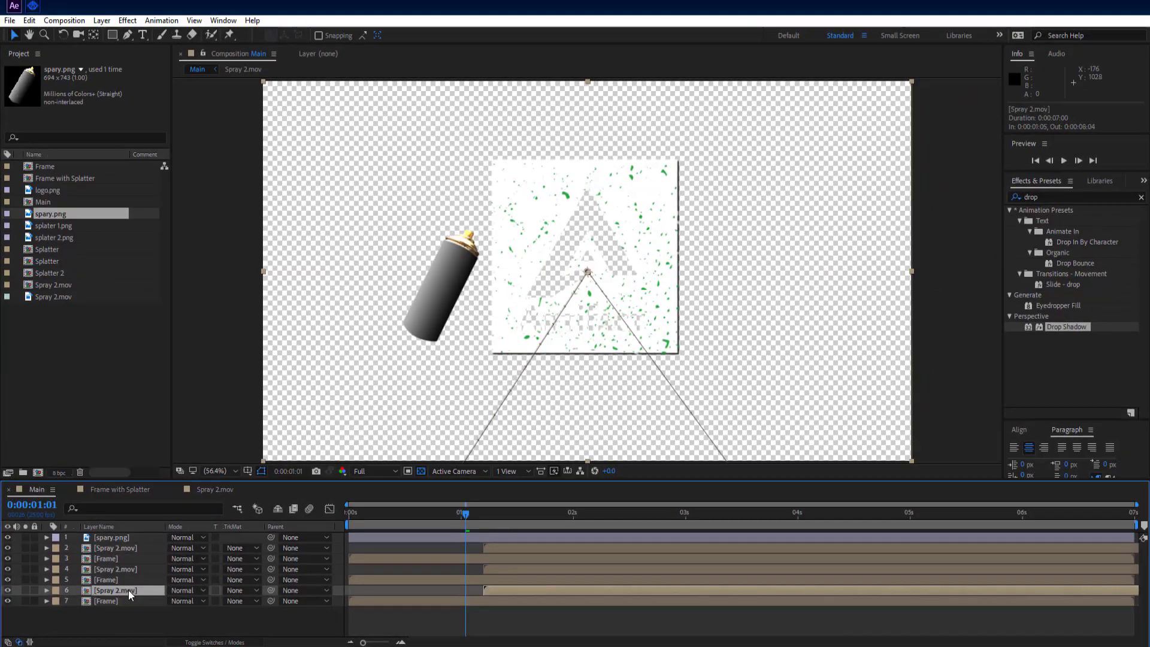
click(131, 548)
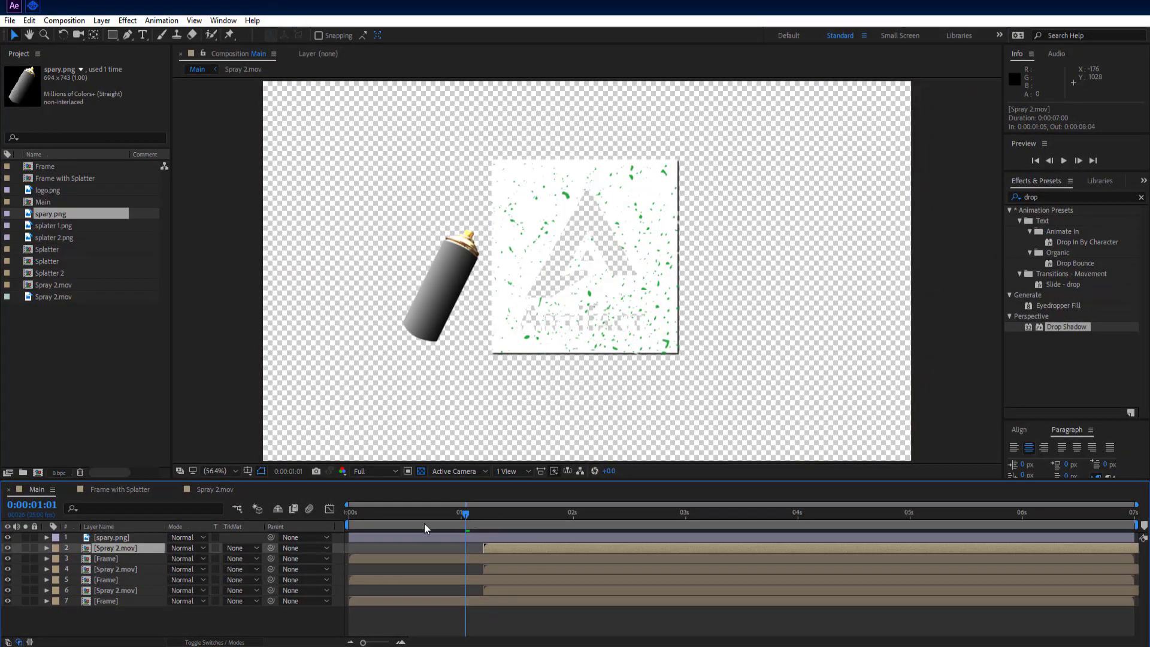
Split the topmost Spray 2.mov layer at the Frame's exit keyframe, 0:00:03:02, and delete the part after it
click(133, 559)
key(u)
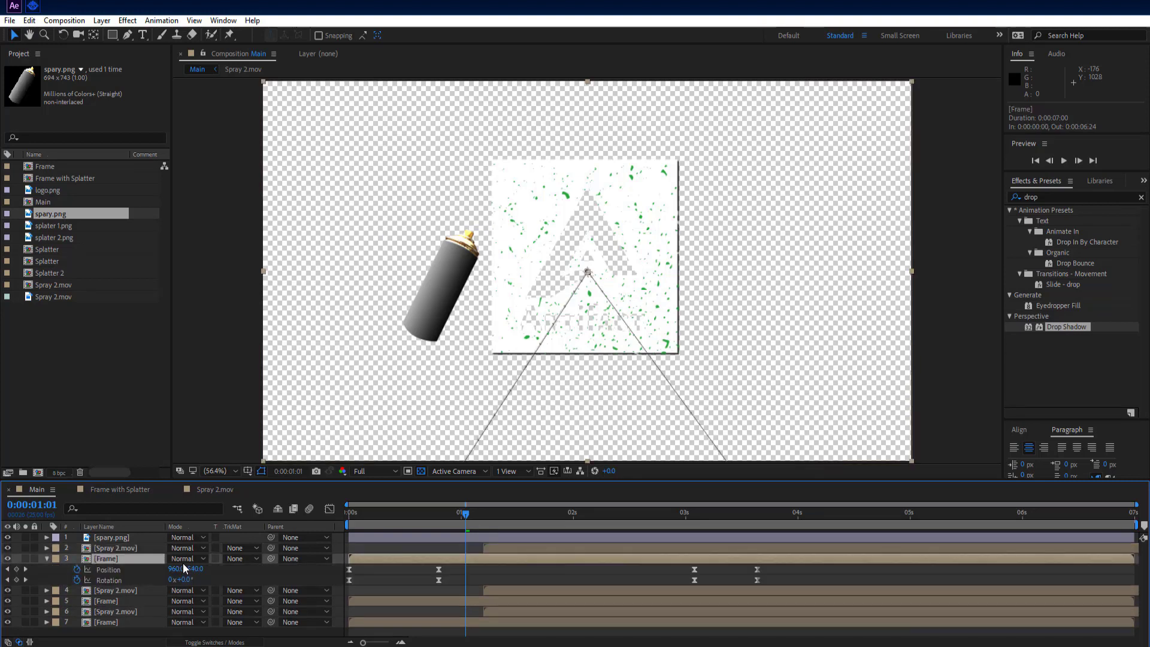
drag(470, 515, 694, 564)
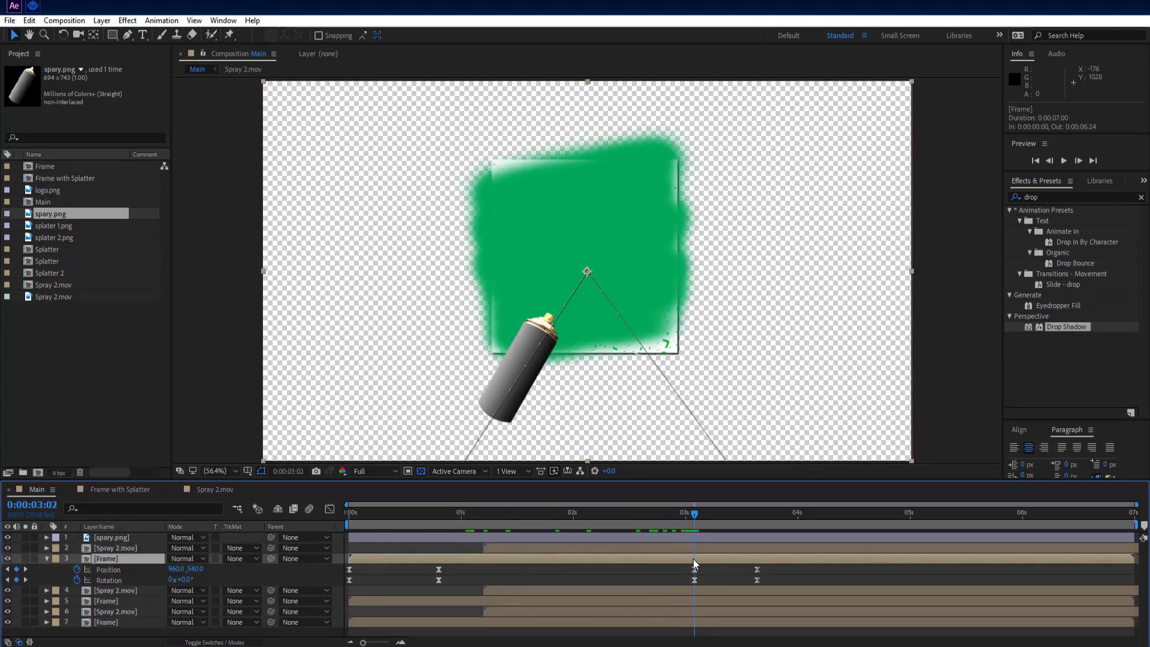
click(48, 558)
click(119, 550)
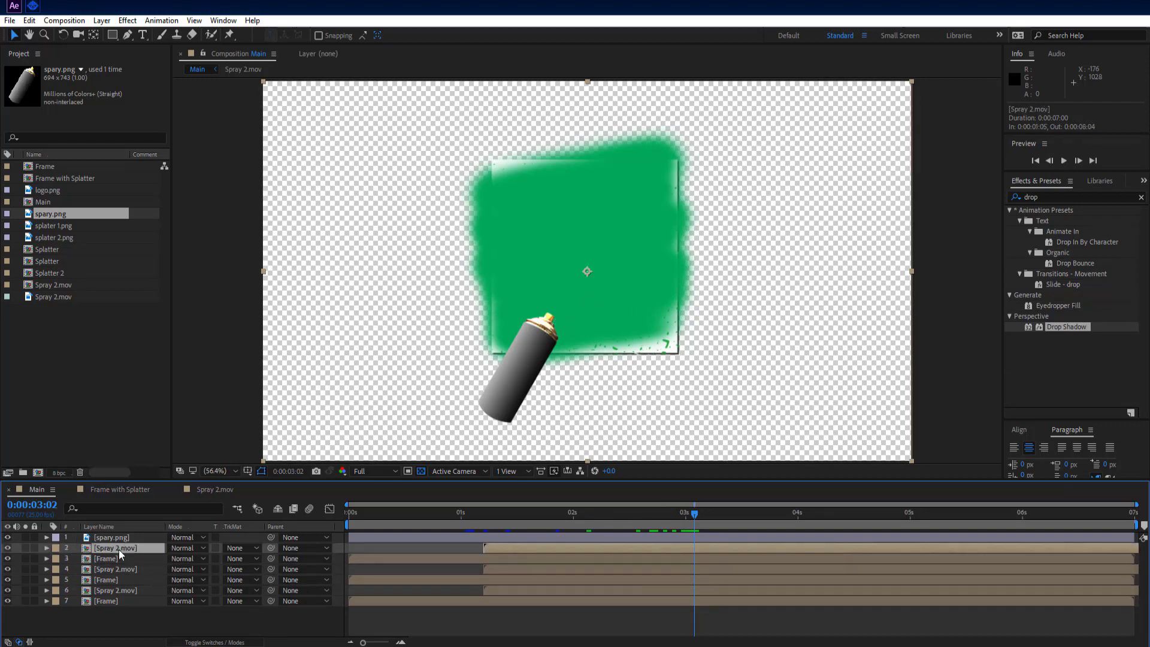
key(ctrl+d)
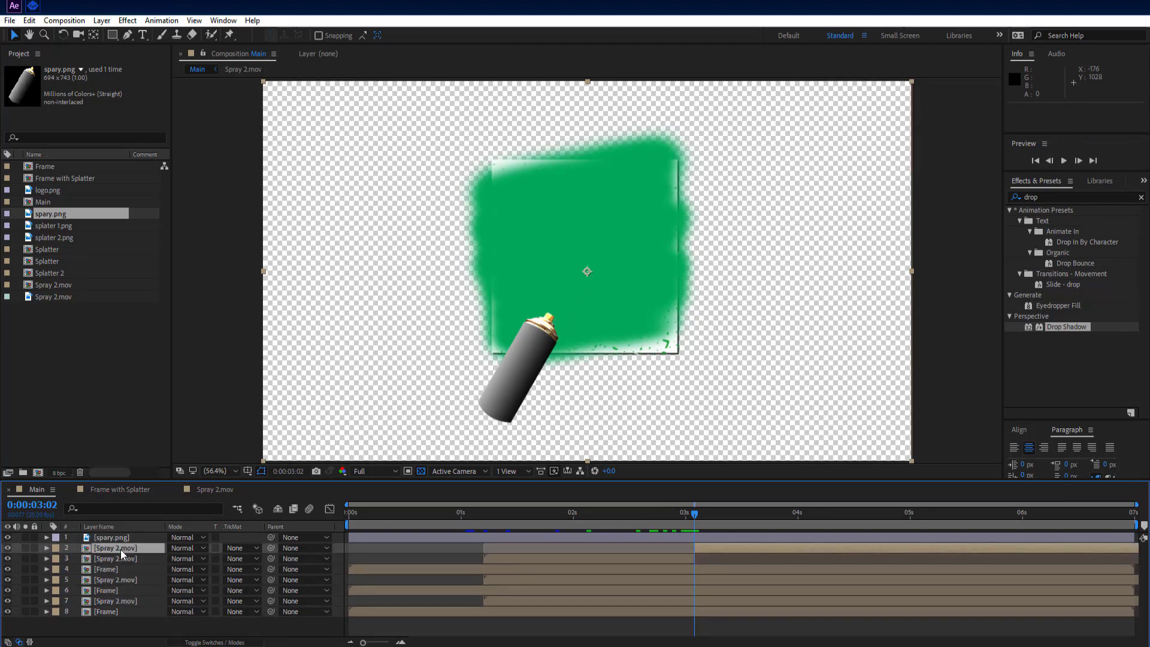
key(Delete)
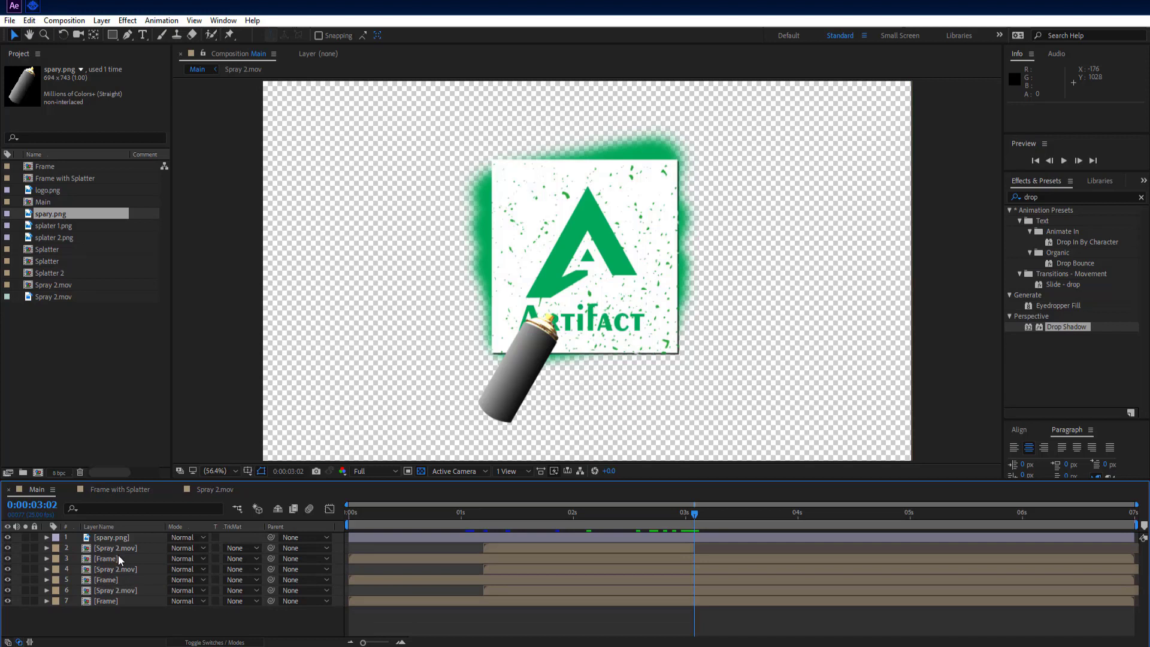
Give the middle Spray 2.mov copy an Alpha Matte and the lowest copy an Alpha Inverted Matte, each using the Frame above it
click(123, 558)
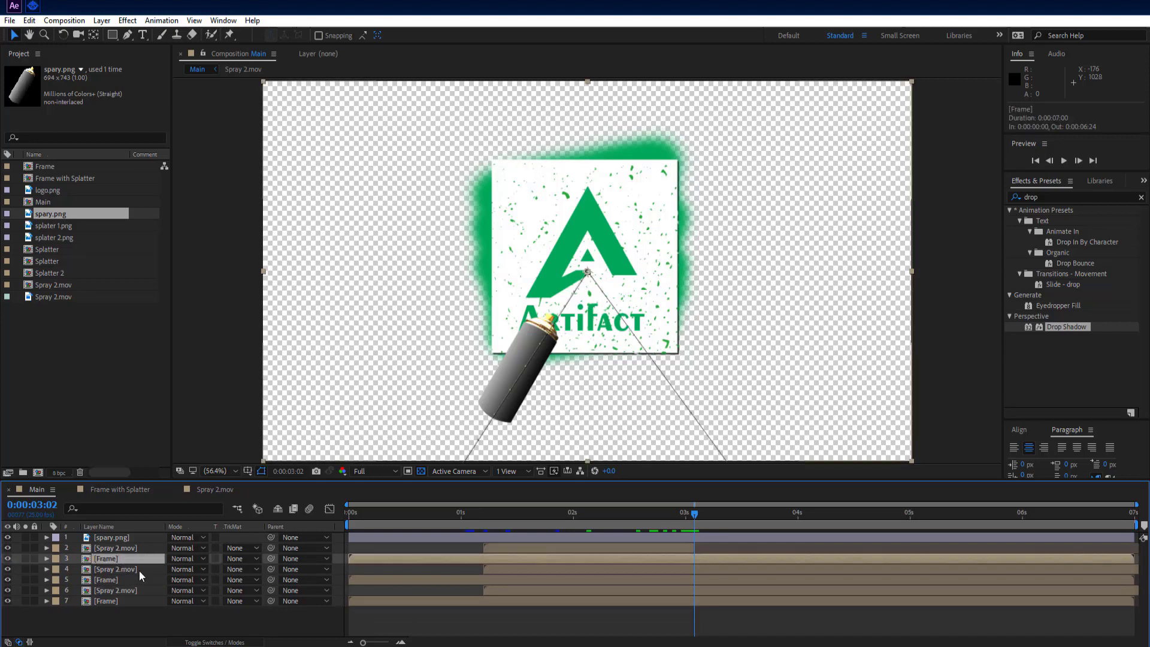
click(140, 570)
click(244, 569)
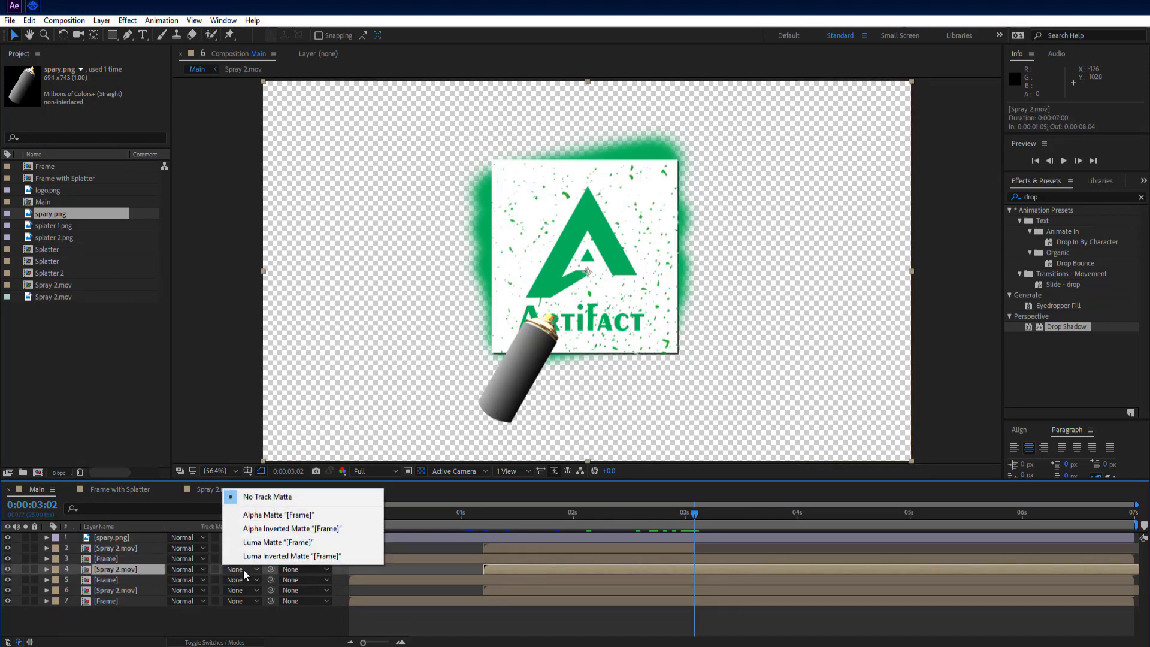
click(286, 518)
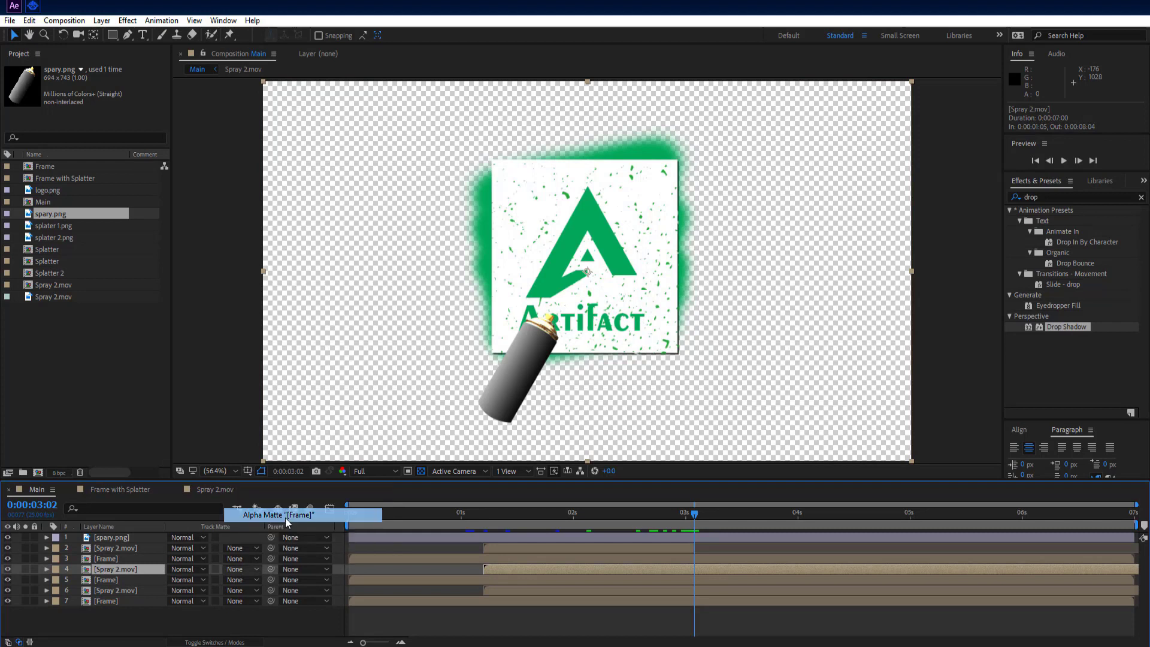
click(125, 592)
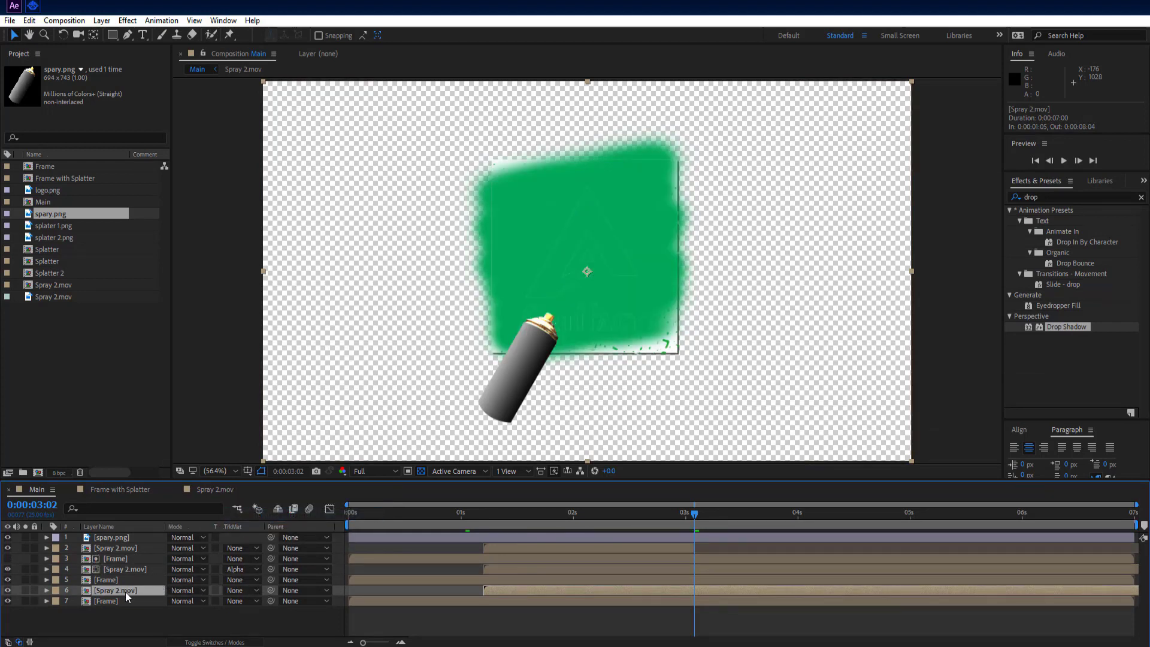
click(238, 592)
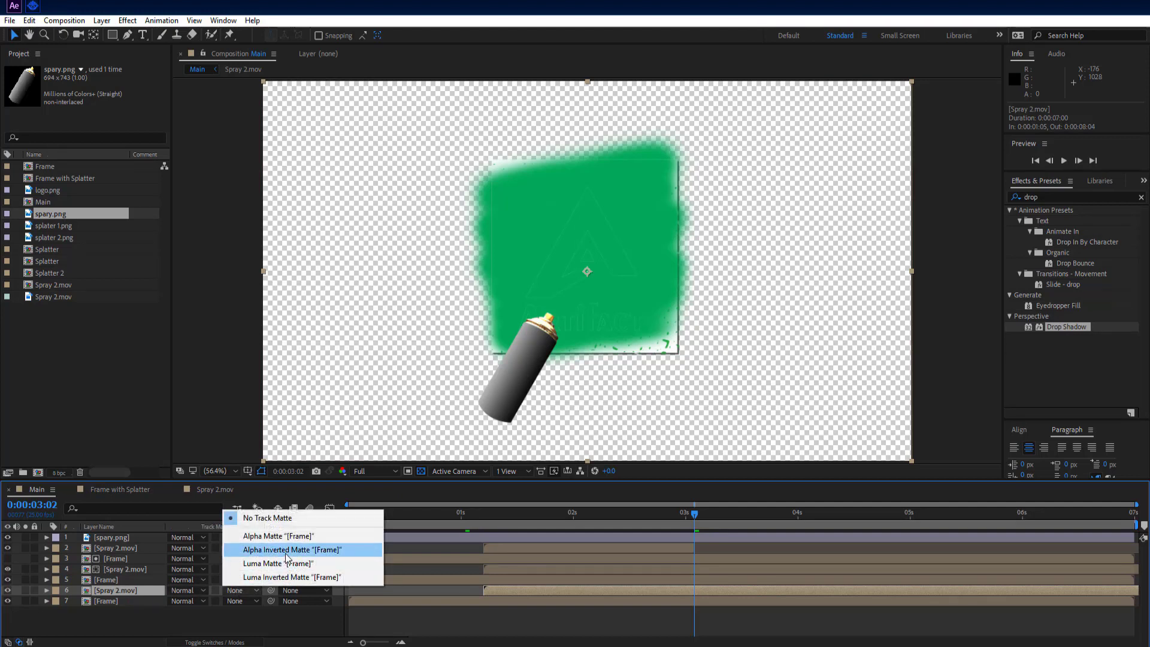
click(285, 555)
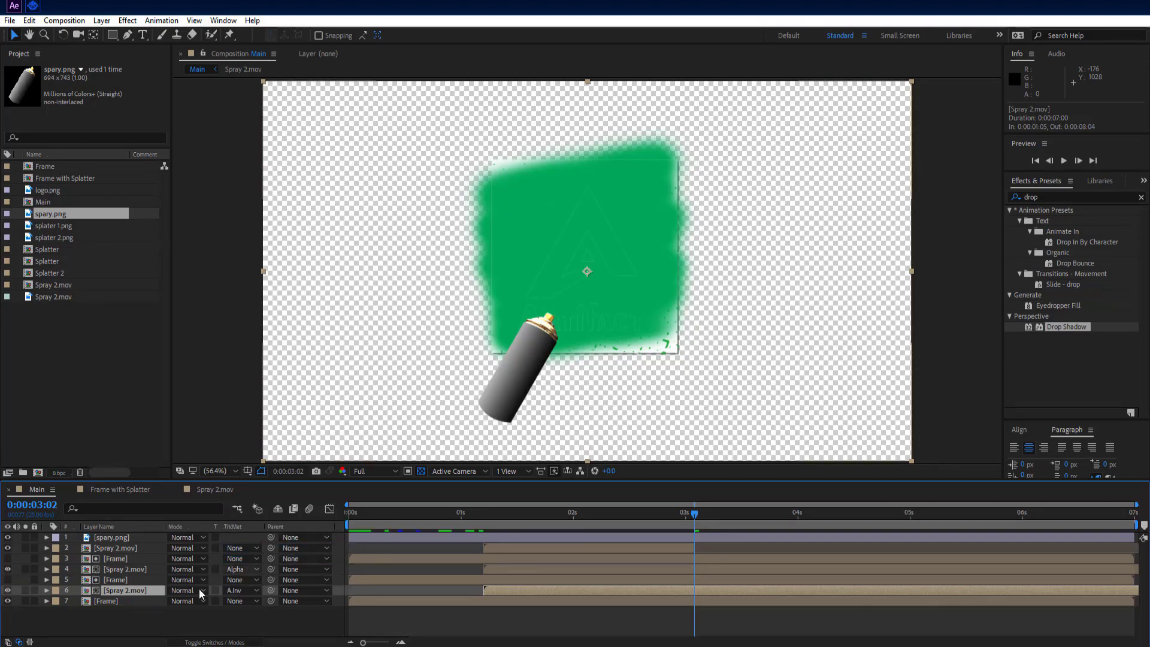
Delete the exit Position and Rotation keyframes from the Frame matte above the lowest Spray 2.mov, and collapse that layer
click(128, 624)
click(131, 569)
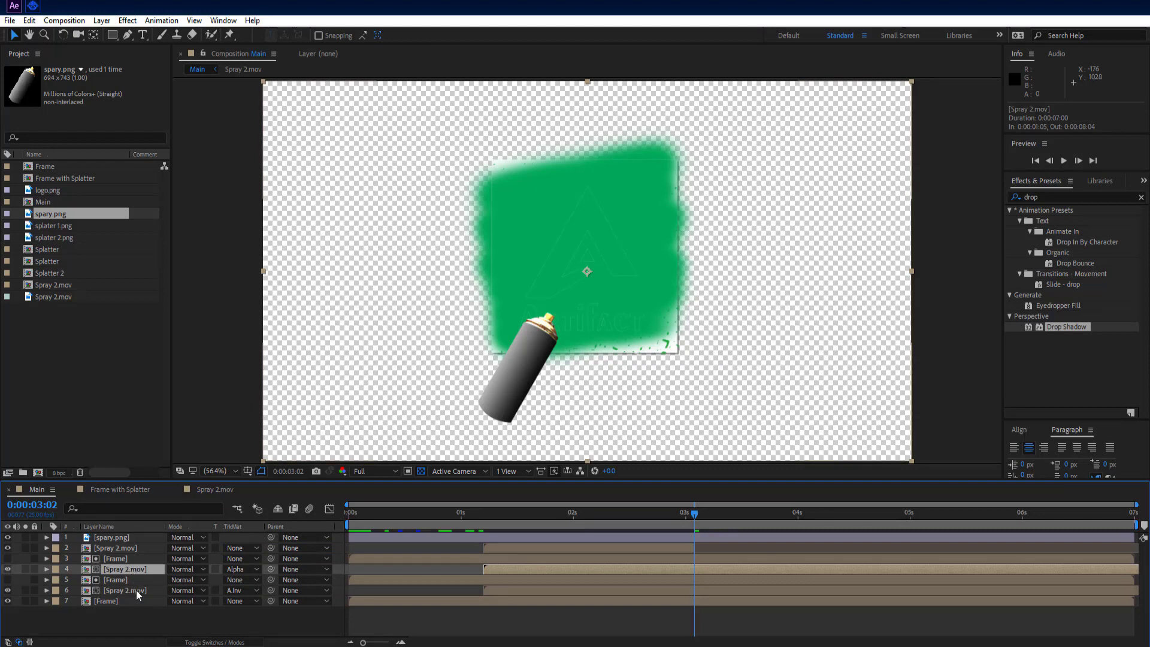
click(136, 589)
click(134, 601)
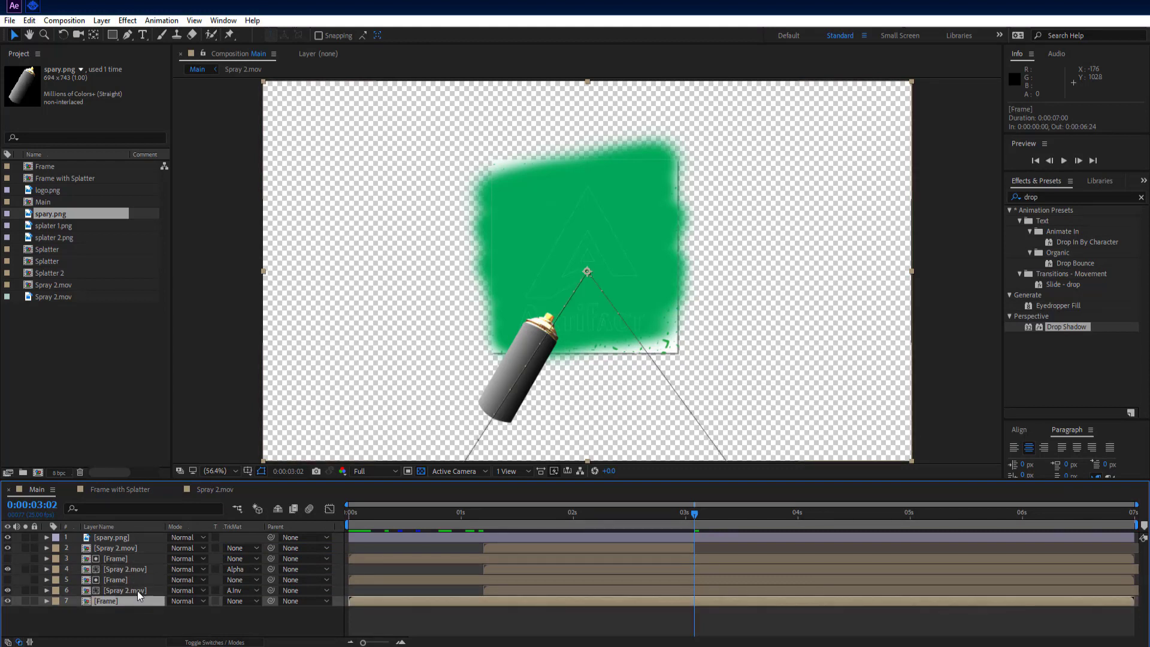
click(139, 589)
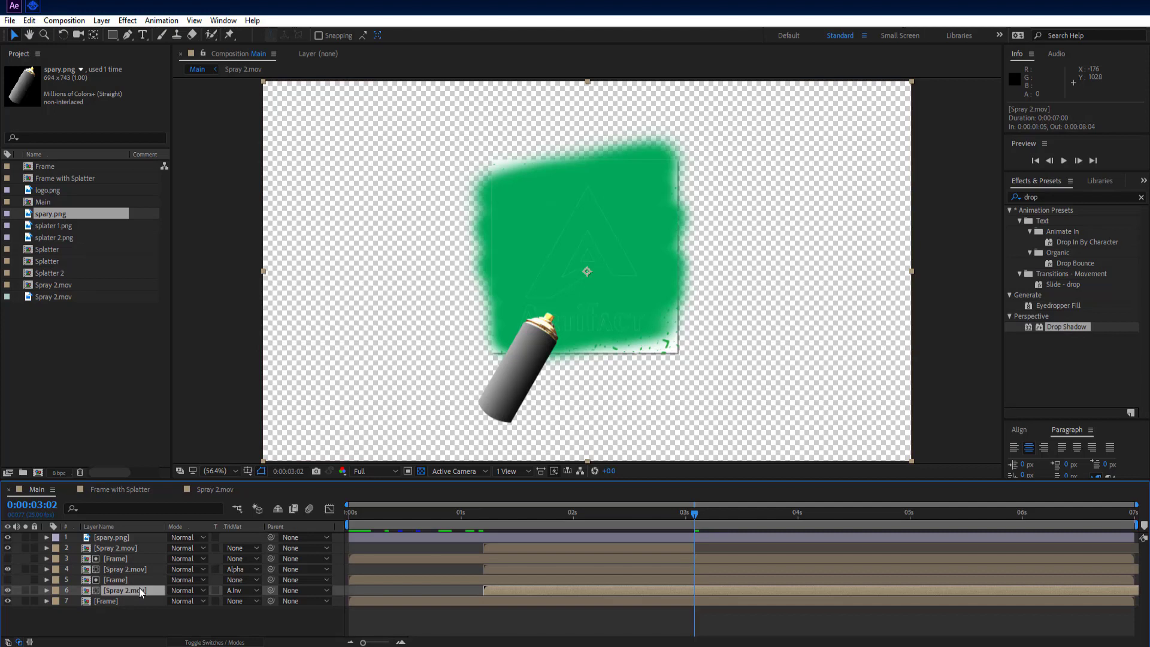
click(140, 580)
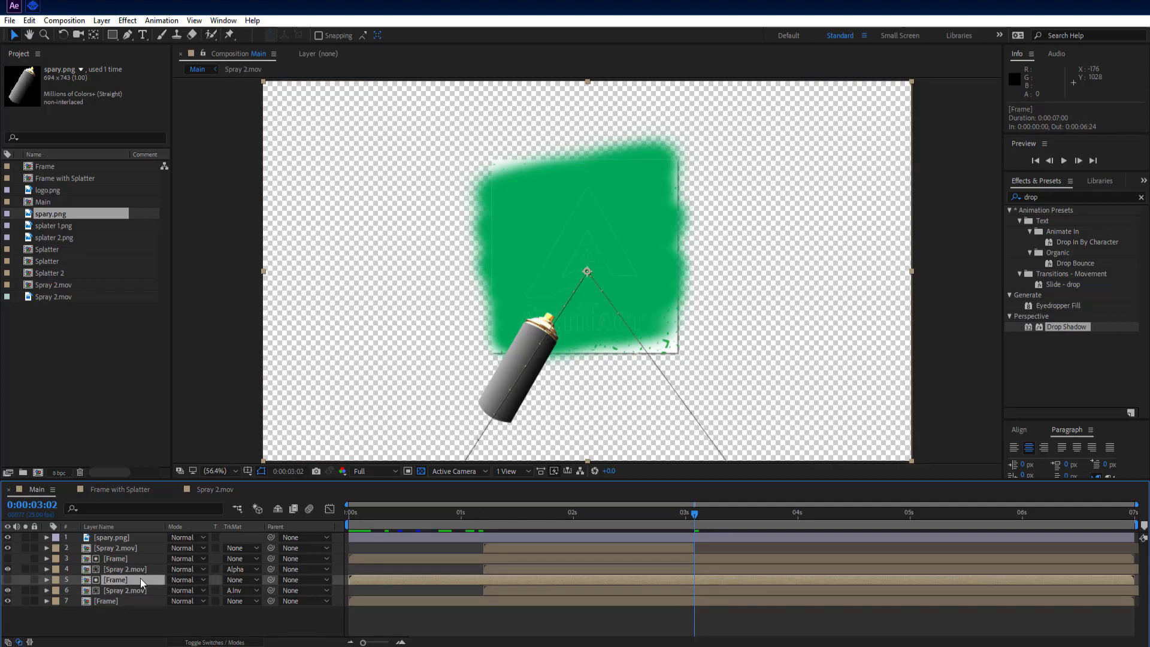
key(u)
drag(776, 578, 681, 606)
key(Delete)
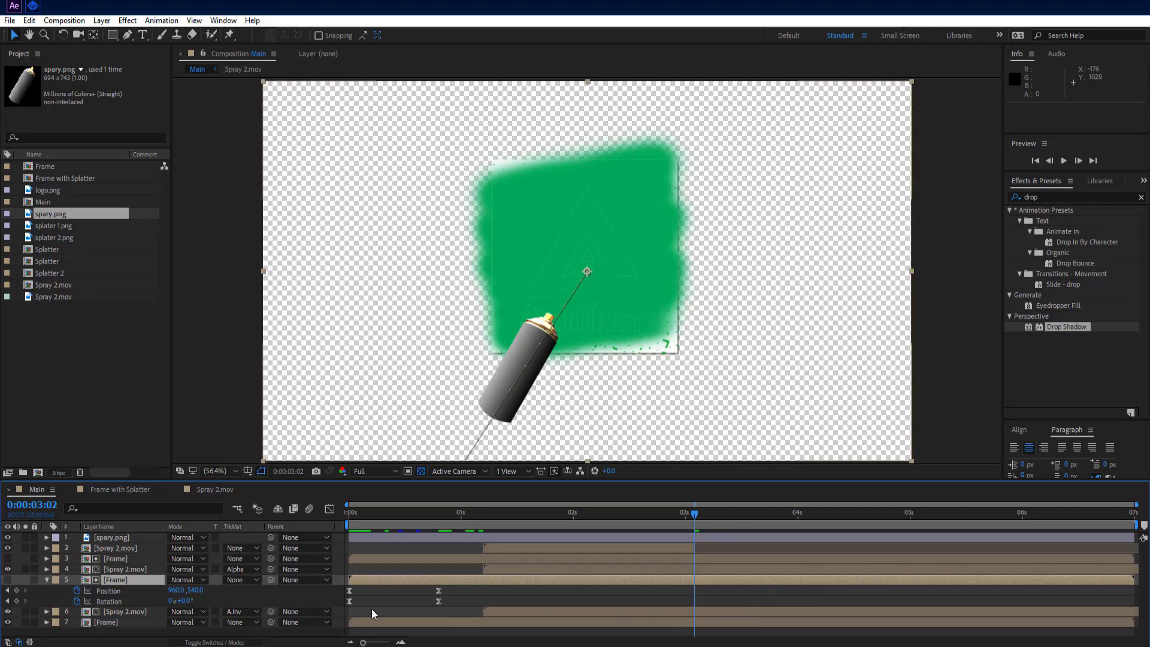
click(47, 578)
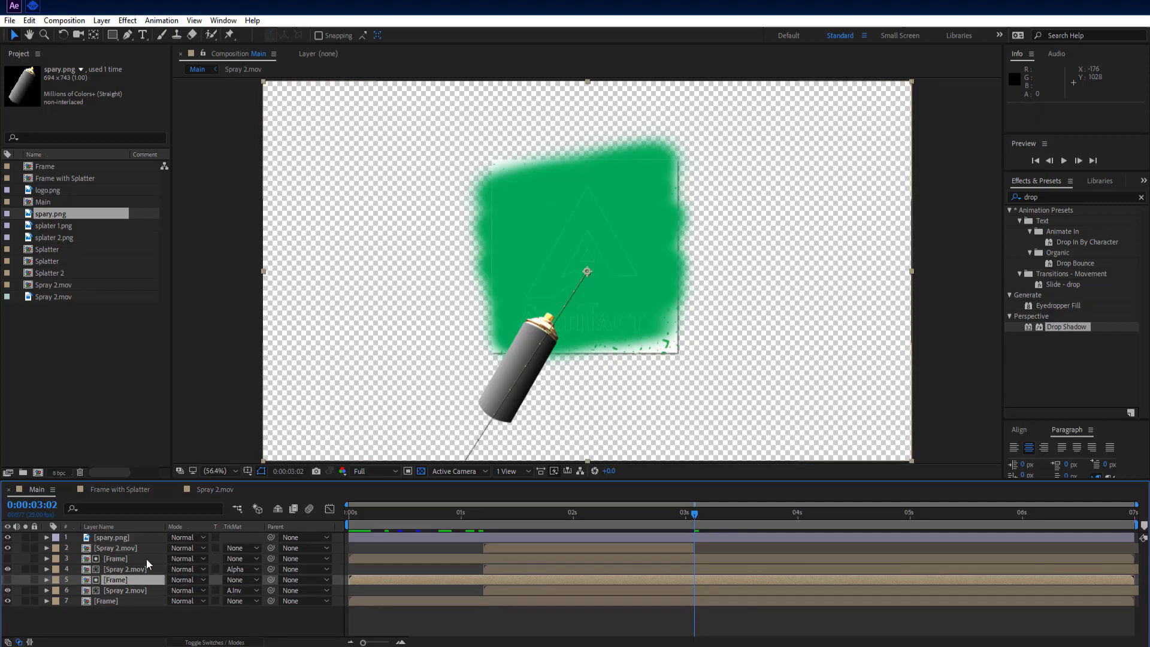
Copy the upper Frame matte's exit Position and Rotation keyframes and paste them onto the Spray 2.mov layer below it at 0:00:03:02
click(146, 562)
key(u)
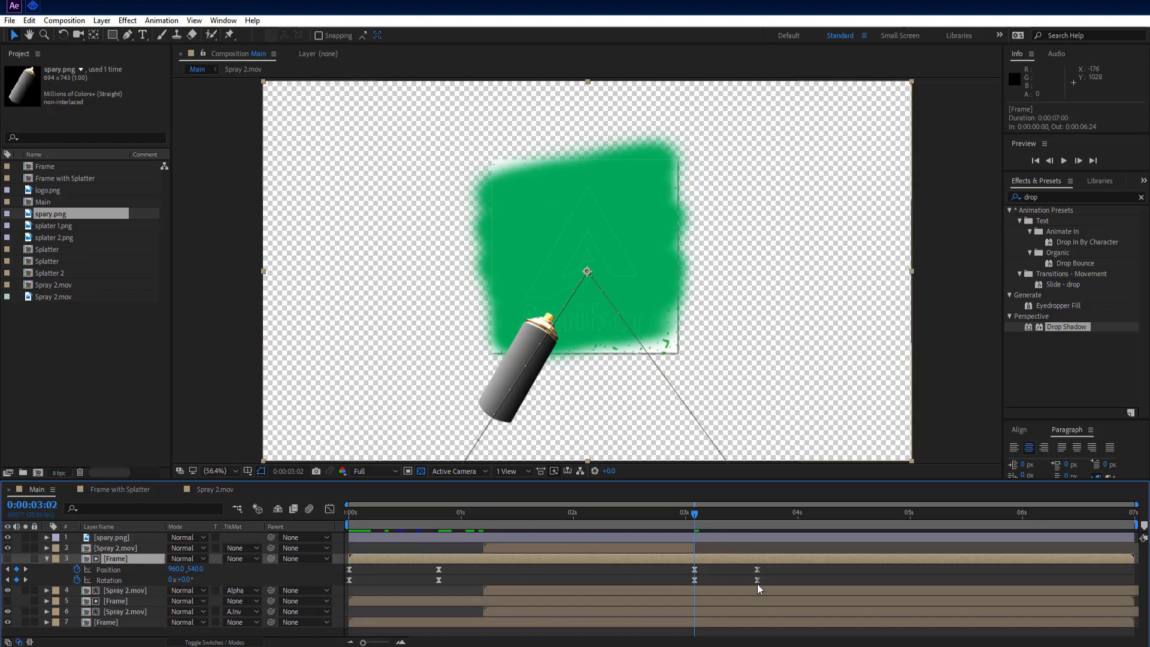
drag(781, 568, 672, 587)
key(ctrl+c)
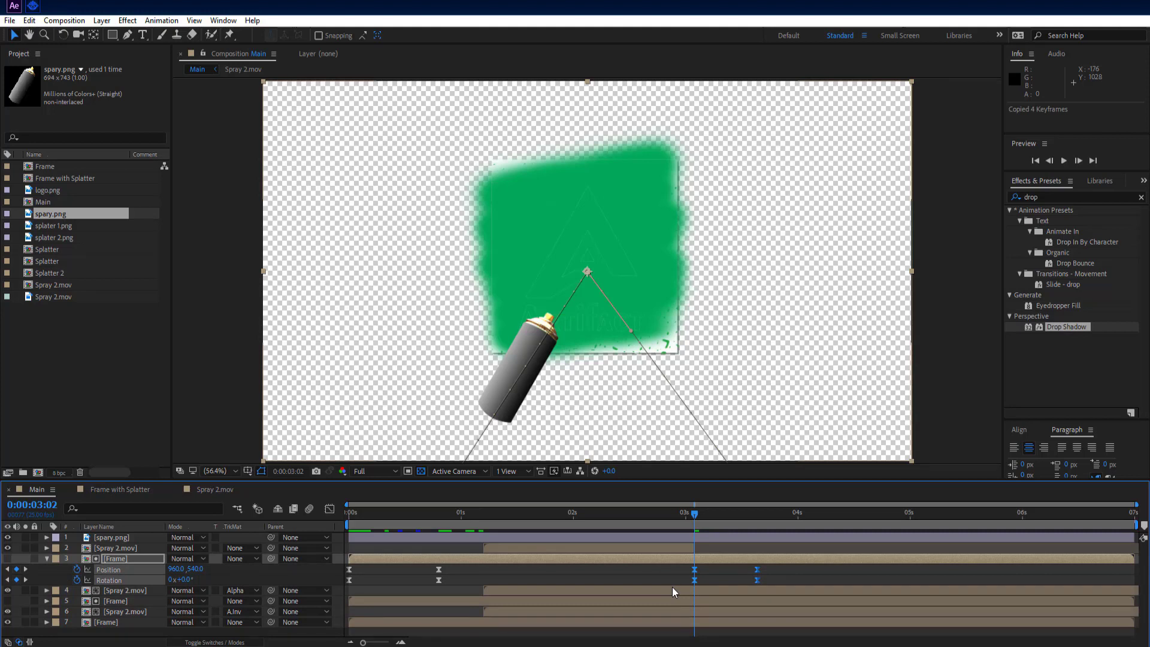
click(46, 558)
click(143, 569)
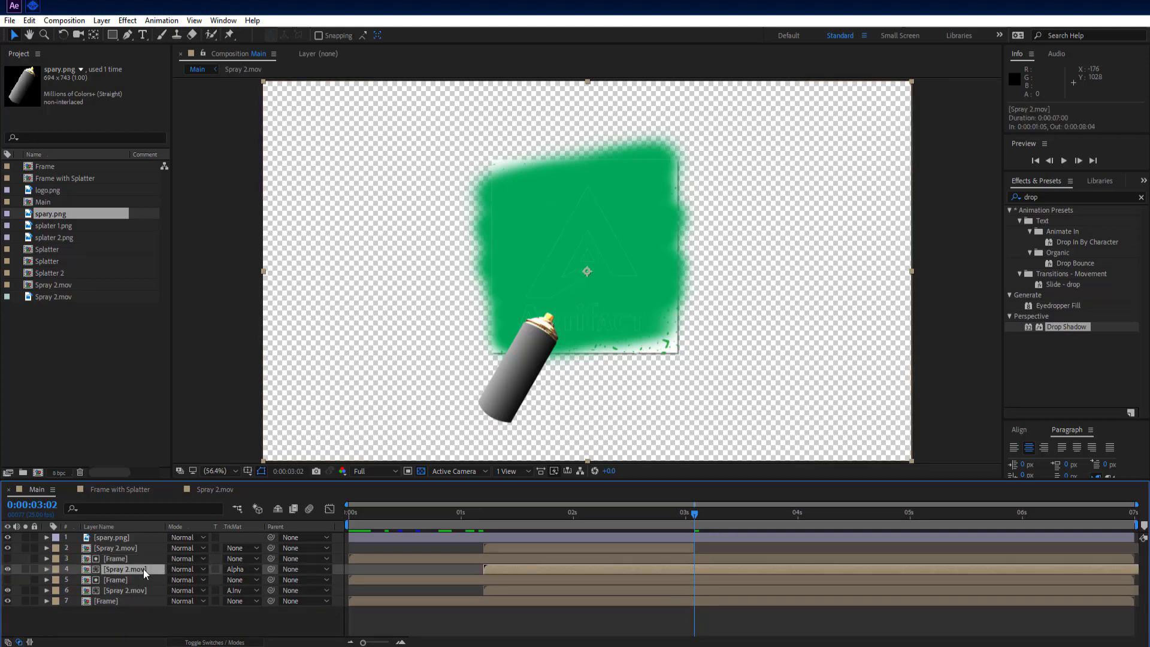
key(ctrl+v)
Return to the start of the timeline and pre-compose all seven layers into a composition named Spary and Frame
mouse_move(685, 521)
mouse_down()
mouse_move(957, 544)
mouse_move(321, 536)
mouse_up()
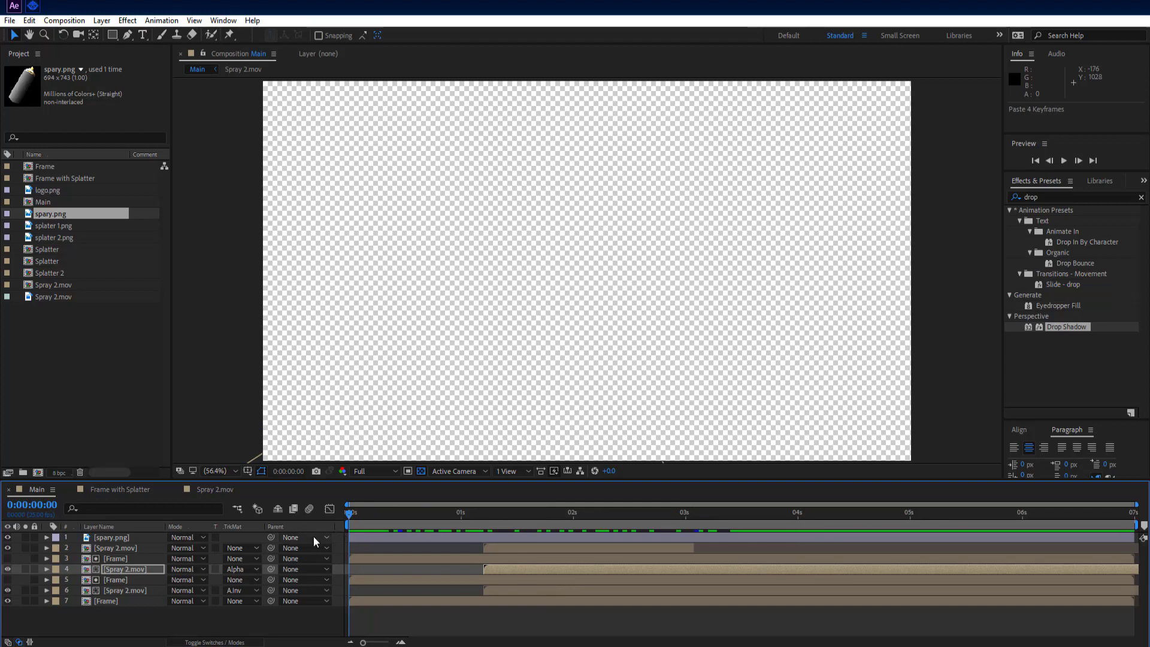
click(116, 614)
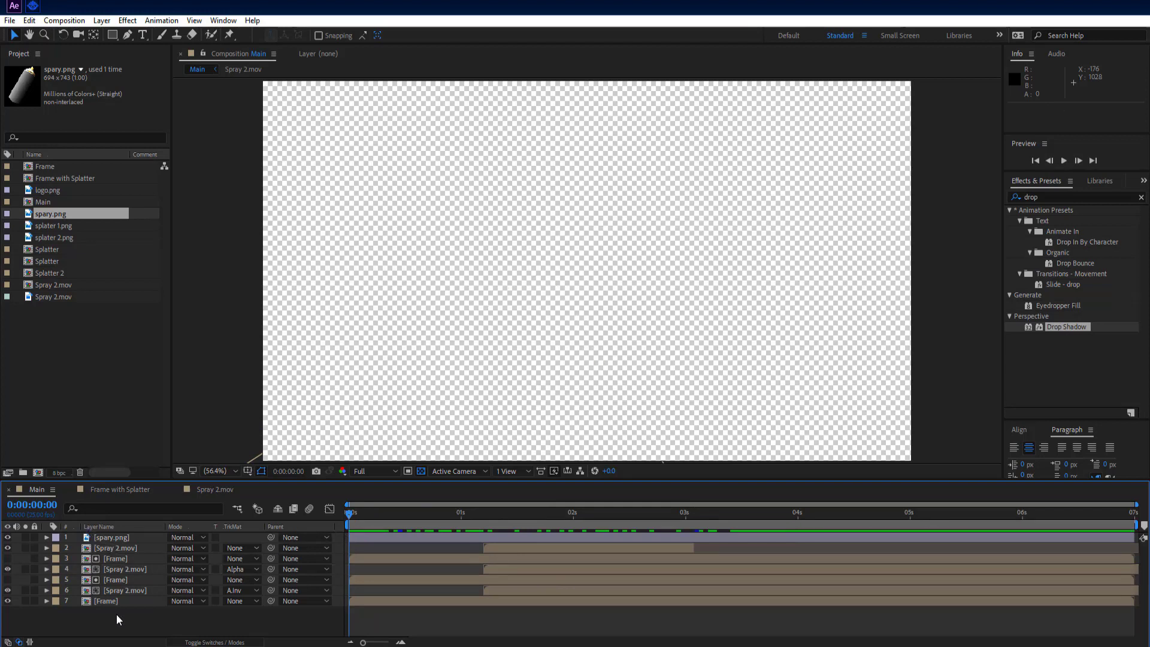
drag(126, 618, 109, 540)
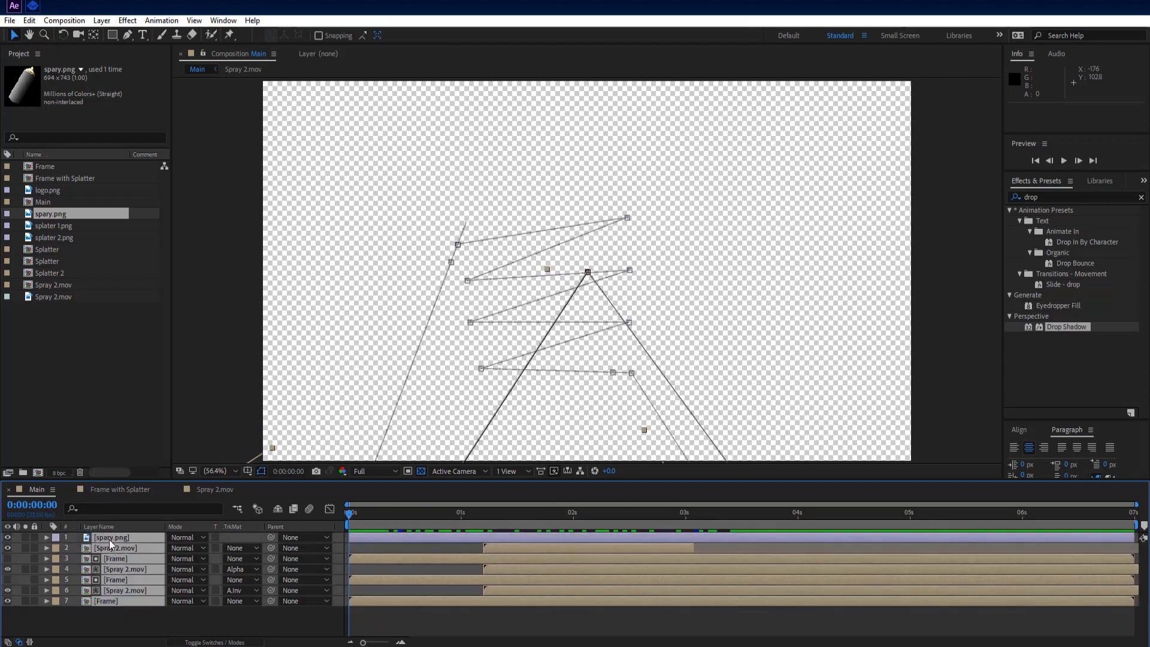
right_click(111, 541)
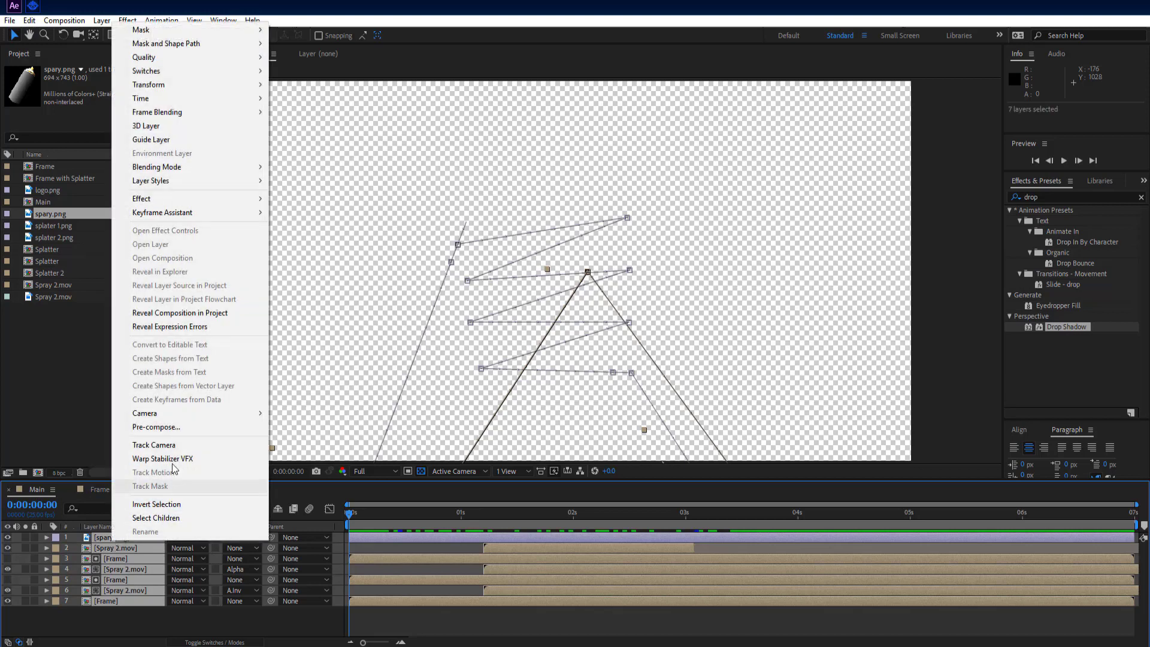
click(183, 429)
text(Spary and)
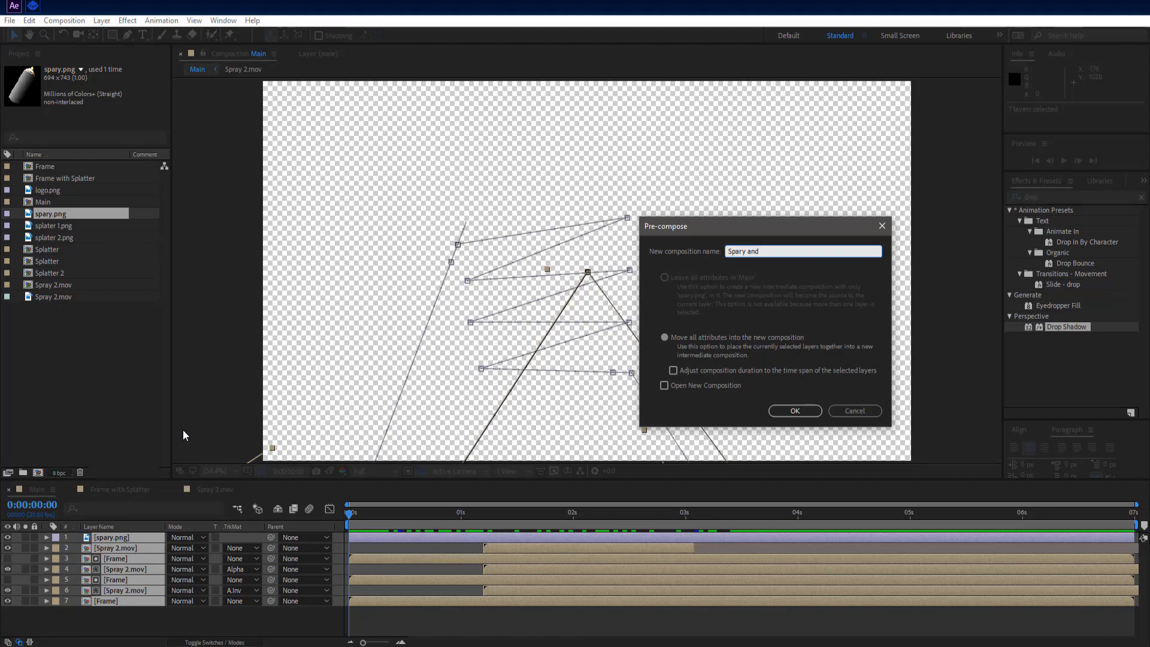
text( Frame)
click(795, 411)
click(187, 581)
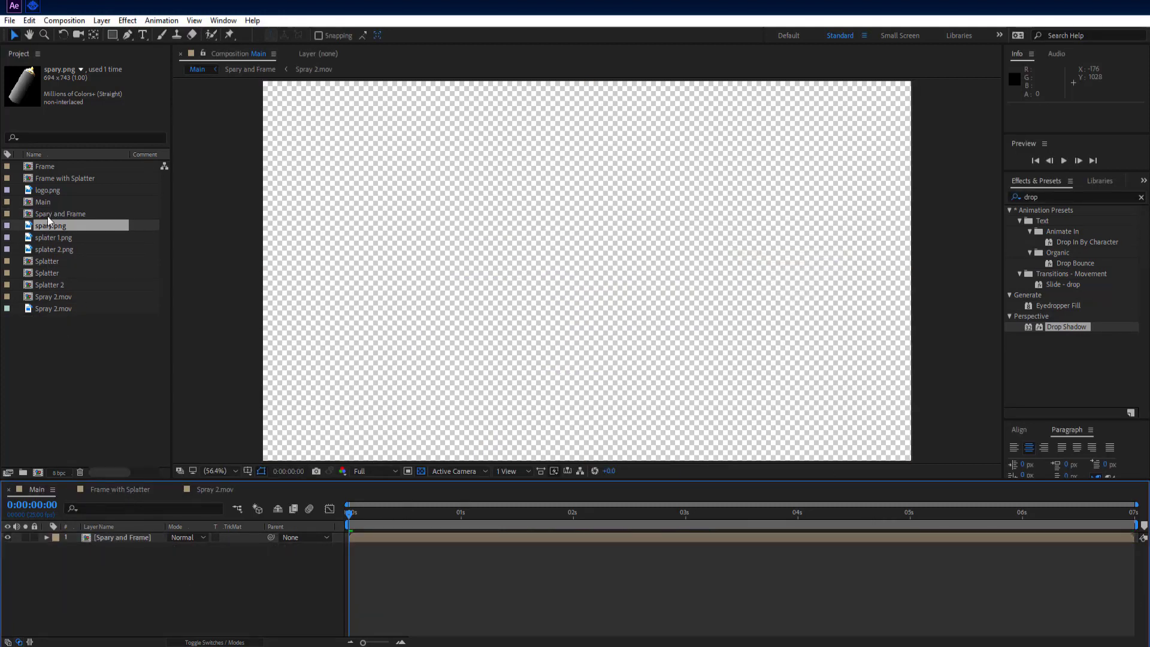
right_click(152, 574)
mouse_move(200, 442)
click(304, 570)
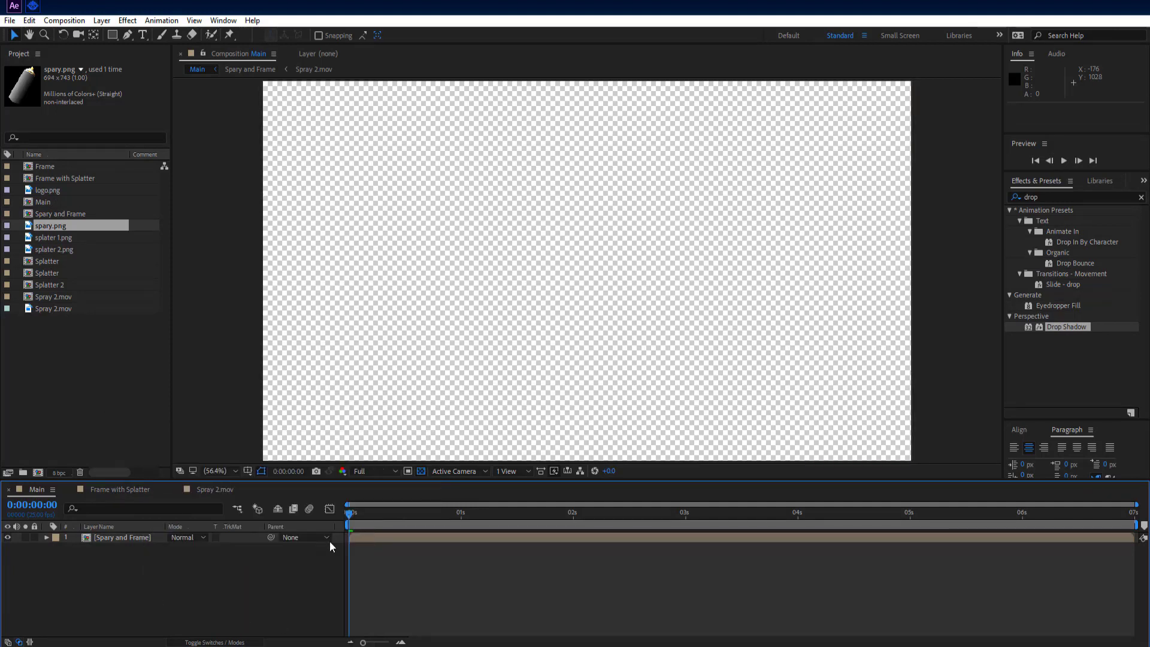
Go to 0:00:01:04 and create a 1920 x 1080 px solid named bg in the preset dark brown color
drag(353, 513, 479, 529)
right_click(210, 601)
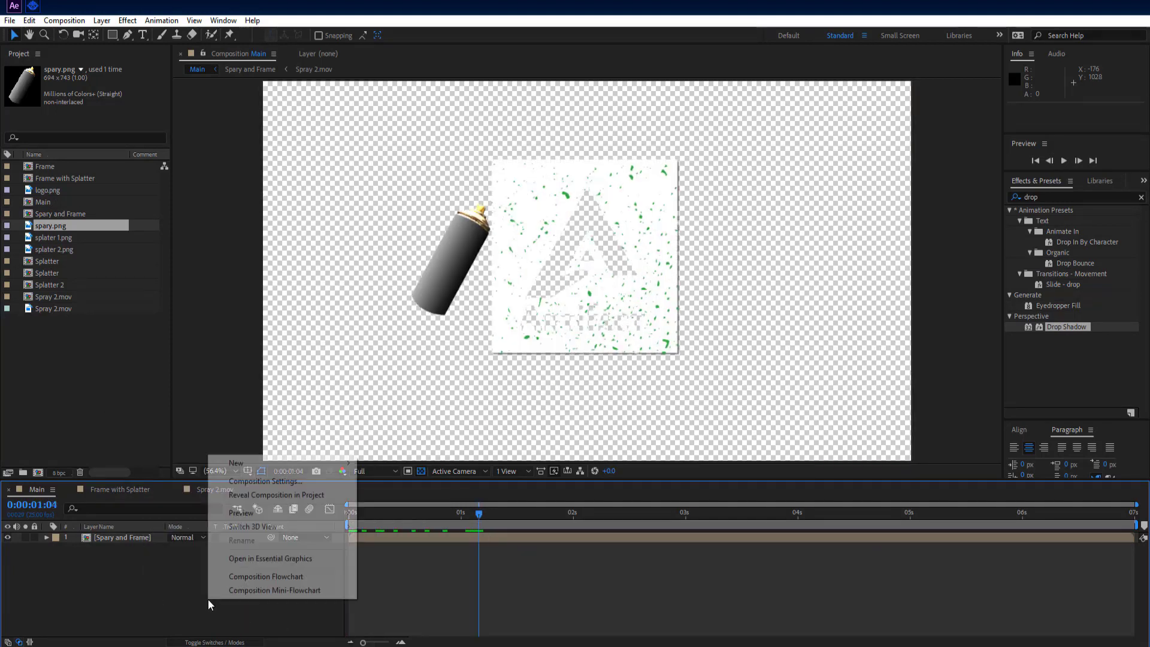
mouse_move(252, 463)
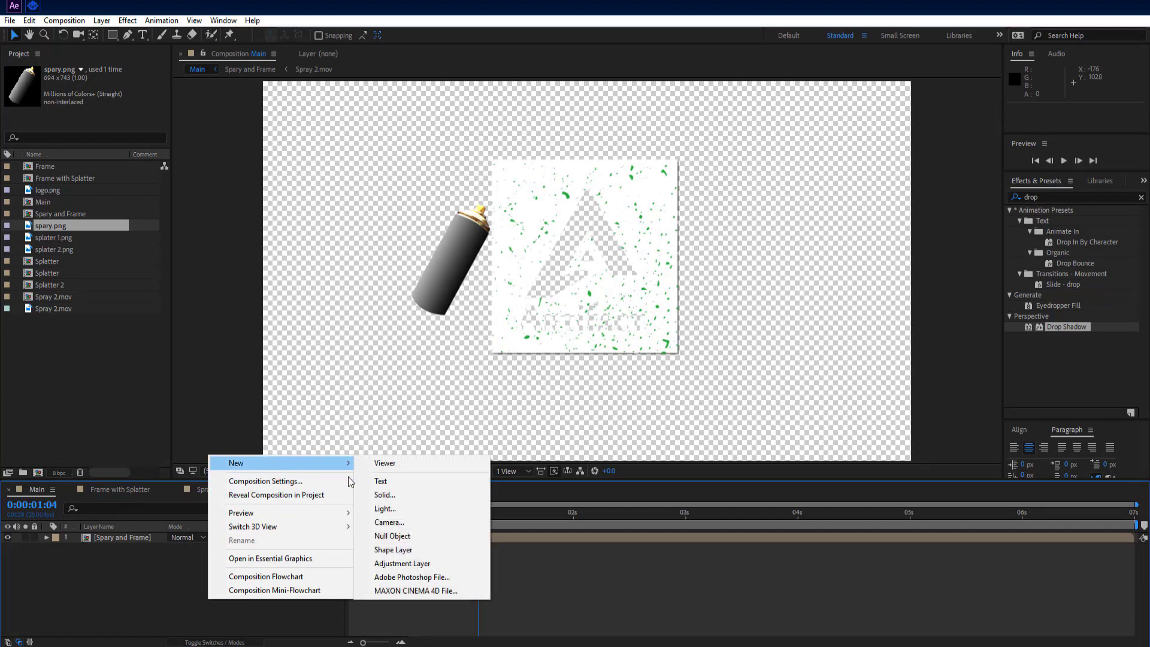
click(414, 496)
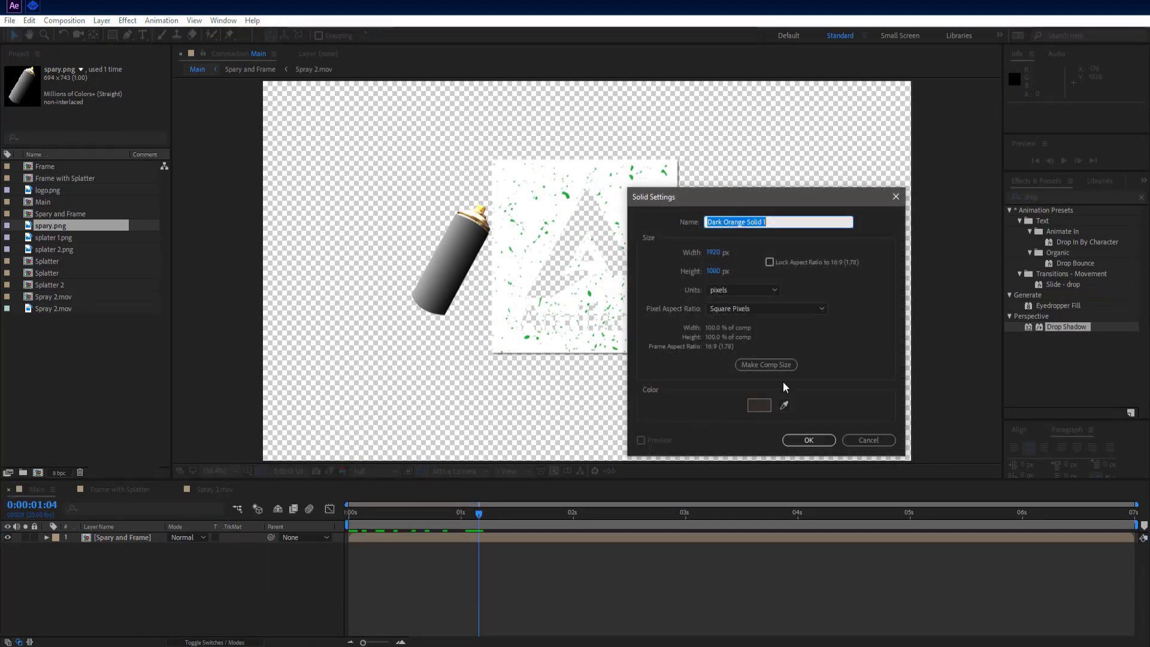
click(771, 222)
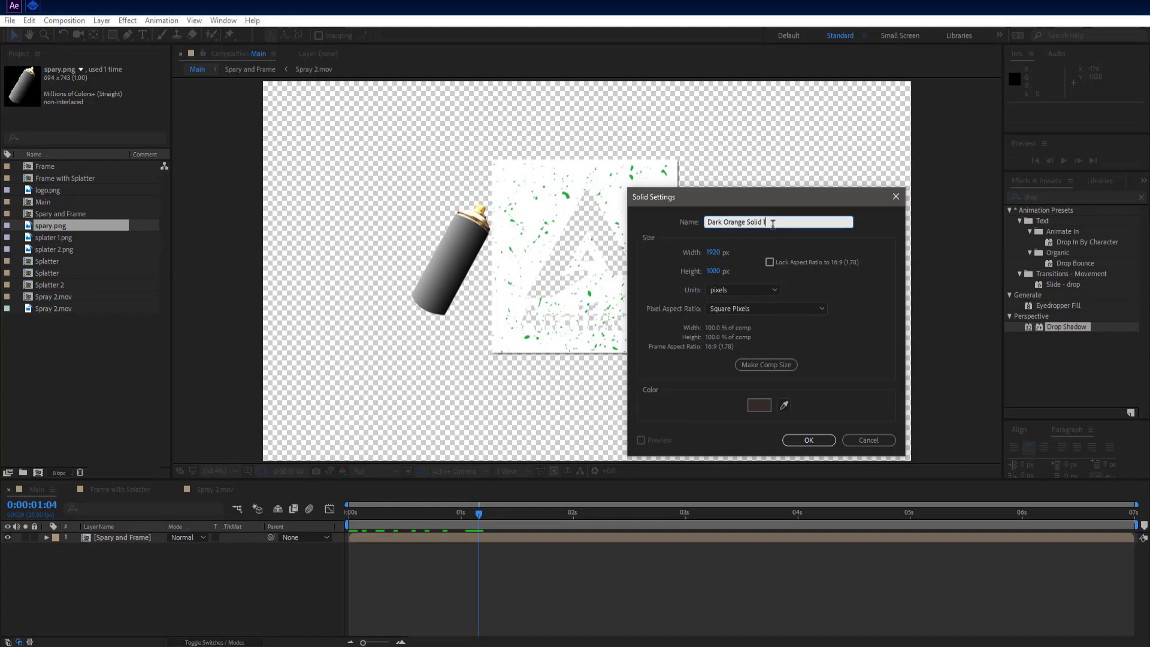
drag(764, 224, 679, 215)
text(bgb)
click(758, 404)
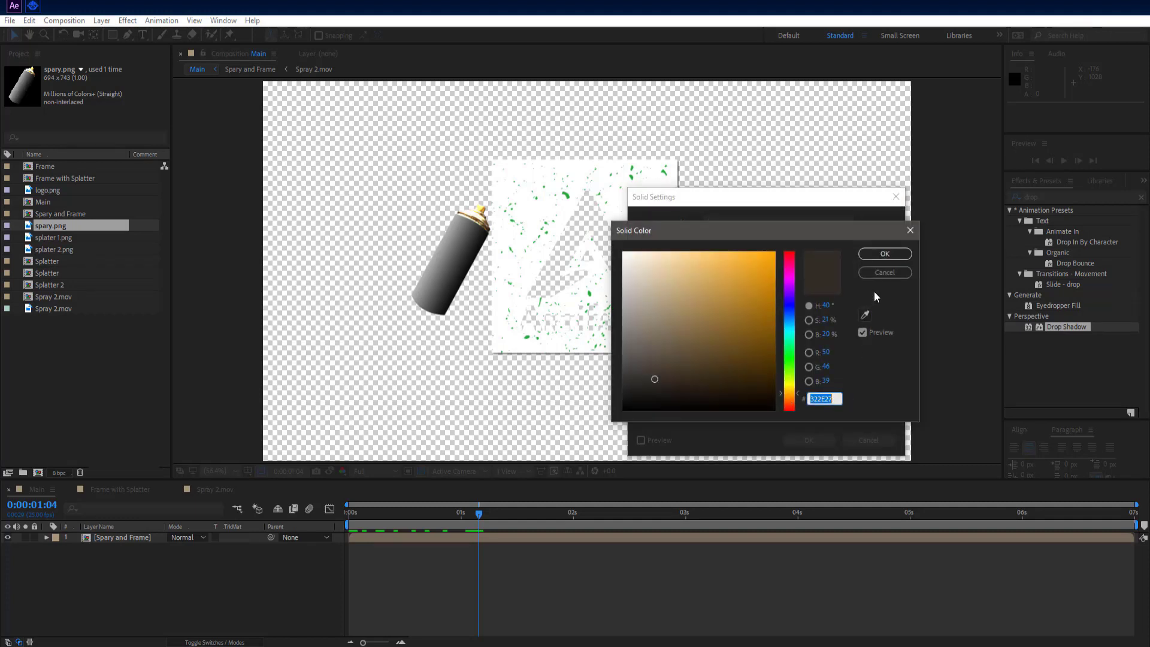
click(886, 256)
click(808, 440)
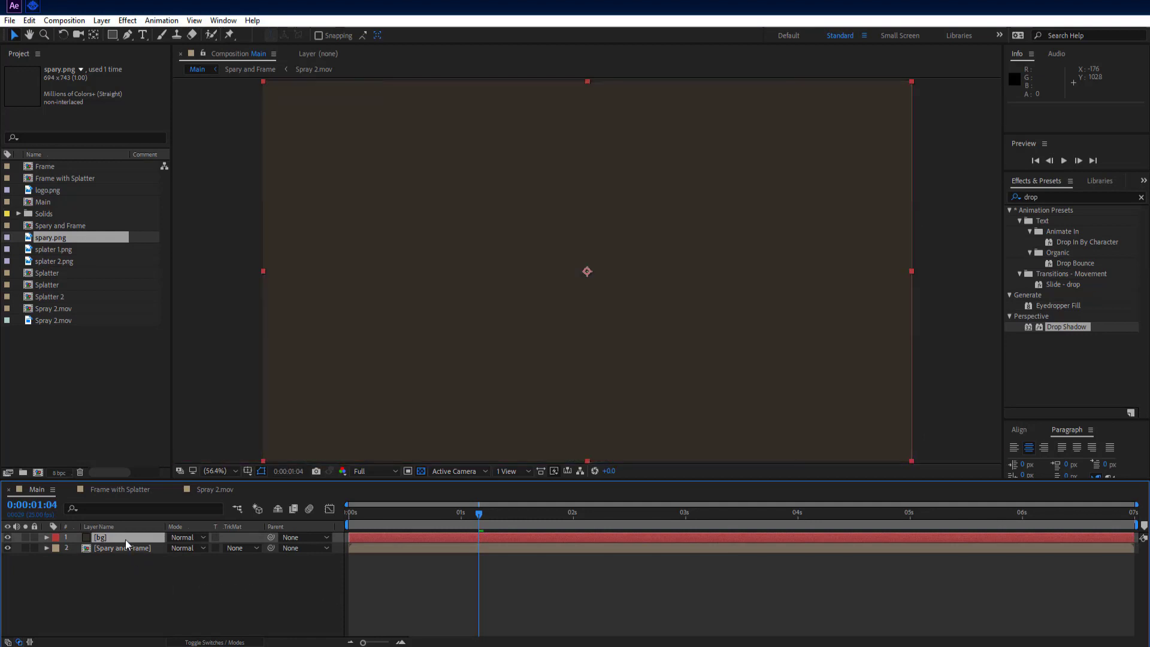
Move the bg solid beneath the Spary and Frame layer, and check the animation up to 0:00:03:21
drag(124, 540, 159, 585)
click(162, 586)
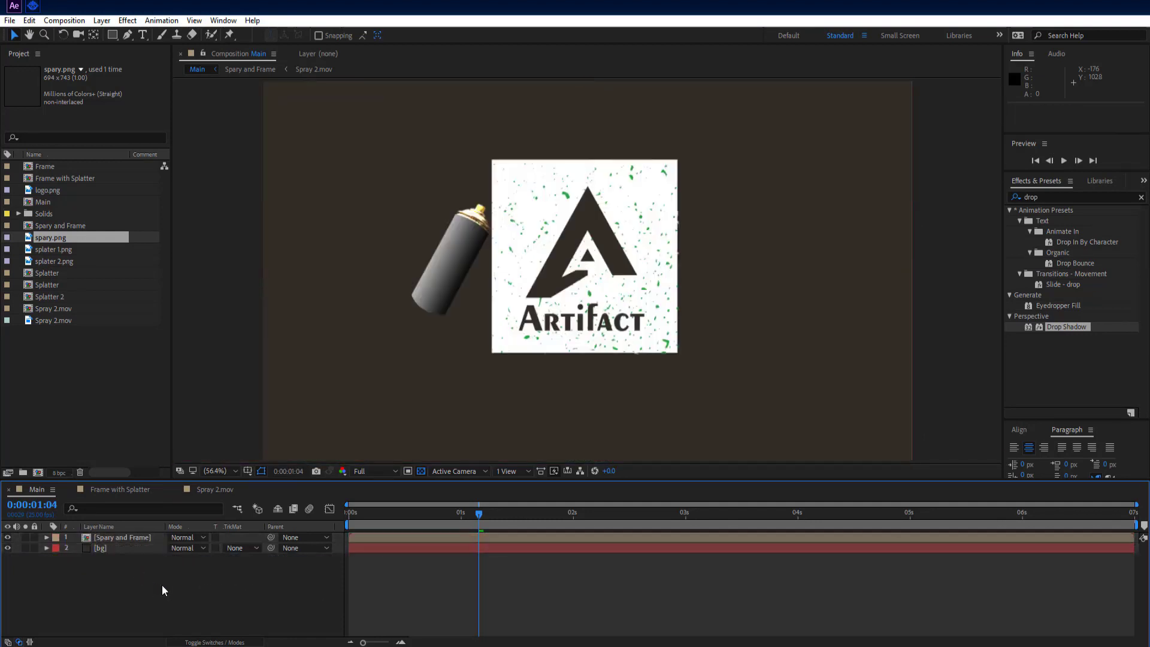
click(135, 551)
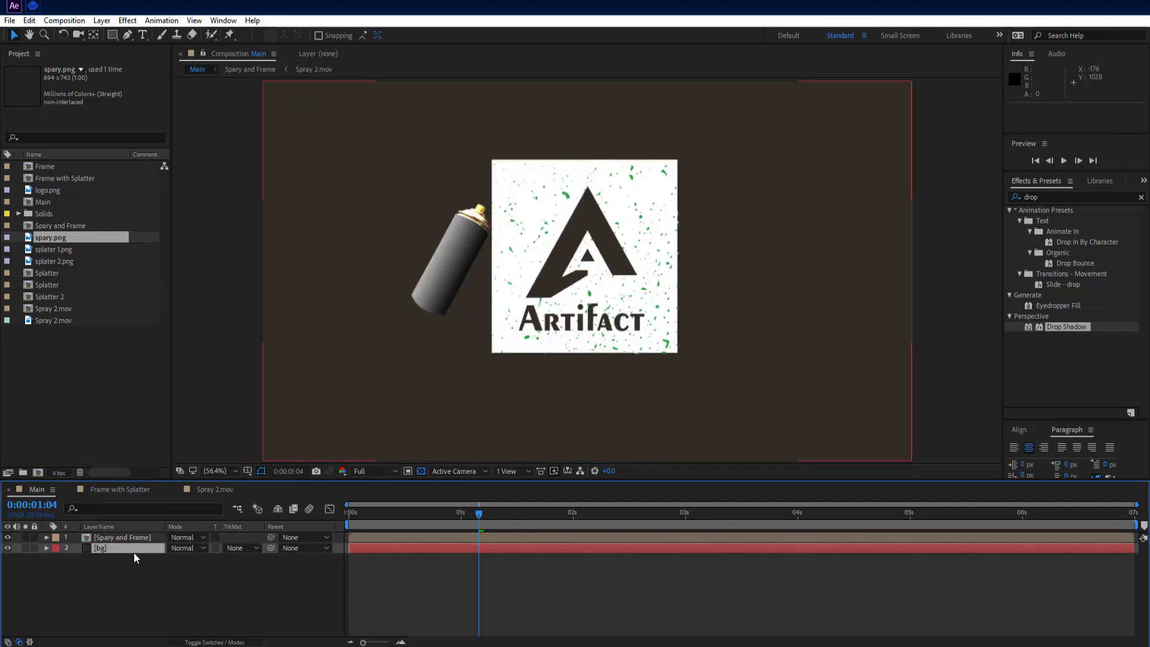
drag(479, 513, 779, 544)
click(172, 584)
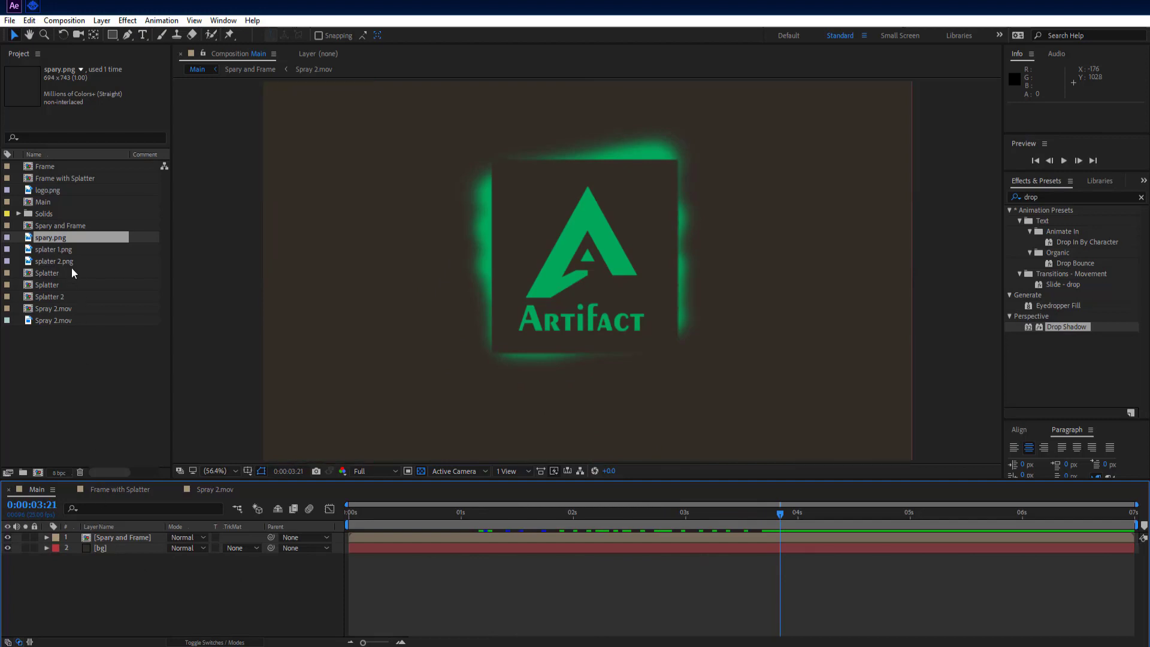
Add splater 1.png to Main as the topmost layer, with the current time at 0:00:02:16
drag(74, 251, 117, 566)
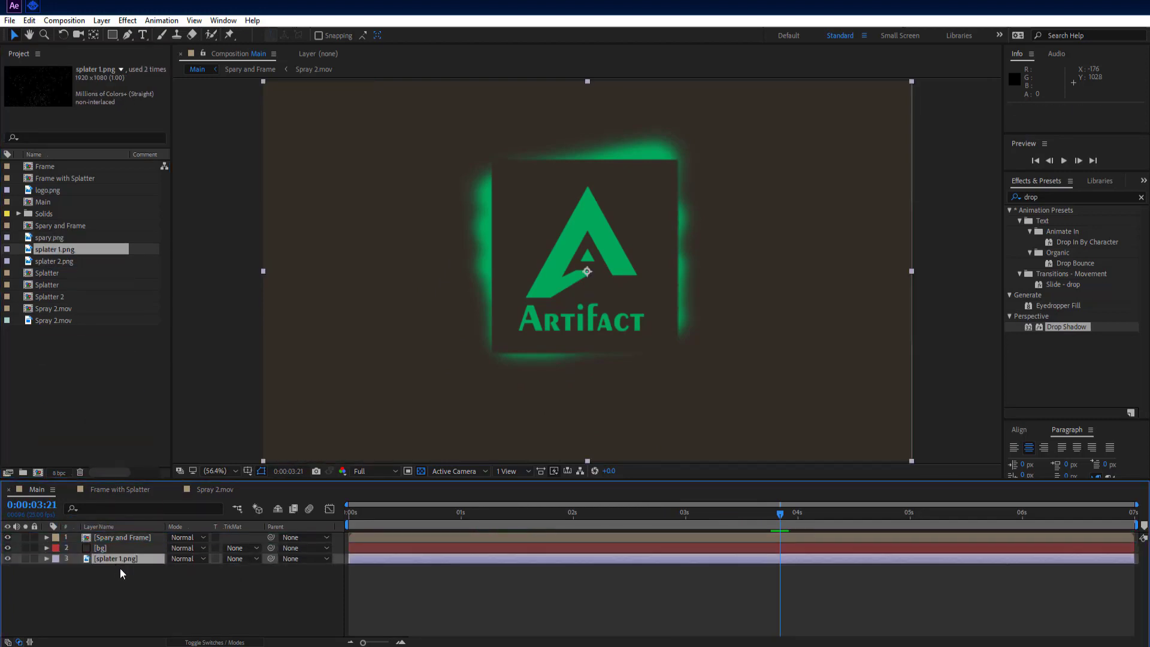
mouse_move(777, 513)
mouse_down()
mouse_move(623, 512)
mouse_move(645, 514)
mouse_up()
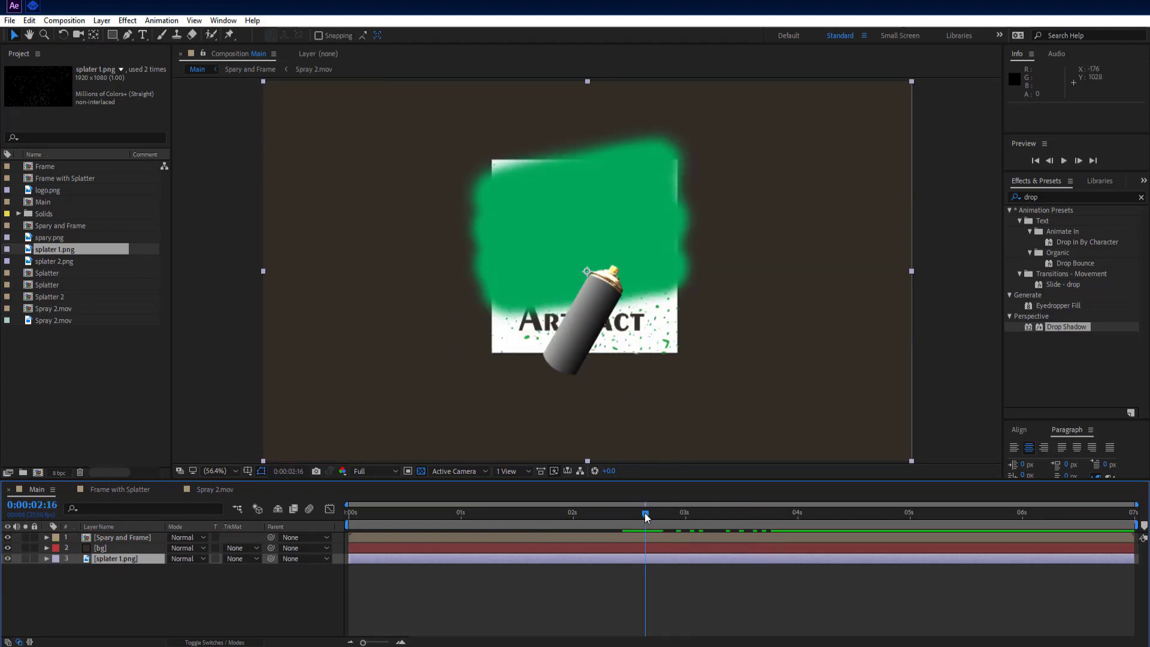
drag(124, 559, 125, 537)
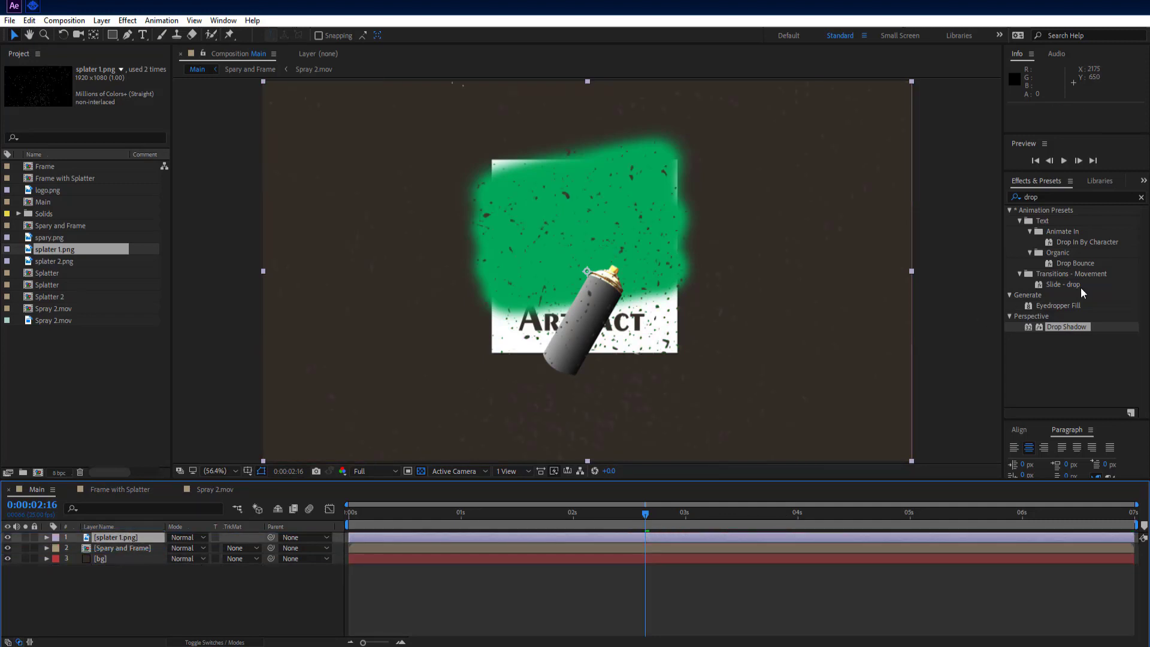
Apply the Fill effect to the splater 1.png layer and sample its color from the green spray paint in the composition
double_click(1057, 199)
text(fill)
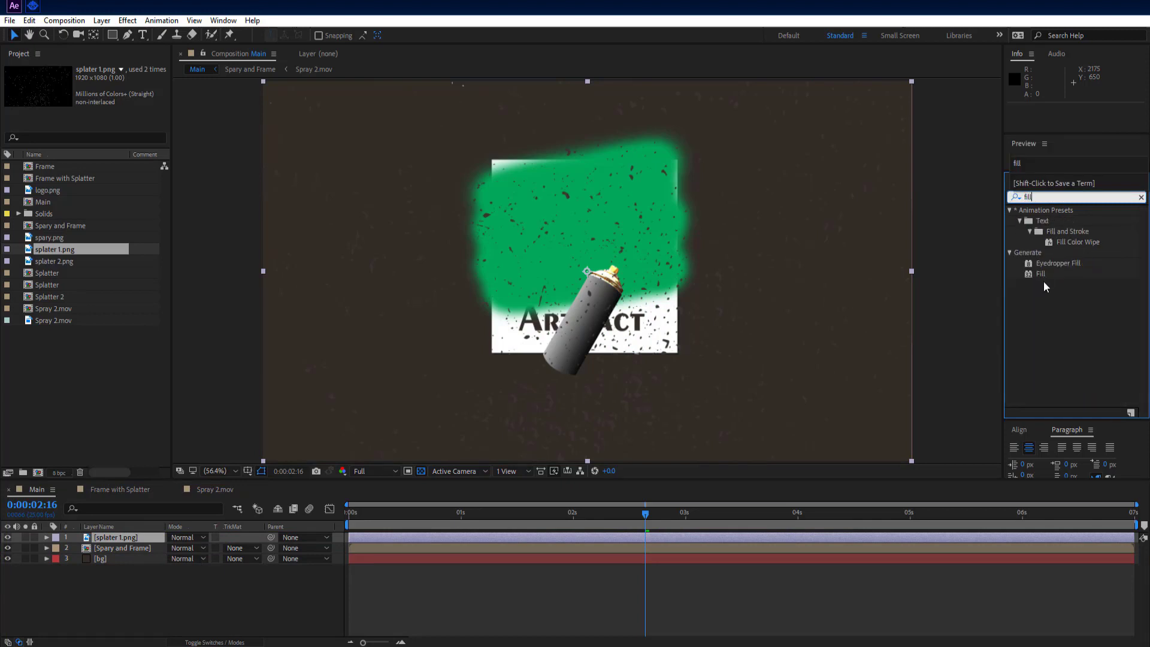
drag(1041, 273, 138, 534)
click(122, 112)
click(502, 193)
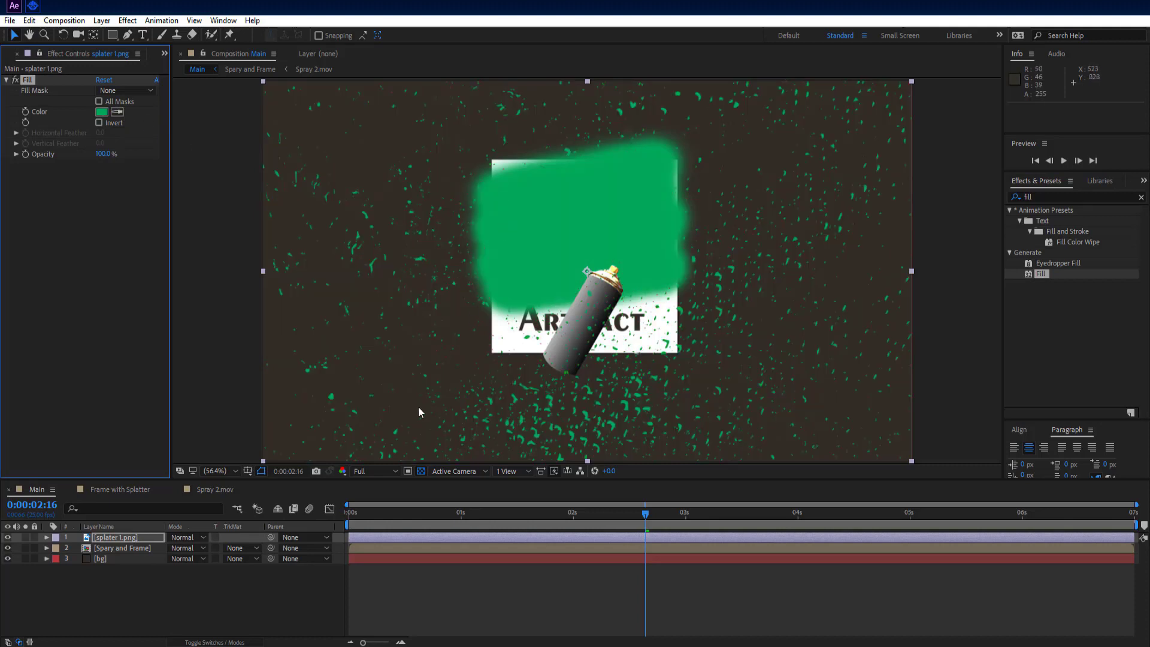
click(237, 584)
Move the splater 1.png layer beneath Spary and Frame, and check the finished logo at 0:00:06:17
mouse_move(642, 511)
mouse_down()
mouse_move(692, 523)
mouse_move(655, 527)
mouse_up()
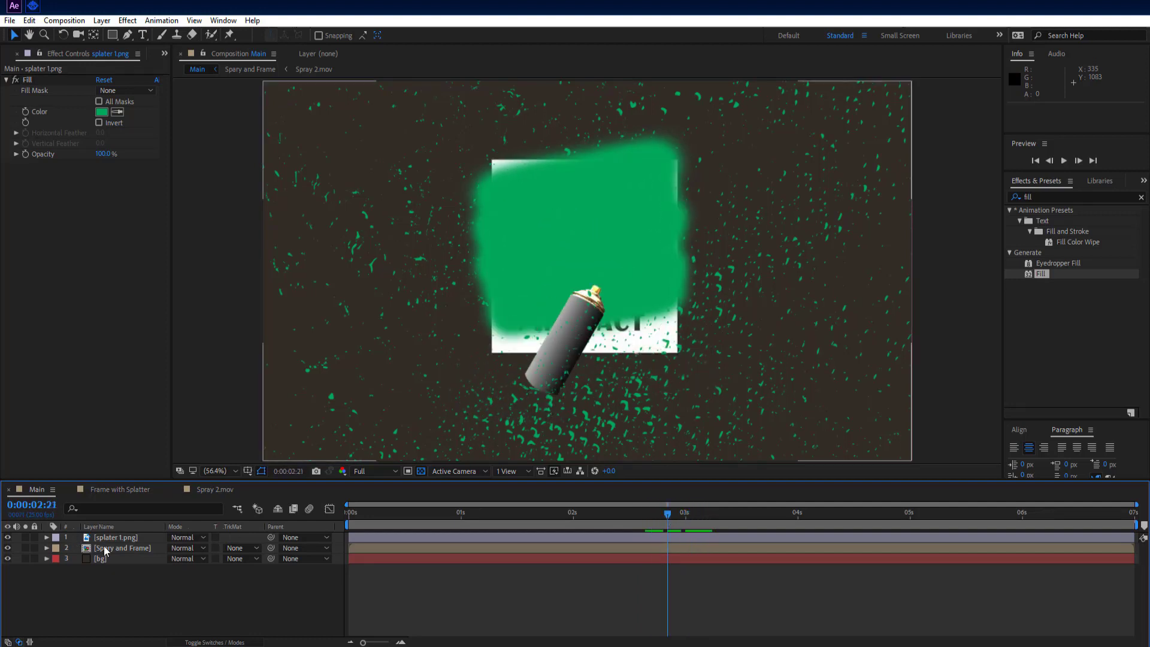
drag(118, 539, 125, 559)
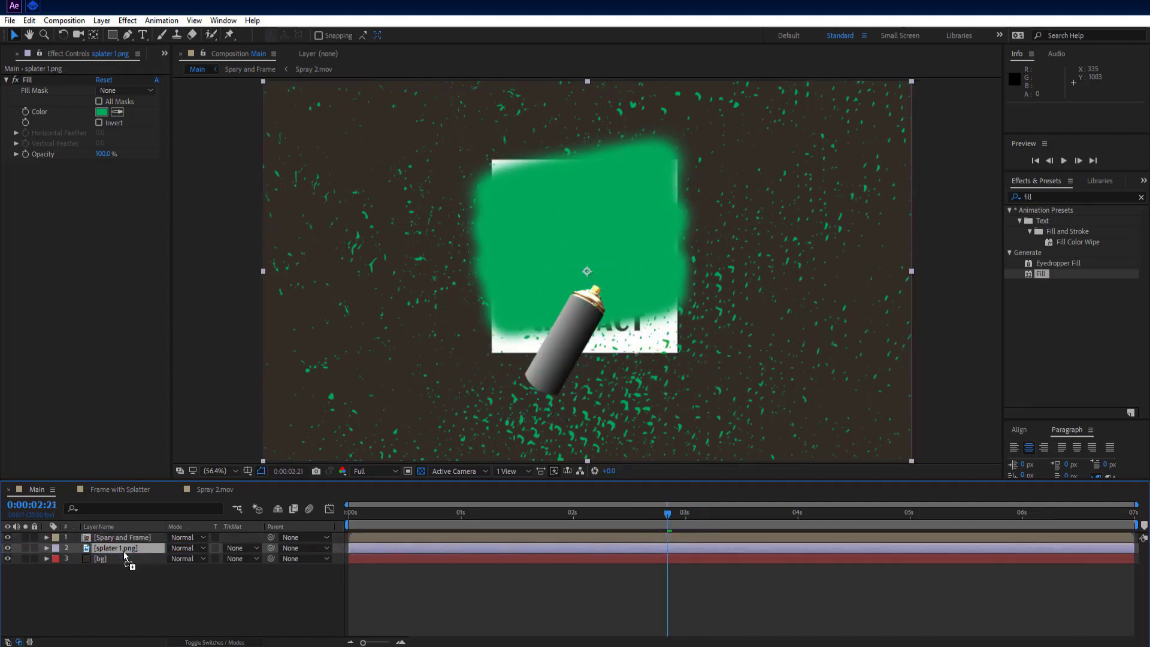
drag(670, 515, 1101, 526)
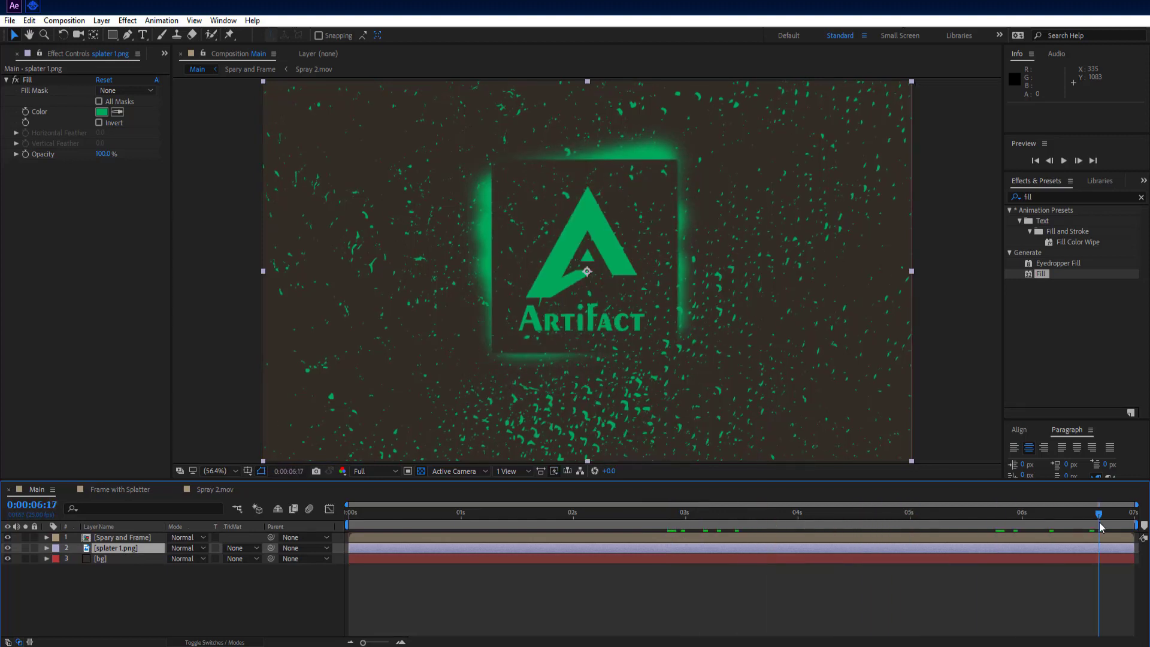
Lower the splater 1.png layer's opacity to about 43% and preview the animation from the start of the timeline
key(t)
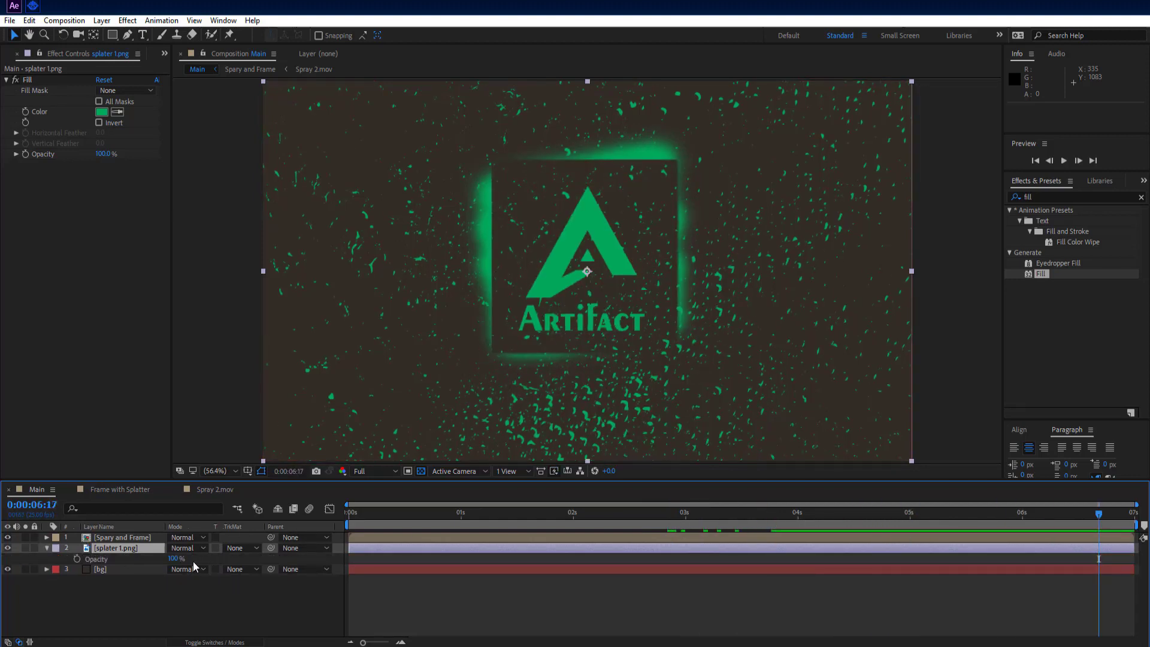
drag(174, 558, 151, 563)
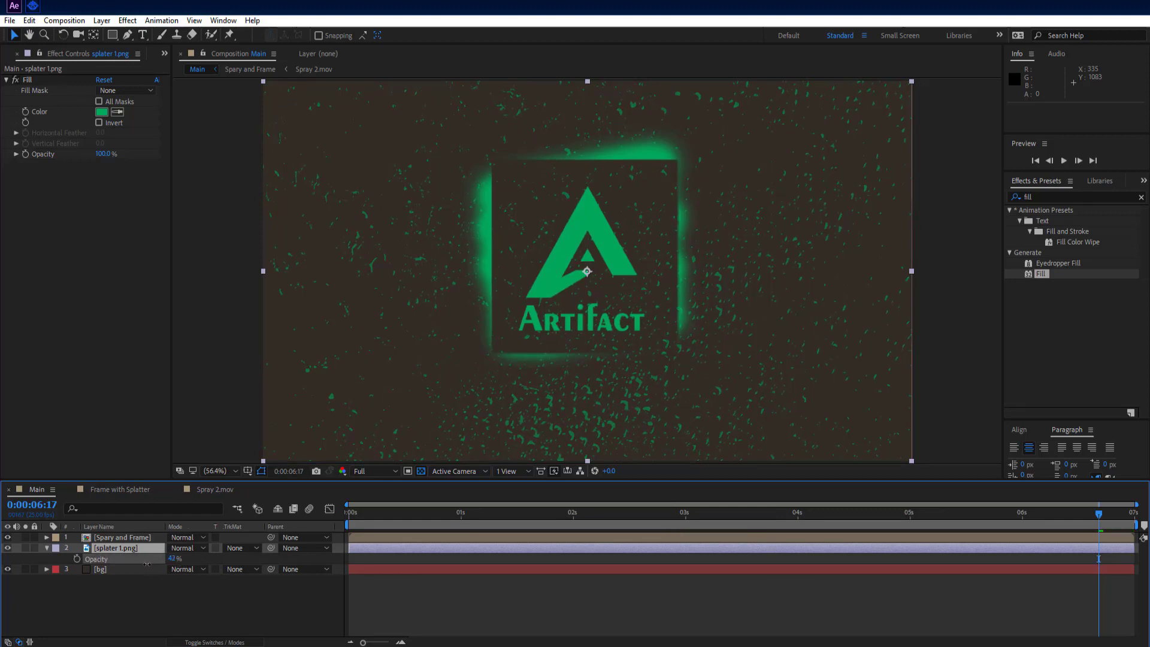
click(137, 599)
click(47, 548)
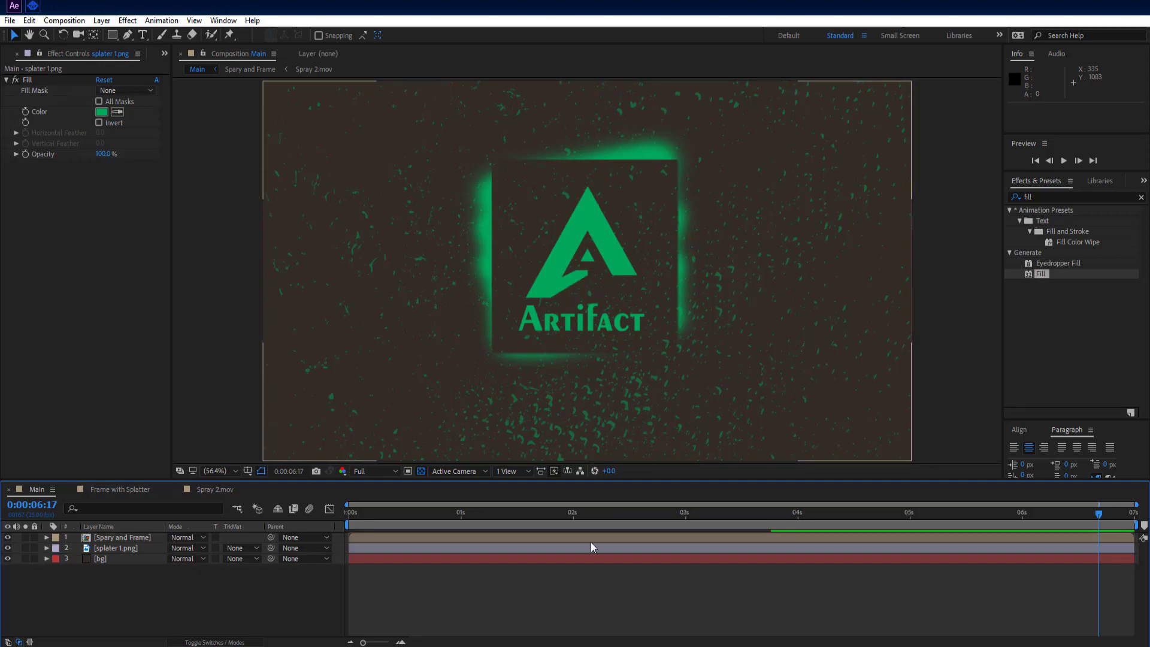
drag(1099, 513, 350, 513)
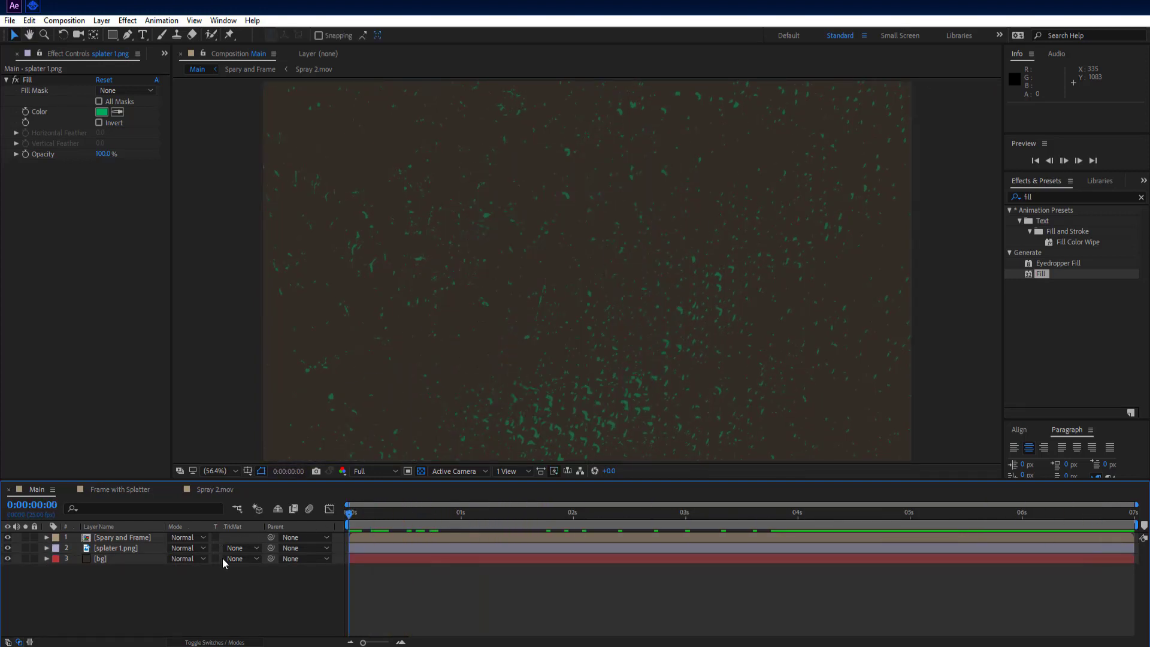
key(space)
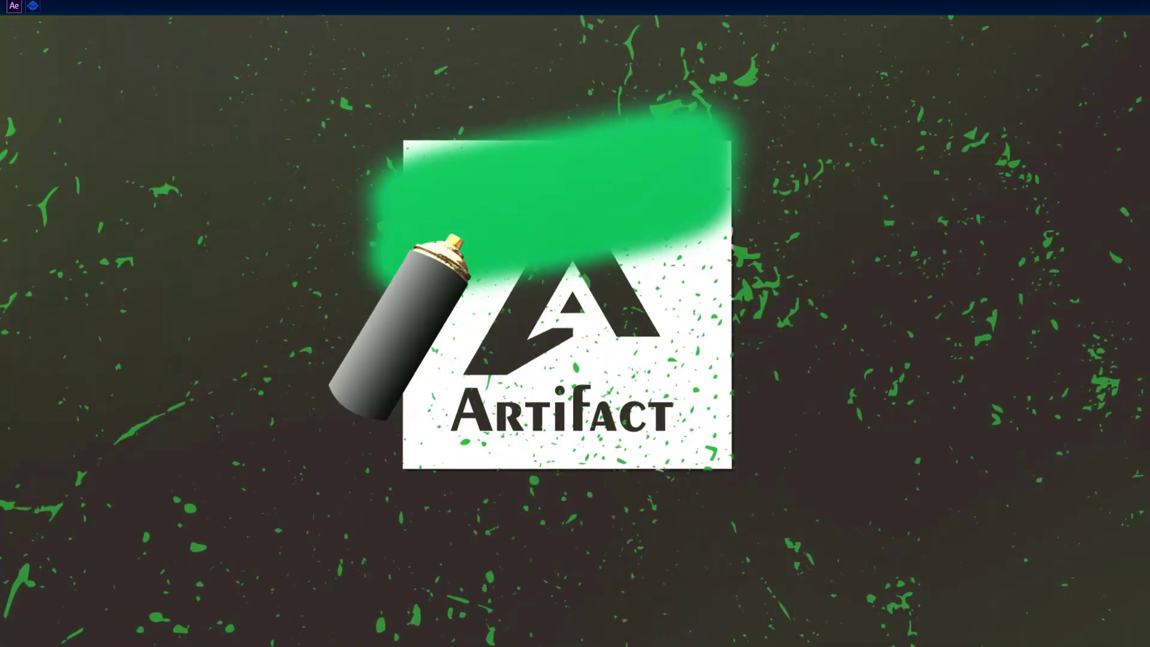